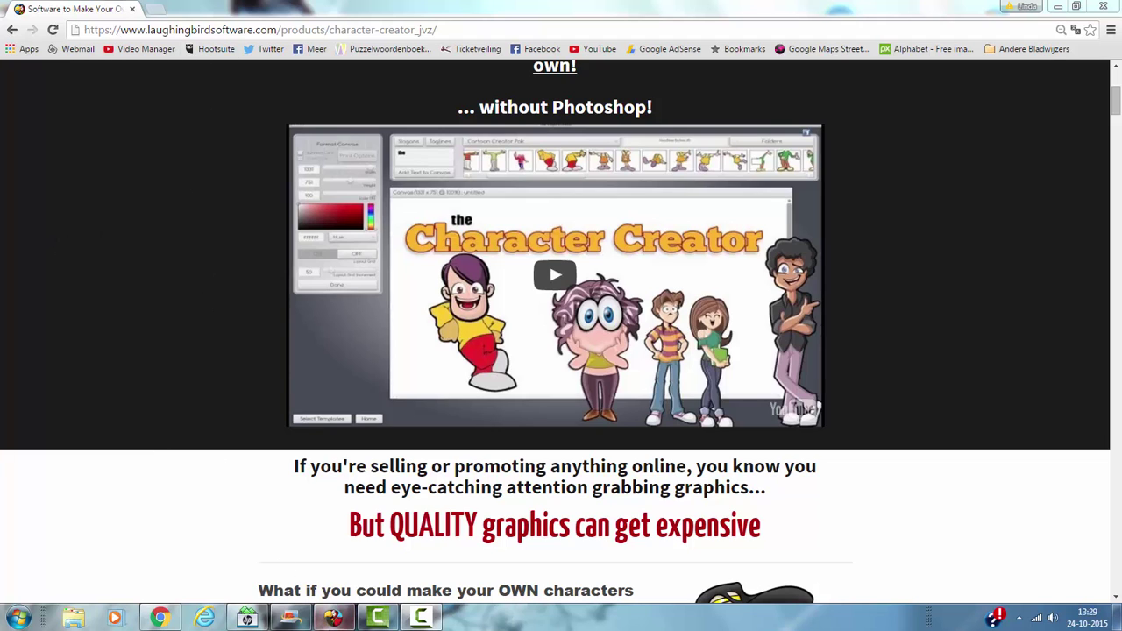
# - Switch from Chrome to The Logo Creator's blank 'Just for testing' canvas
pyautogui.click(333, 618)
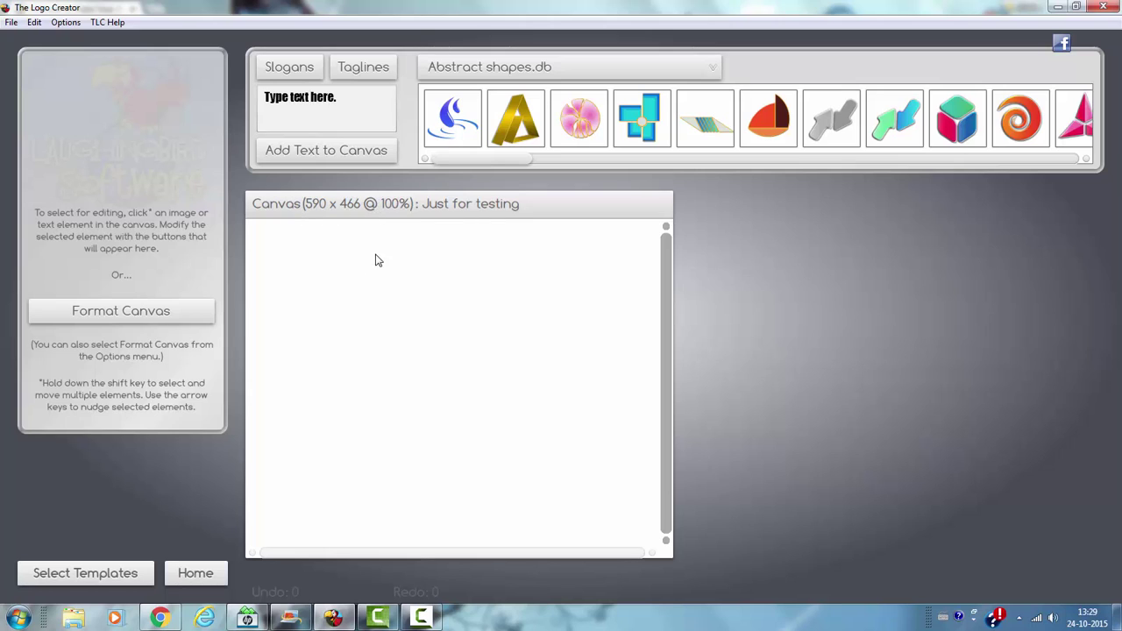
# - Switch the element library to Character Creator Pak and open Boy Faces.db
pyautogui.click(540, 66)
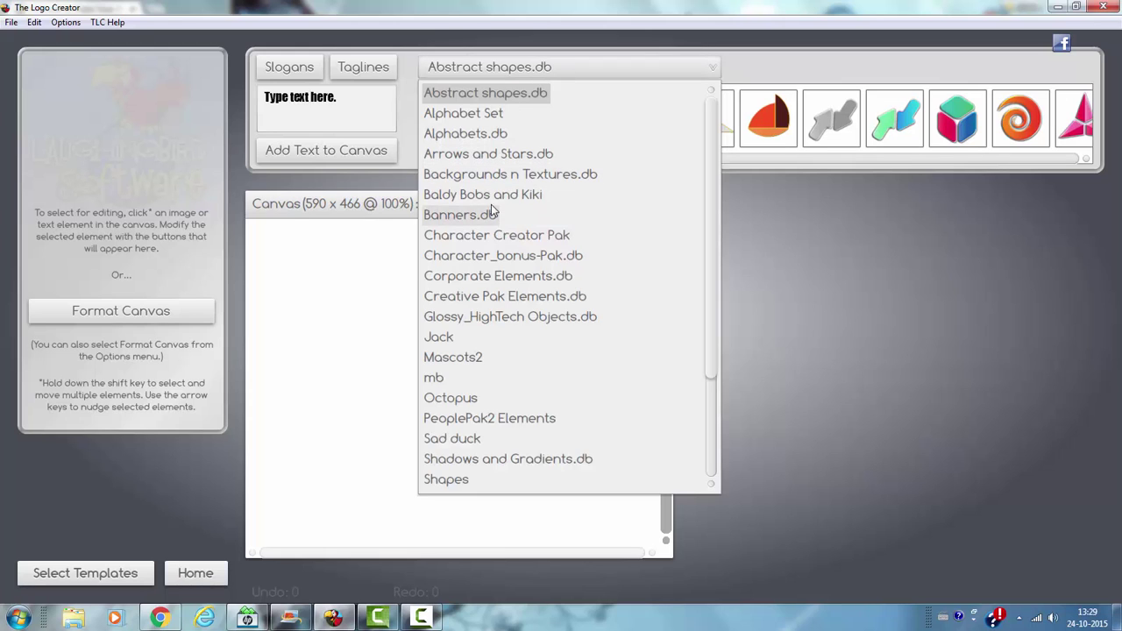
pyautogui.click(516, 237)
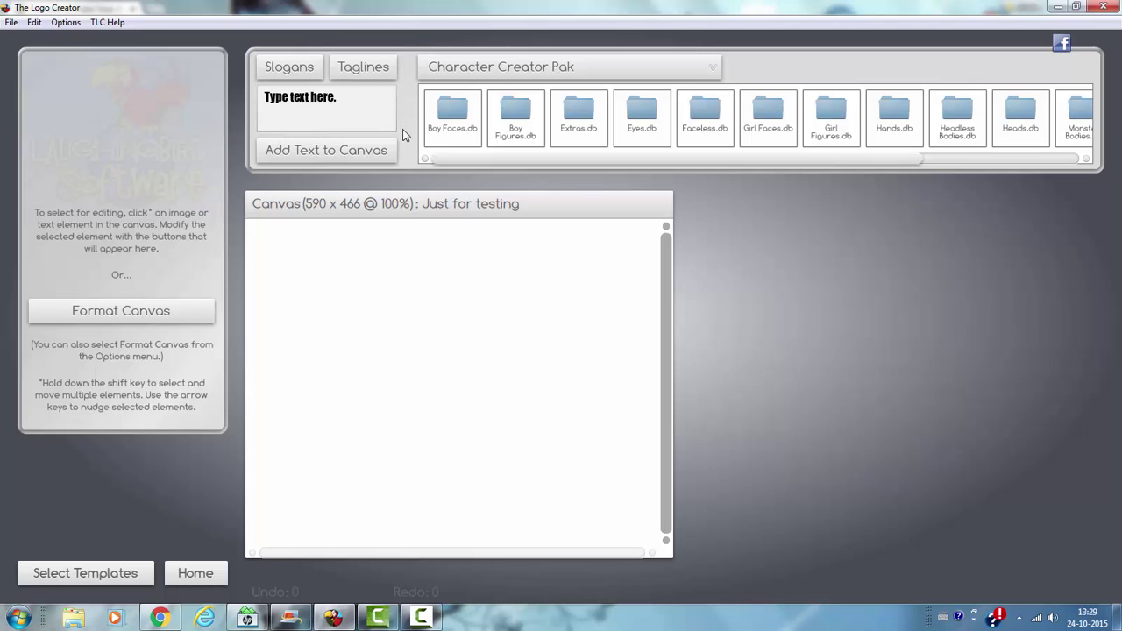
pyautogui.click(447, 107)
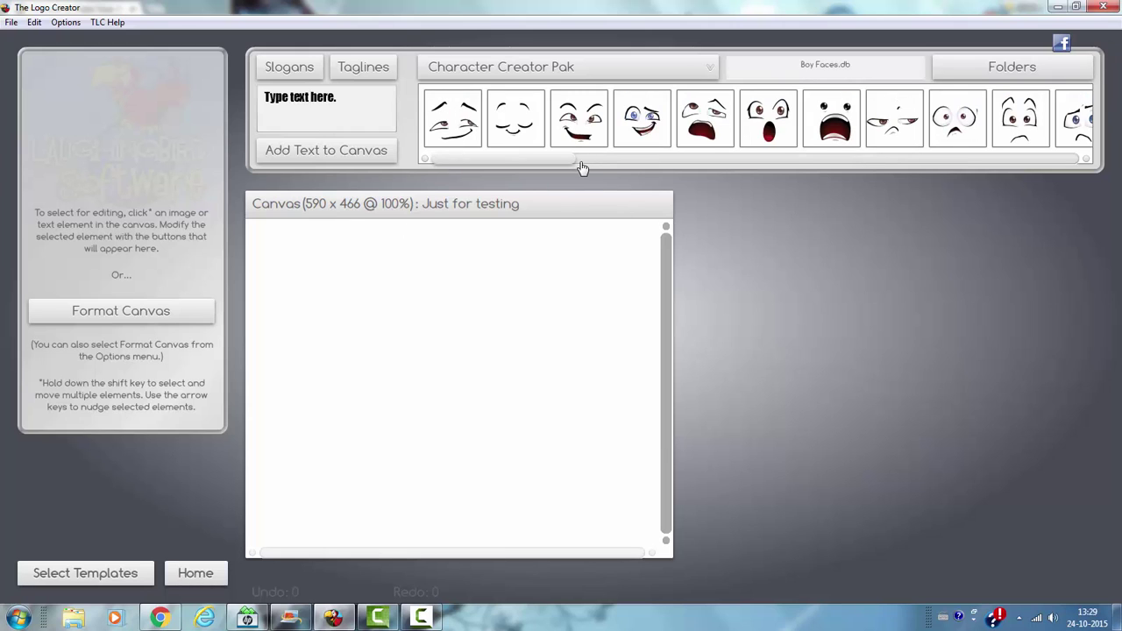
# - Drop a surprised boy face on the canvas, then delete it
pyautogui.moveTo(571, 164); pyautogui.dragTo(626, 165)
pyautogui.moveTo(620, 118); pyautogui.dragTo(478, 294)
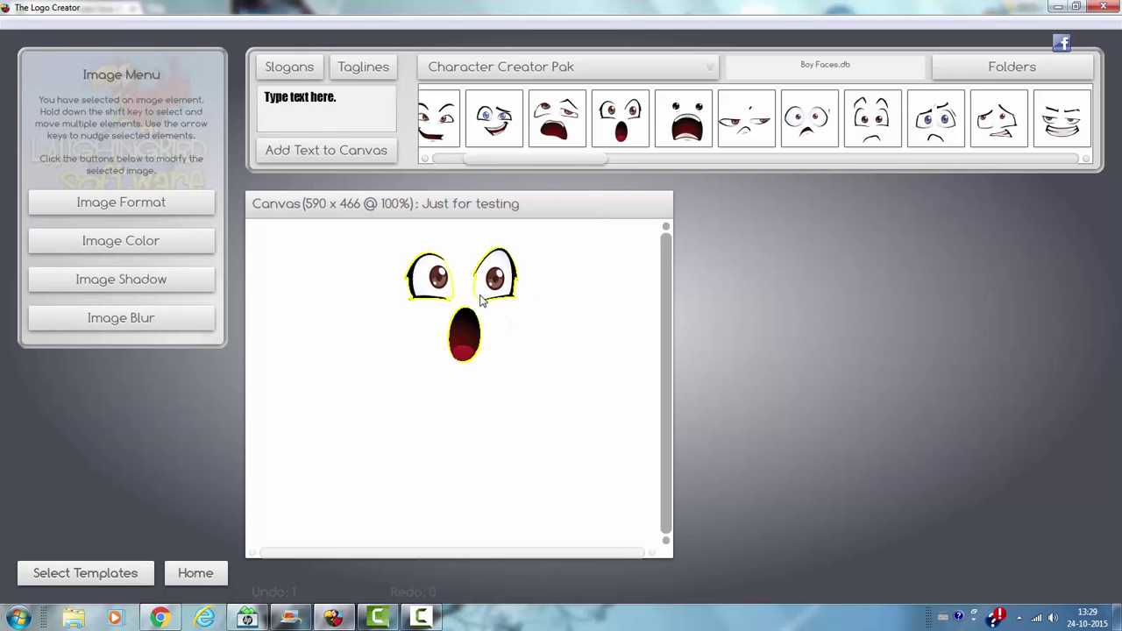
pyautogui.press('Delete')
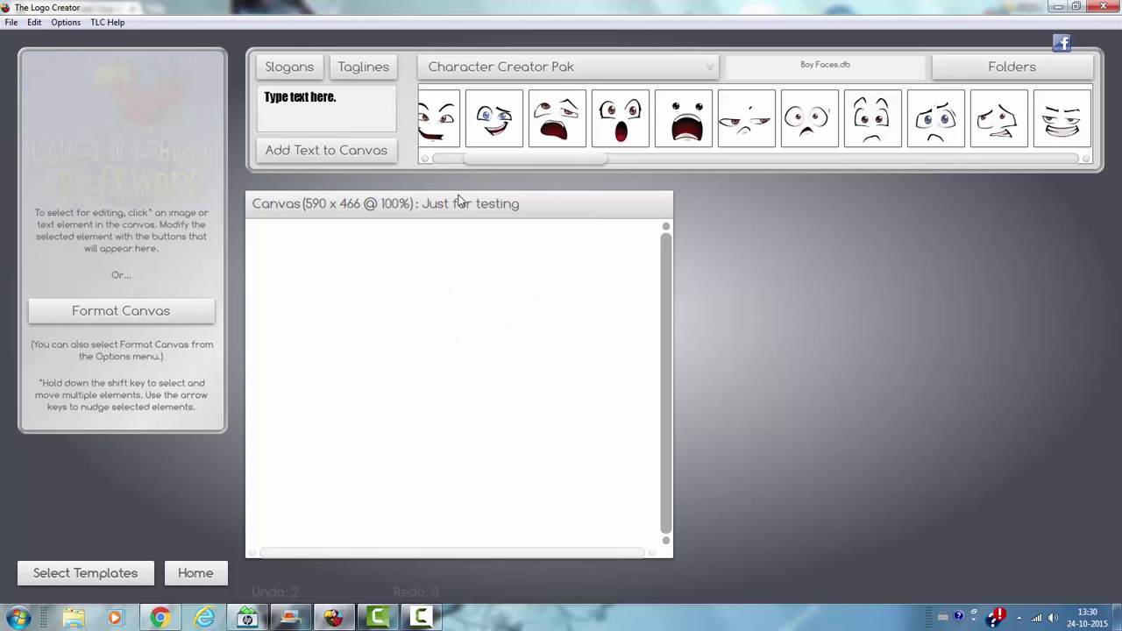
# - Dismiss the library list unchanged and scroll the folder strip back
pyautogui.click(562, 73)
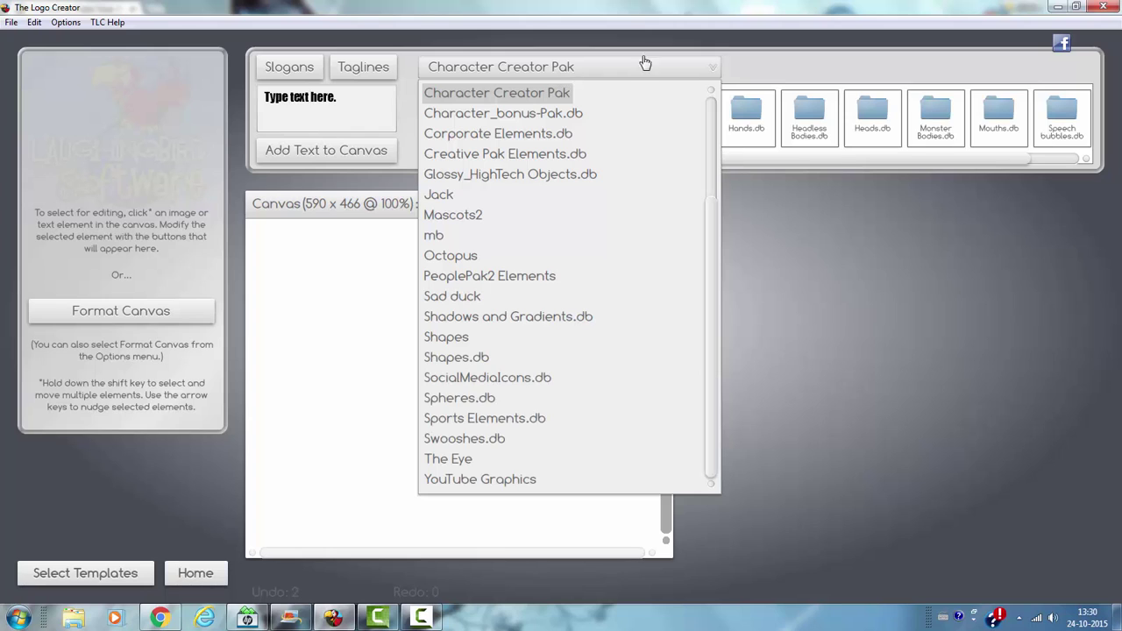
pyautogui.click(833, 167)
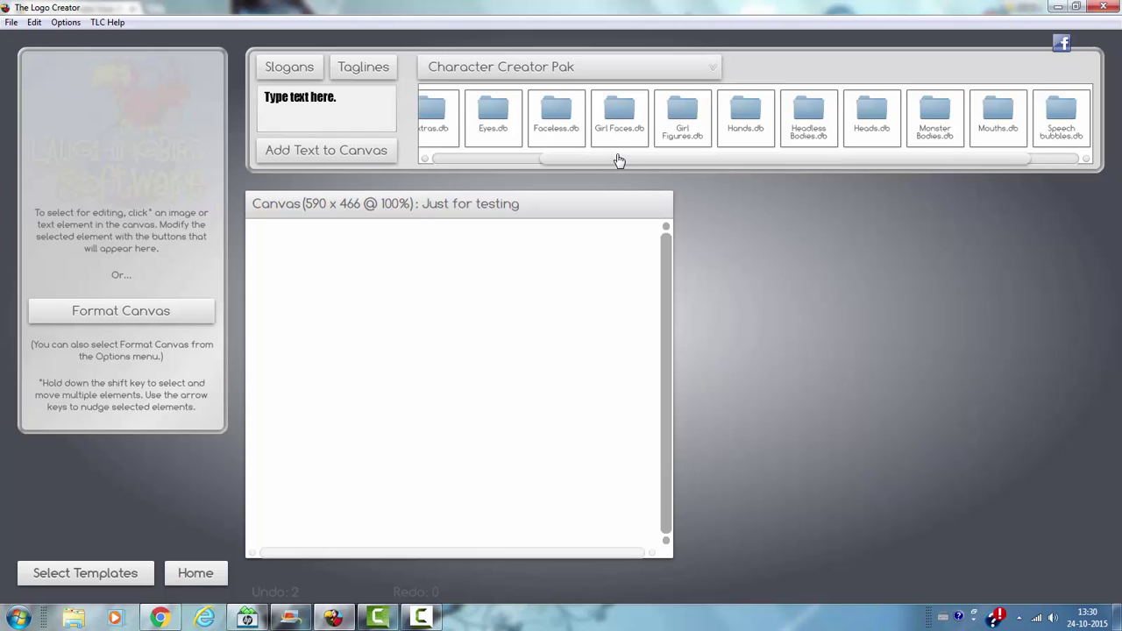
pyautogui.moveTo(619, 159); pyautogui.dragTo(483, 167)
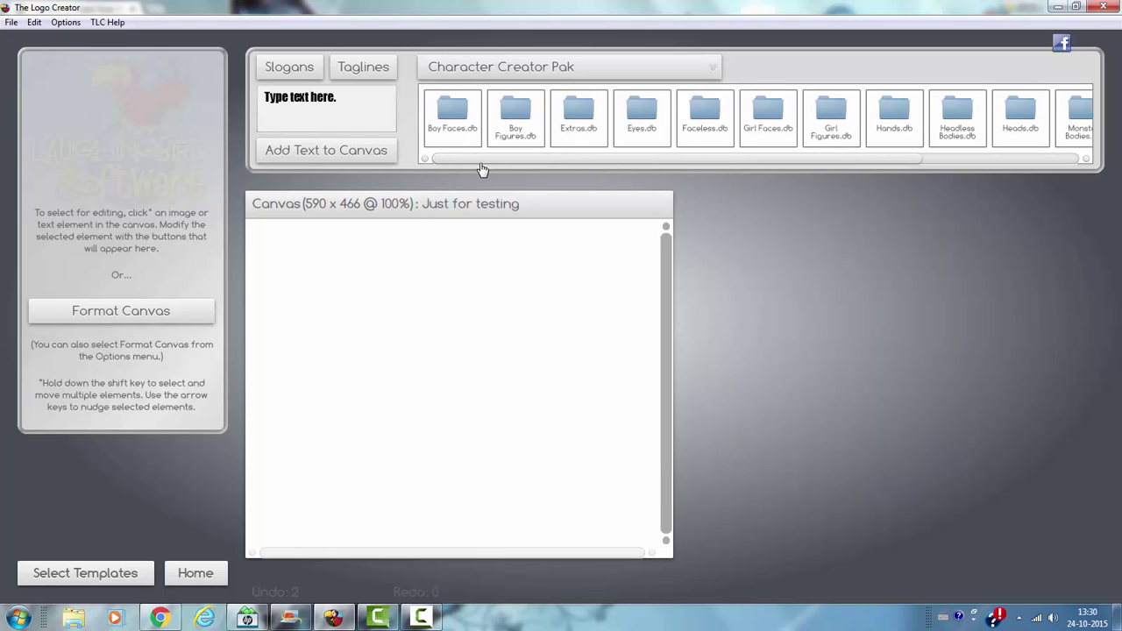
# - Place a faceless waving boy from Boy Figures.db, scaled to 0.74 and centred on the canvas
pyautogui.click(503, 118)
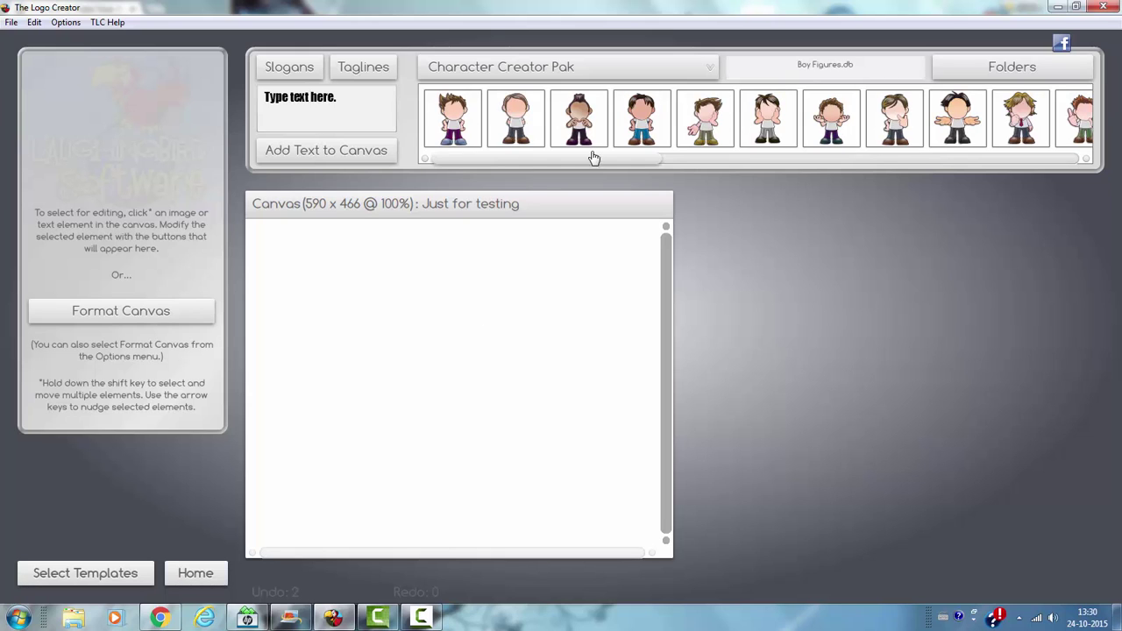
pyautogui.moveTo(531, 166); pyautogui.dragTo(1011, 163)
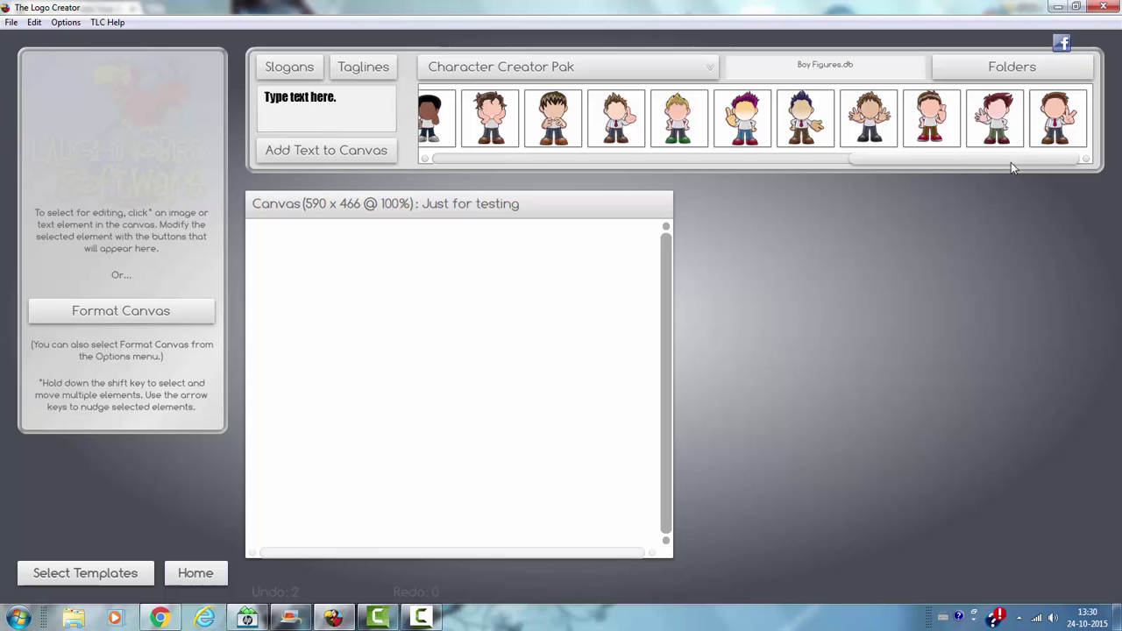
pyautogui.moveTo(995, 116); pyautogui.dragTo(443, 329)
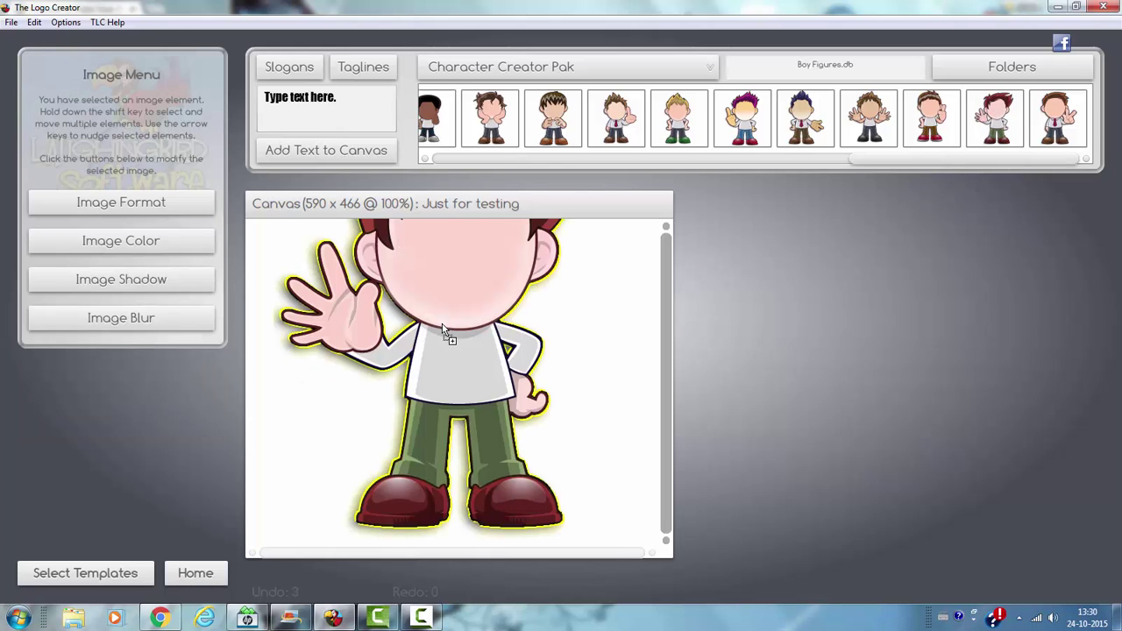
pyautogui.click(127, 214)
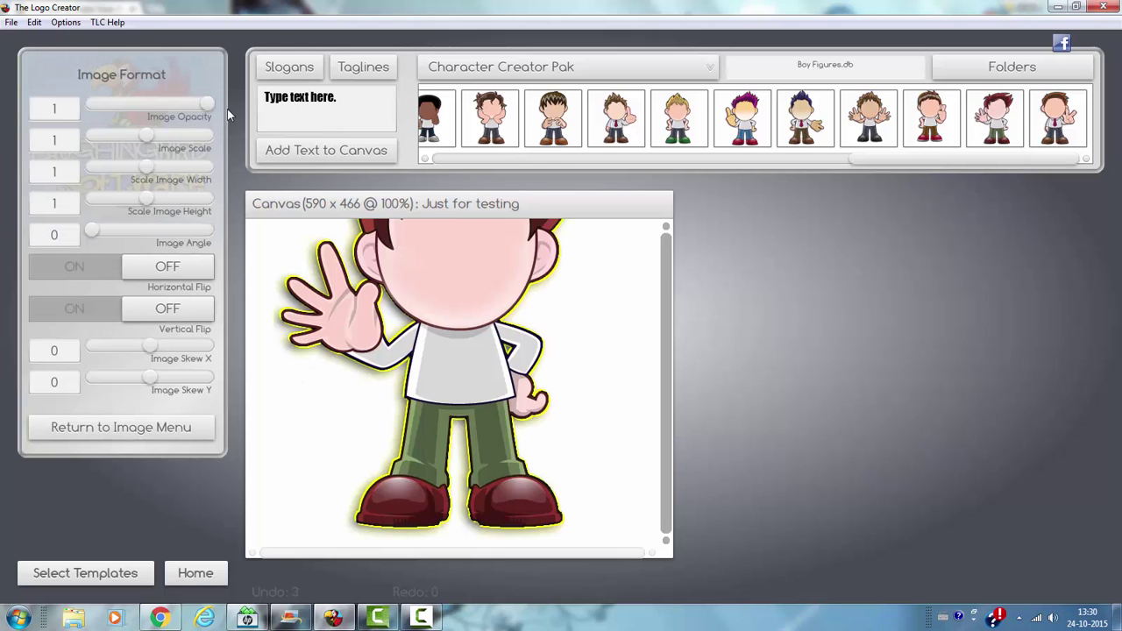
pyautogui.moveTo(145, 140); pyautogui.dragTo(130, 139)
pyautogui.moveTo(446, 253); pyautogui.dragTo(455, 313)
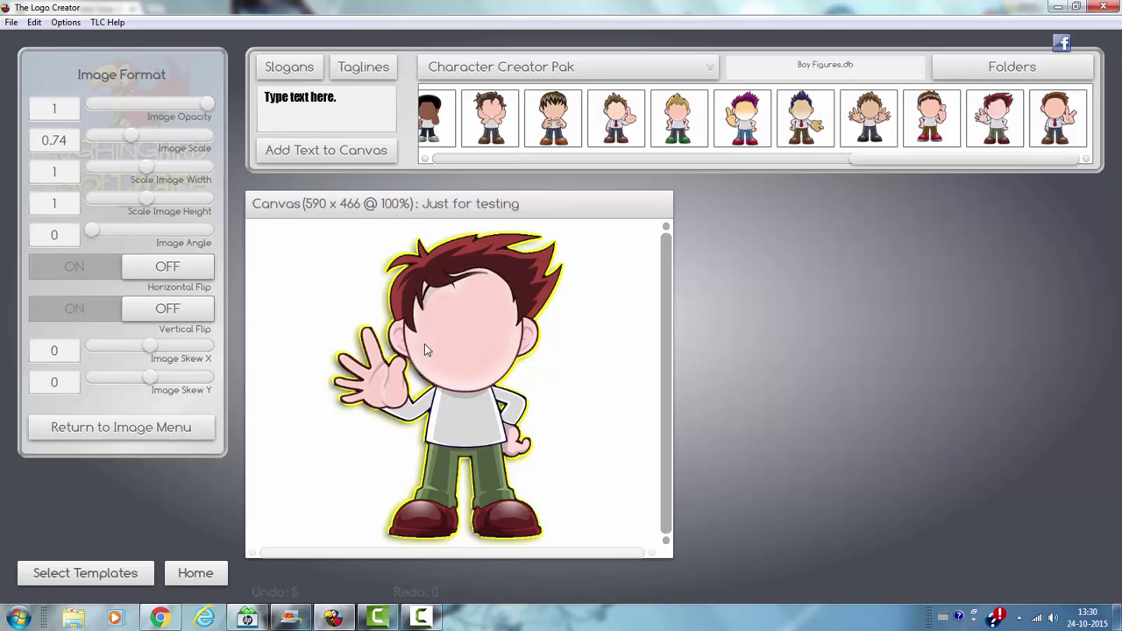
pyautogui.click(1012, 68)
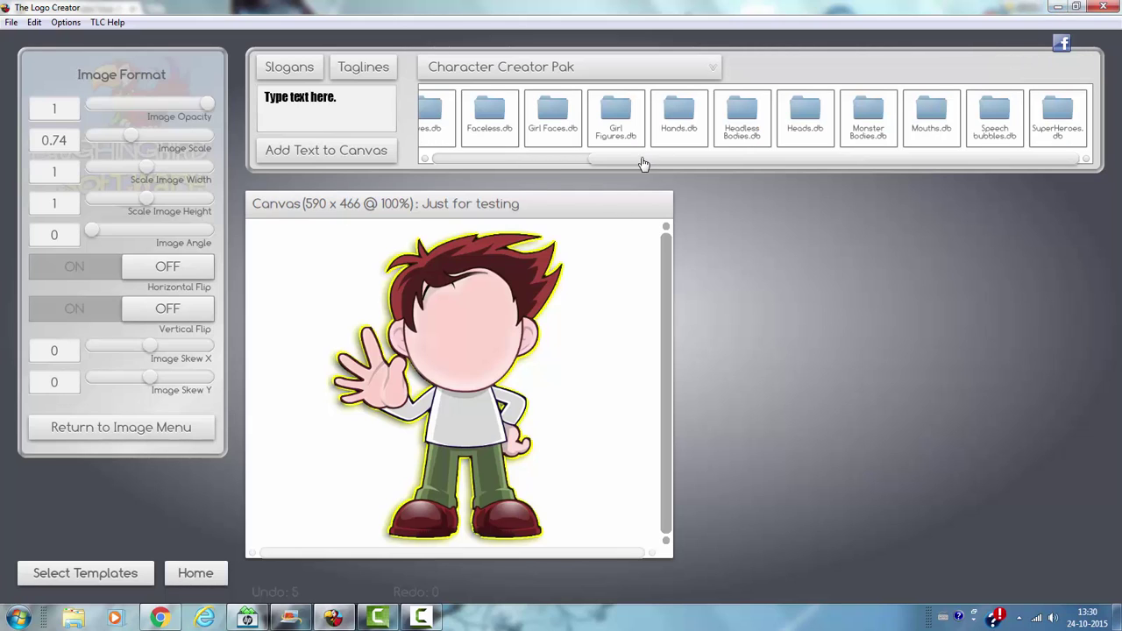
pyautogui.moveTo(640, 169); pyautogui.dragTo(495, 169)
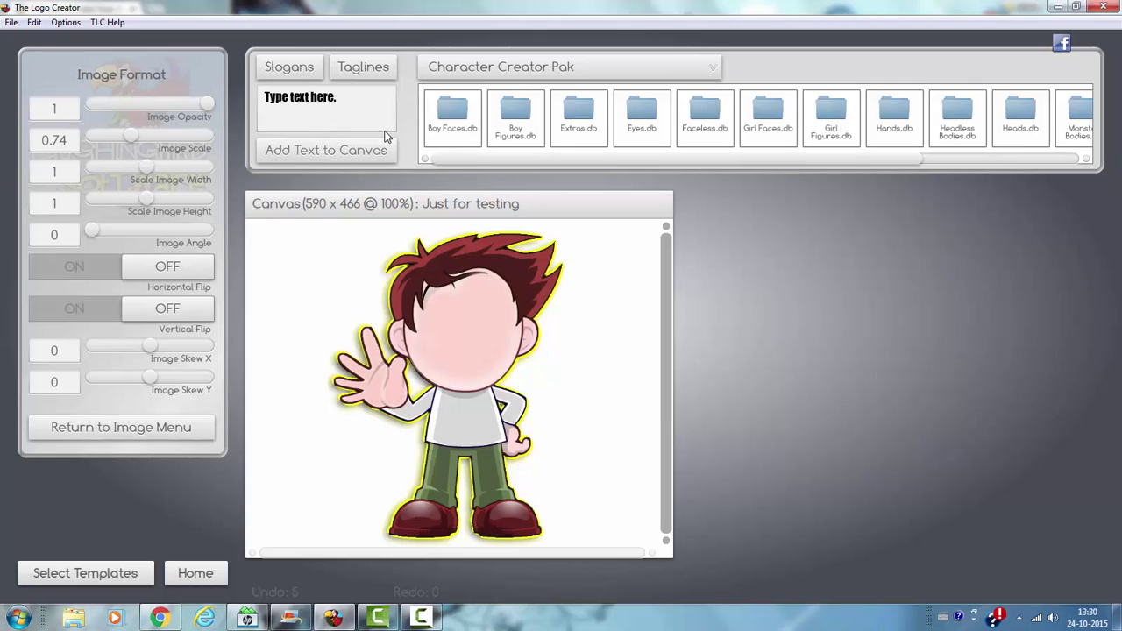
# - Try an angry face from Boy Faces.db on the boy at 0.88 scale, then delete it
pyautogui.click(440, 114)
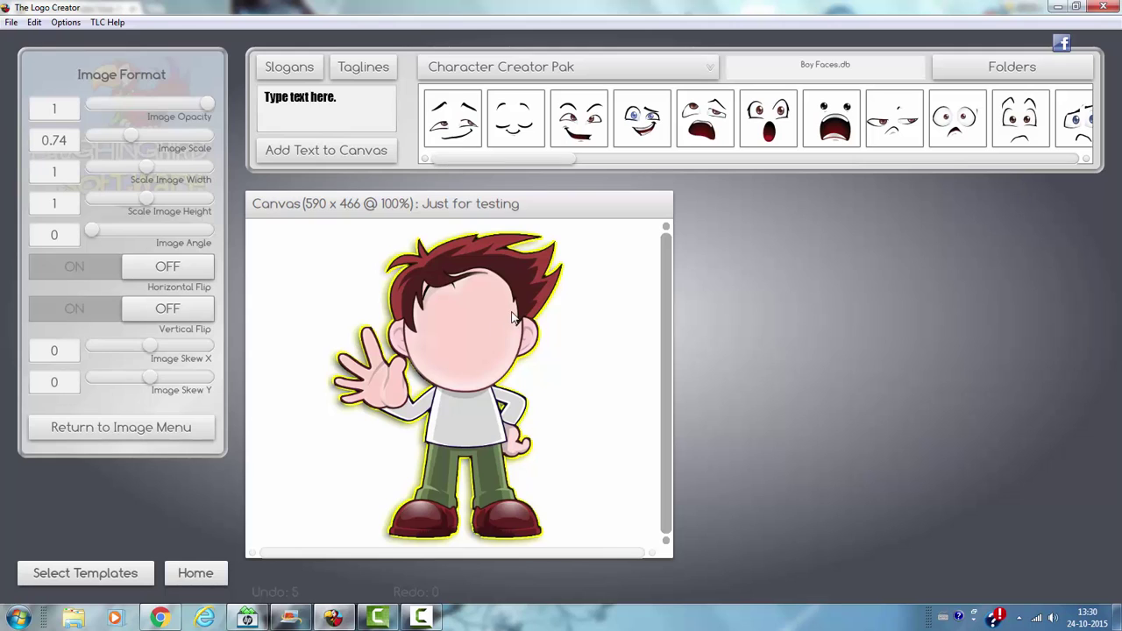
pyautogui.moveTo(514, 160); pyautogui.dragTo(702, 169)
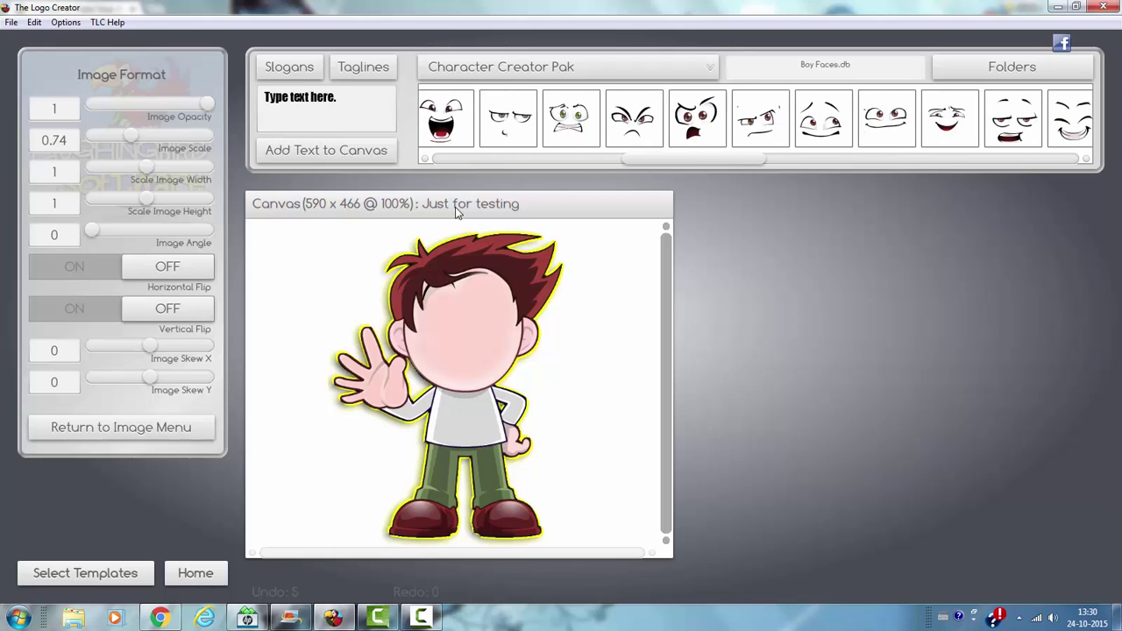
pyautogui.moveTo(633, 123); pyautogui.dragTo(464, 320)
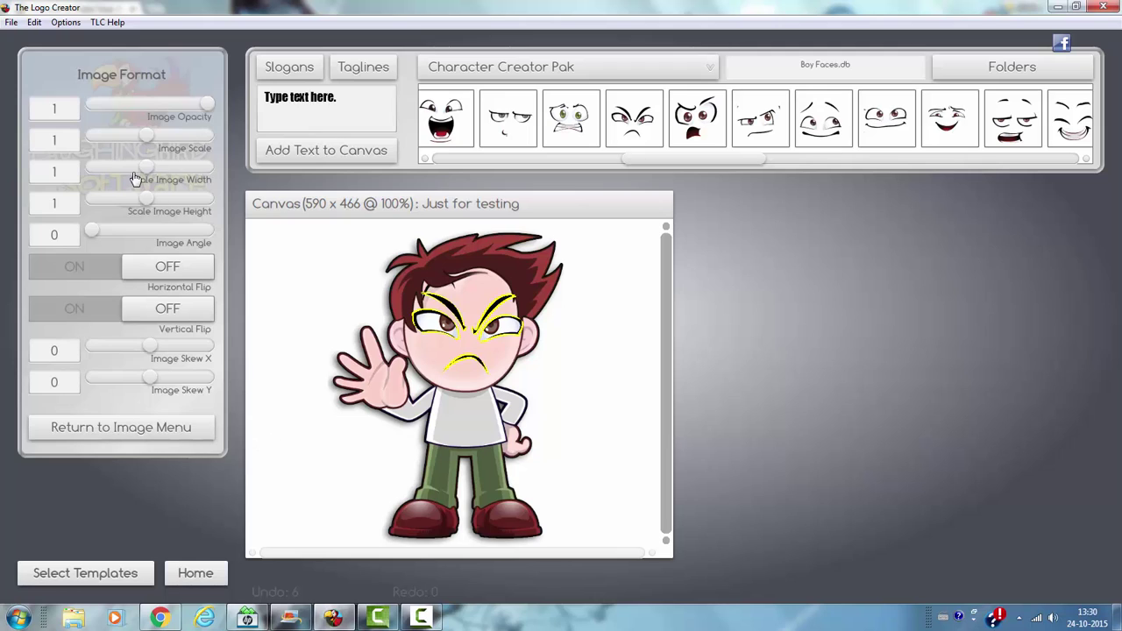
pyautogui.moveTo(150, 141); pyautogui.dragTo(139, 144)
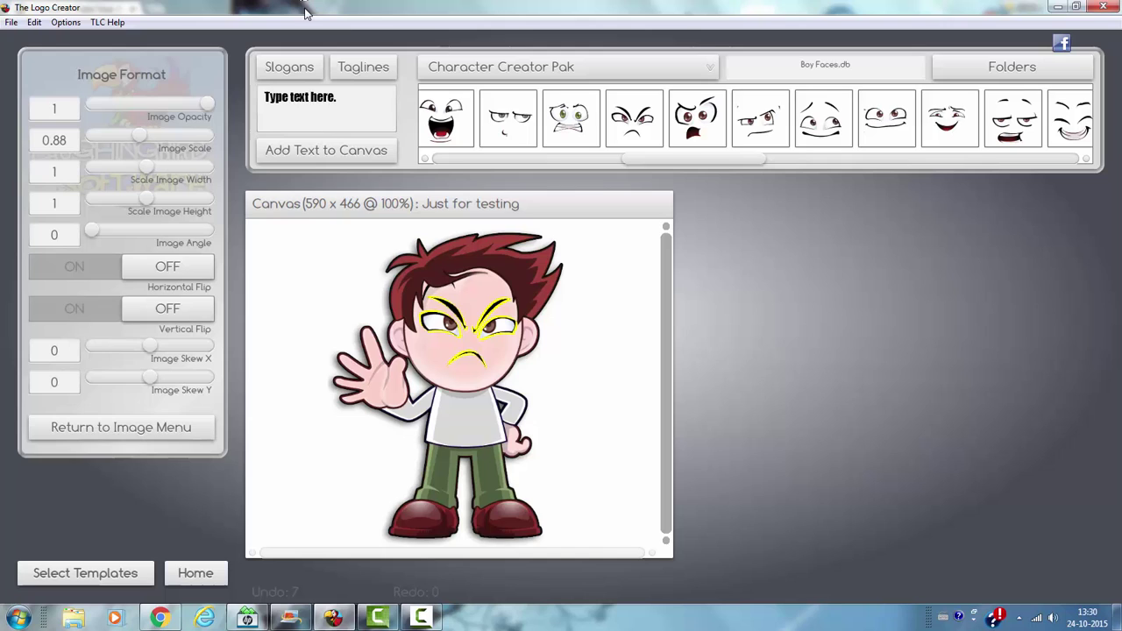
pyautogui.click(614, 366)
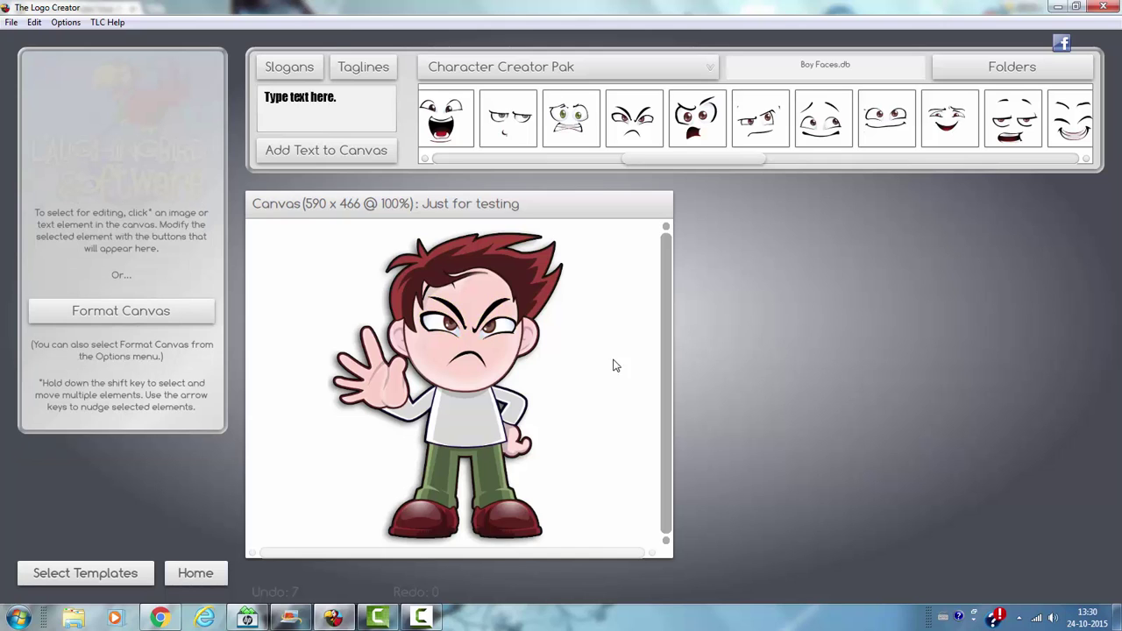
pyautogui.click(482, 328)
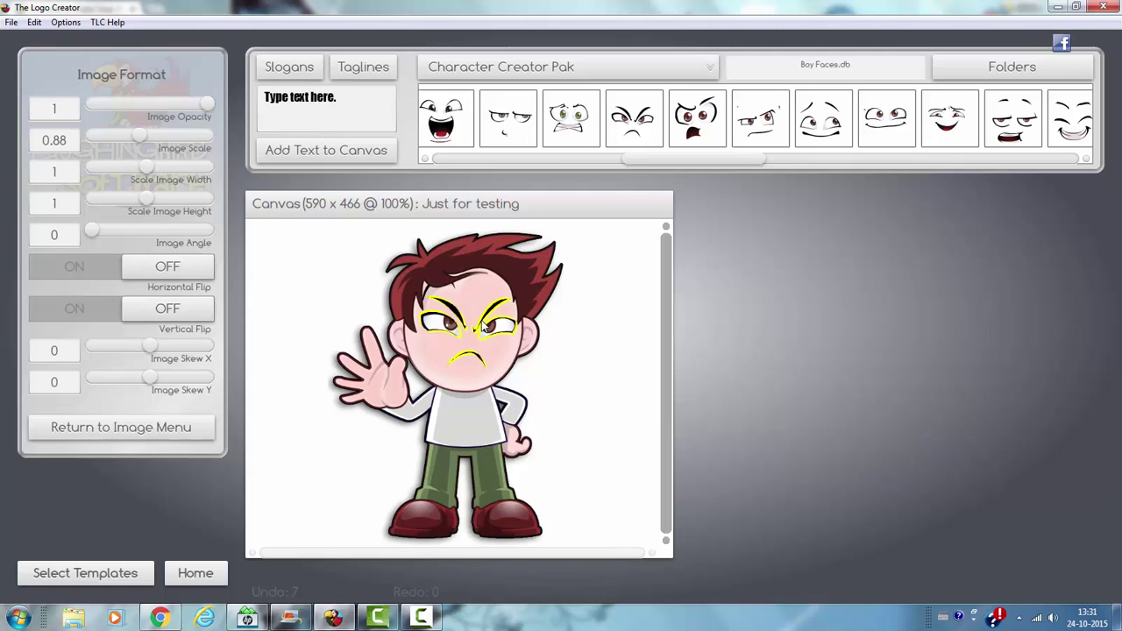
pyautogui.press('Delete')
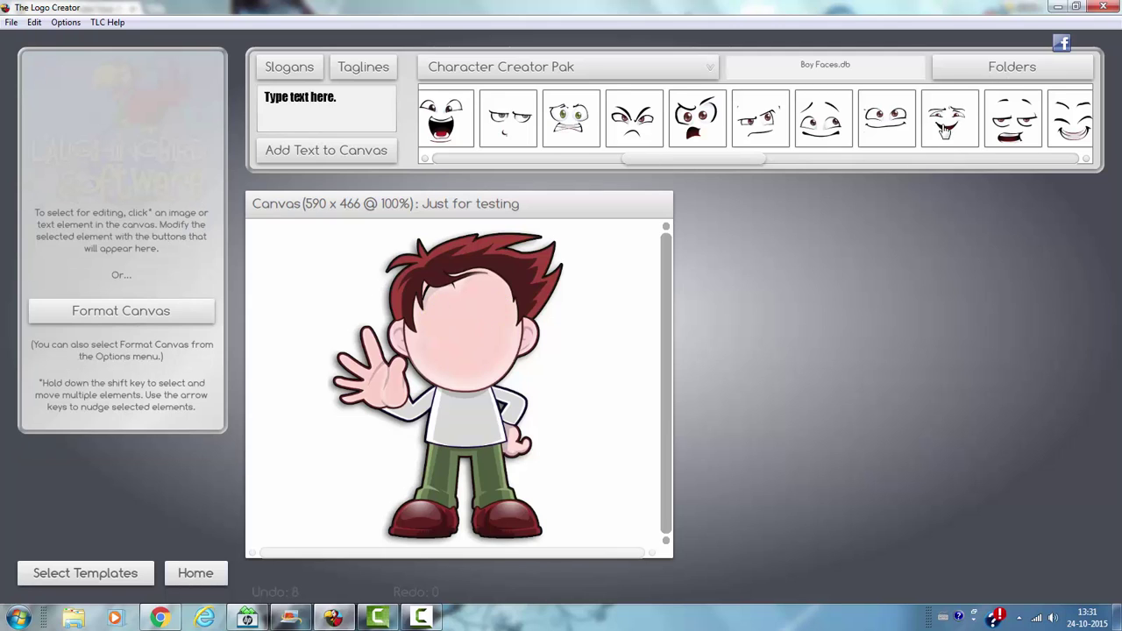
# - Add a grinning face, shift the character left, enlarge it, and shrink the face slightly
pyautogui.moveTo(1071, 123); pyautogui.dragTo(466, 332)
pyautogui.moveTo(487, 404); pyautogui.dragTo(451, 408)
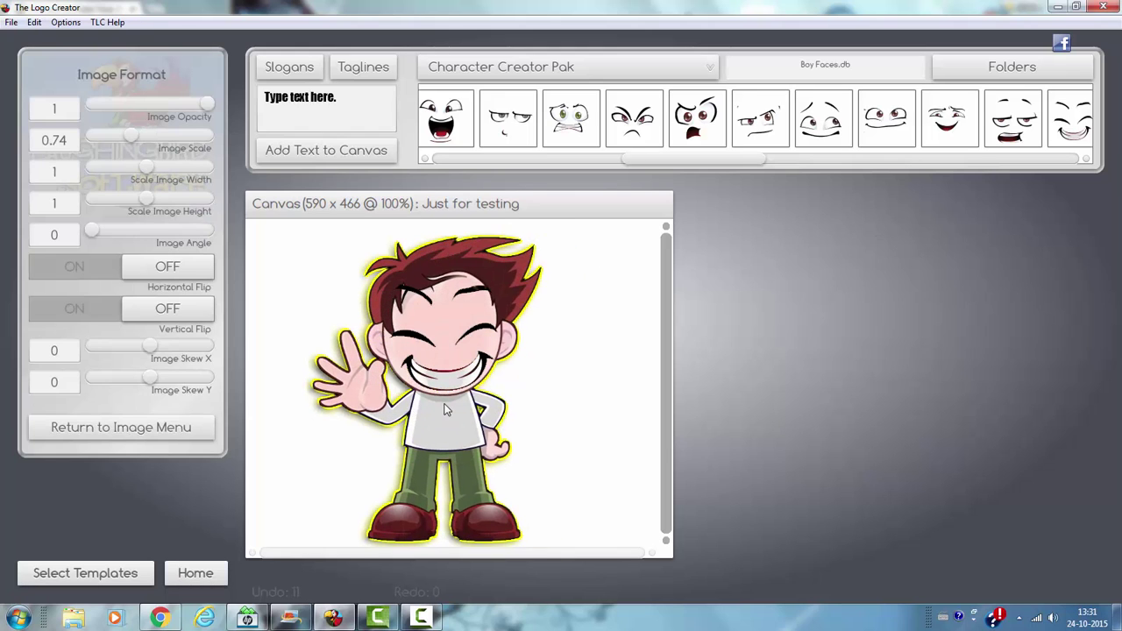
pyautogui.moveTo(131, 139)
pyautogui.mouseDown()
pyautogui.moveTo(123, 145)
pyautogui.moveTo(134, 144)
pyautogui.mouseUp()
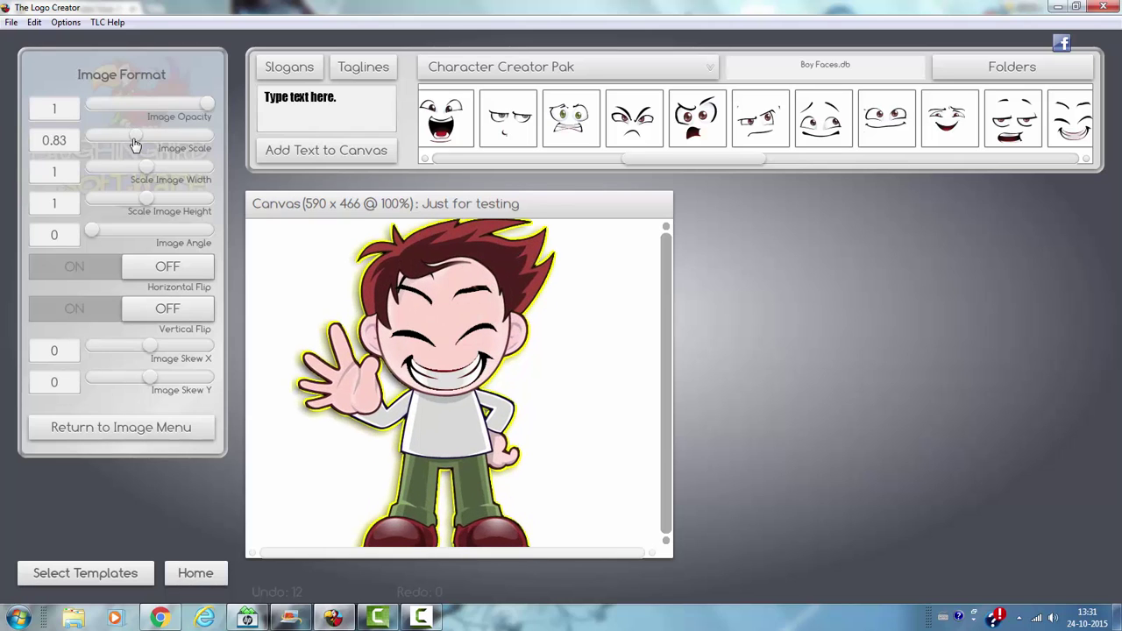
pyautogui.click(449, 381)
pyautogui.moveTo(152, 143); pyautogui.dragTo(134, 141)
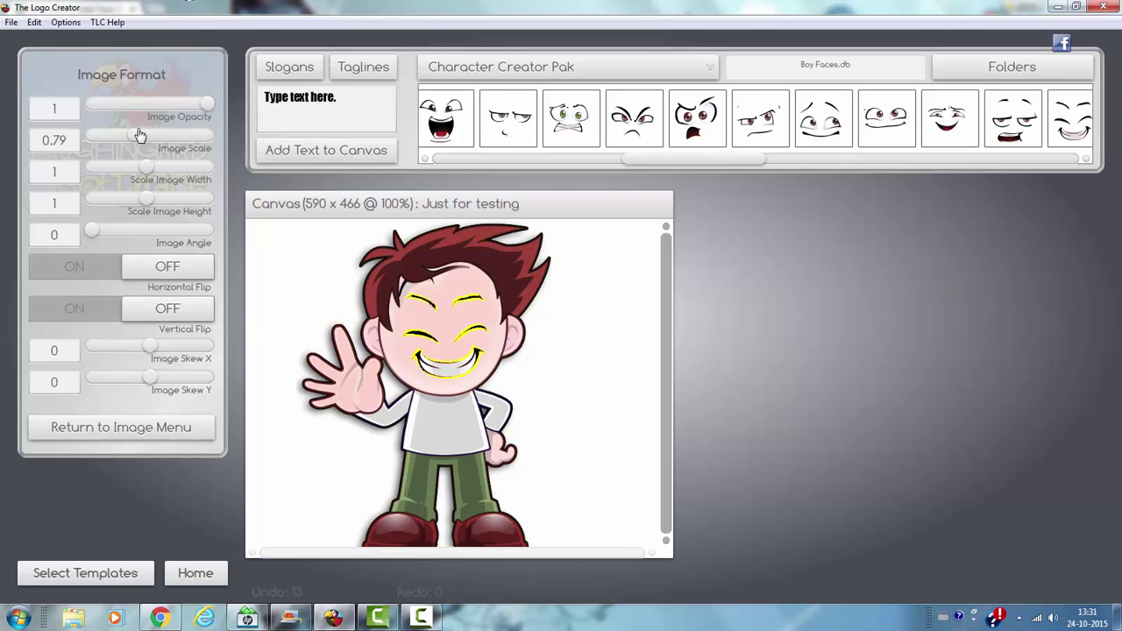
pyautogui.click(566, 328)
pyautogui.click(449, 399)
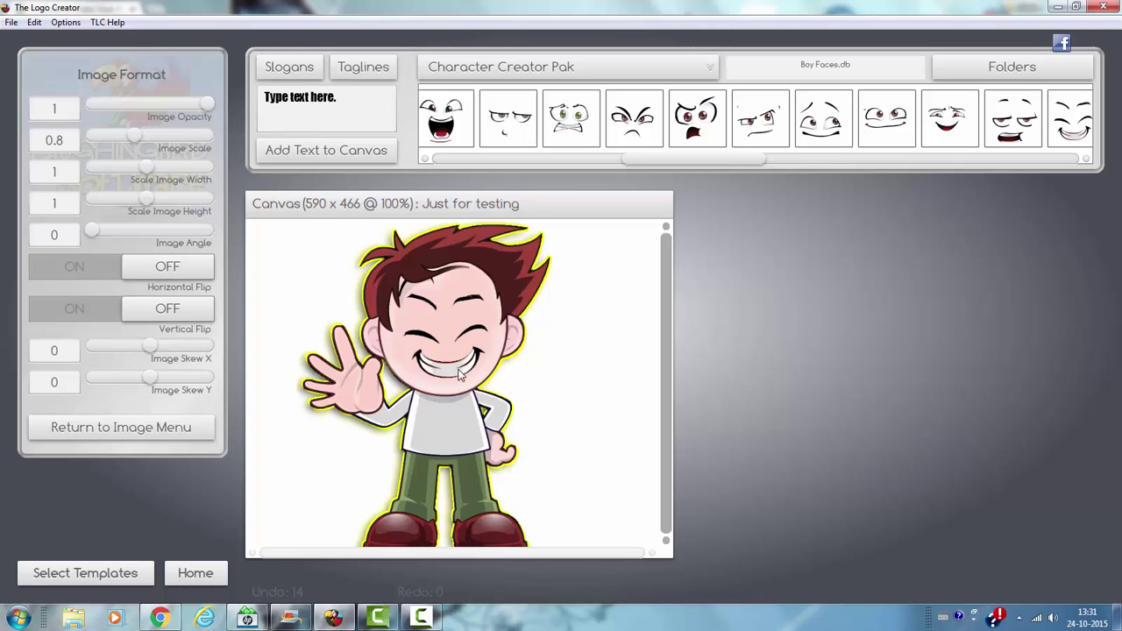
pyautogui.click(459, 377)
# - Replace the boy's face with an angry shouting face scaled to 0.88
pyautogui.press('Delete')
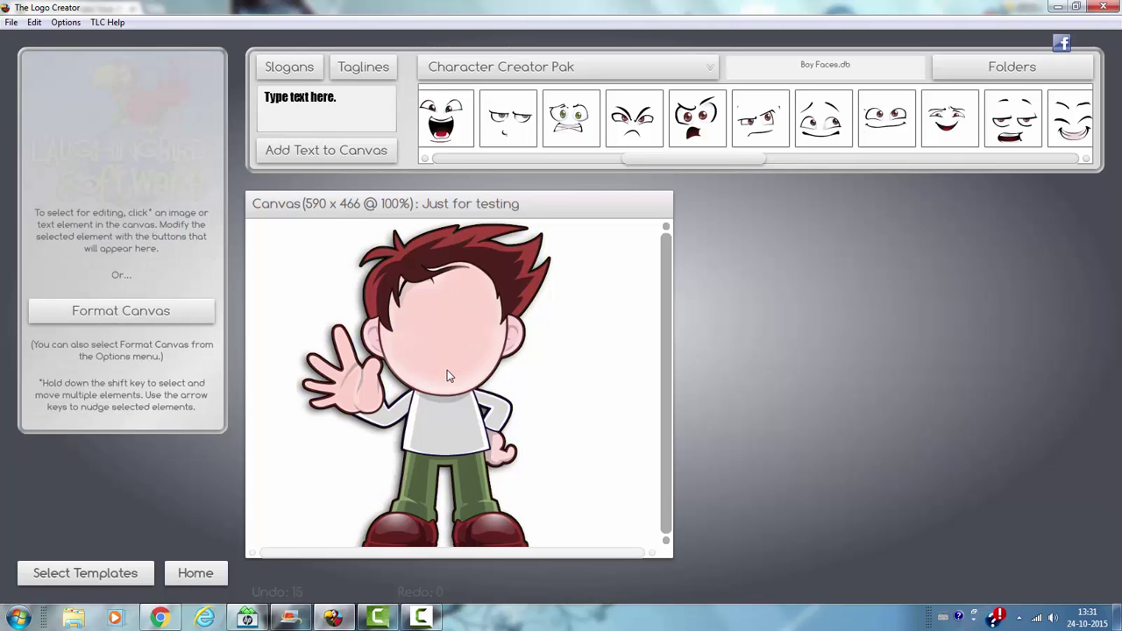
pyautogui.moveTo(767, 138); pyautogui.dragTo(445, 339)
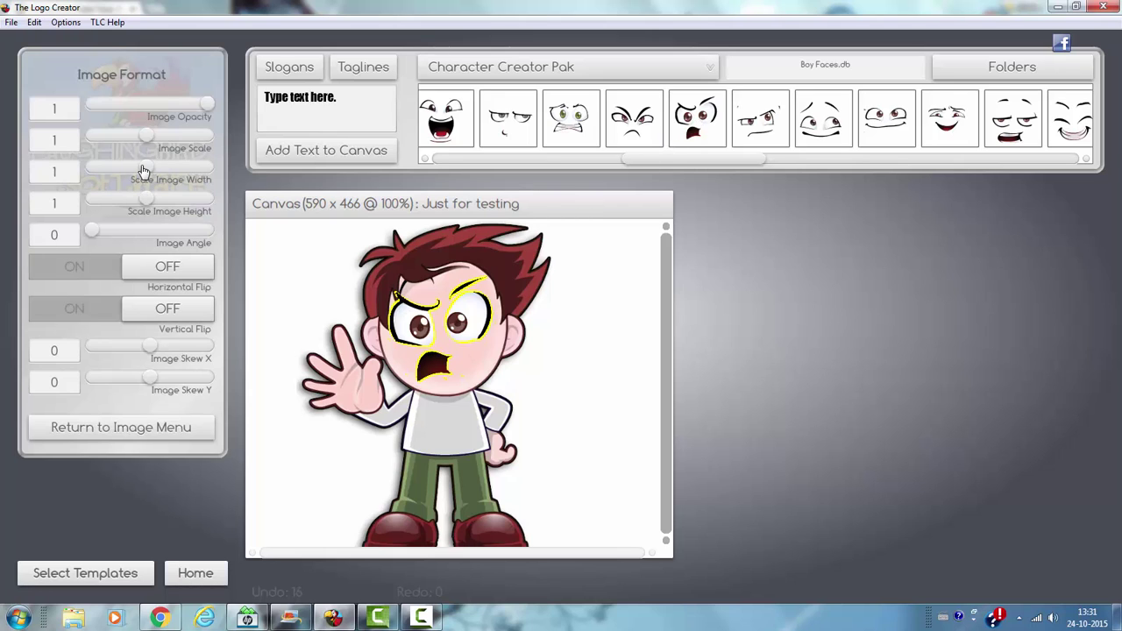
pyautogui.moveTo(144, 173); pyautogui.dragTo(133, 173)
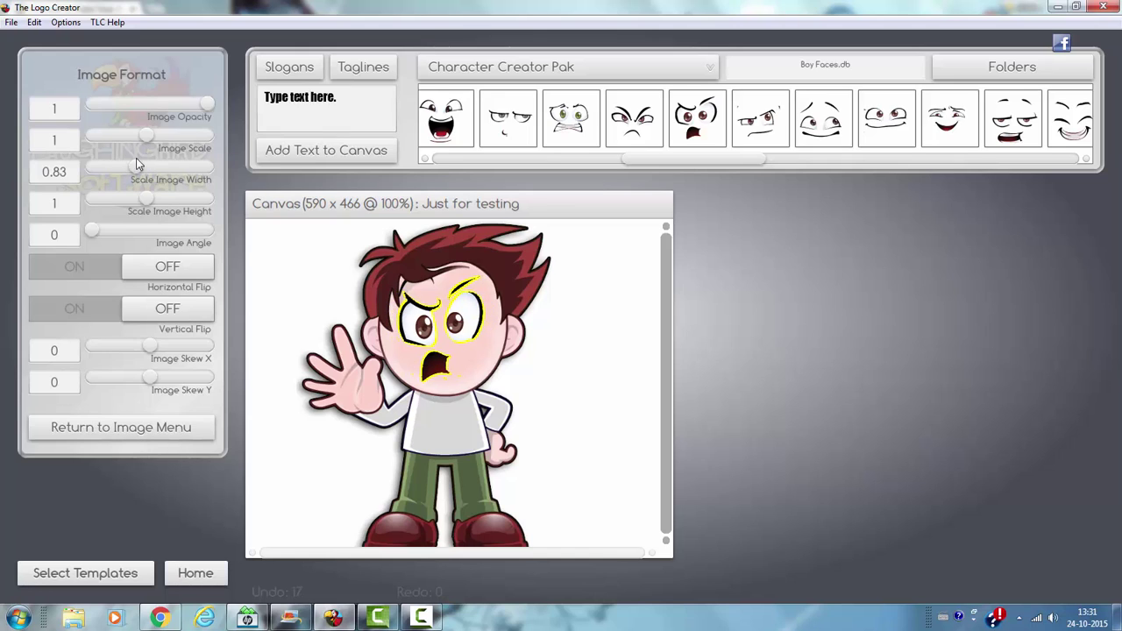
pyautogui.hotkey('ctrl', 'z')
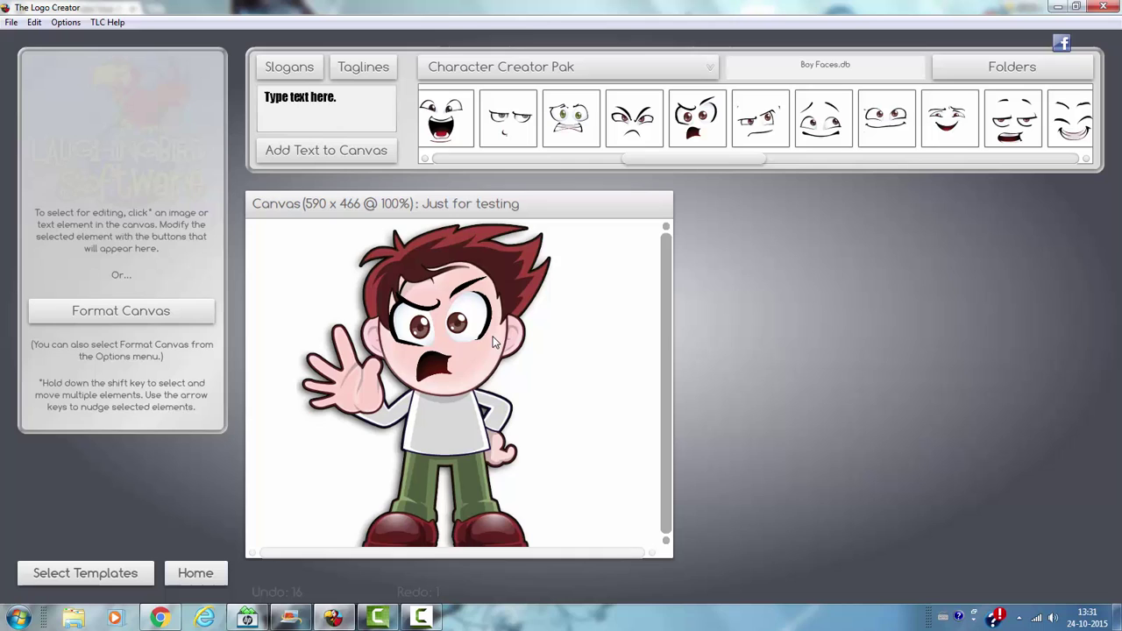
pyautogui.click(473, 334)
pyautogui.click(473, 333)
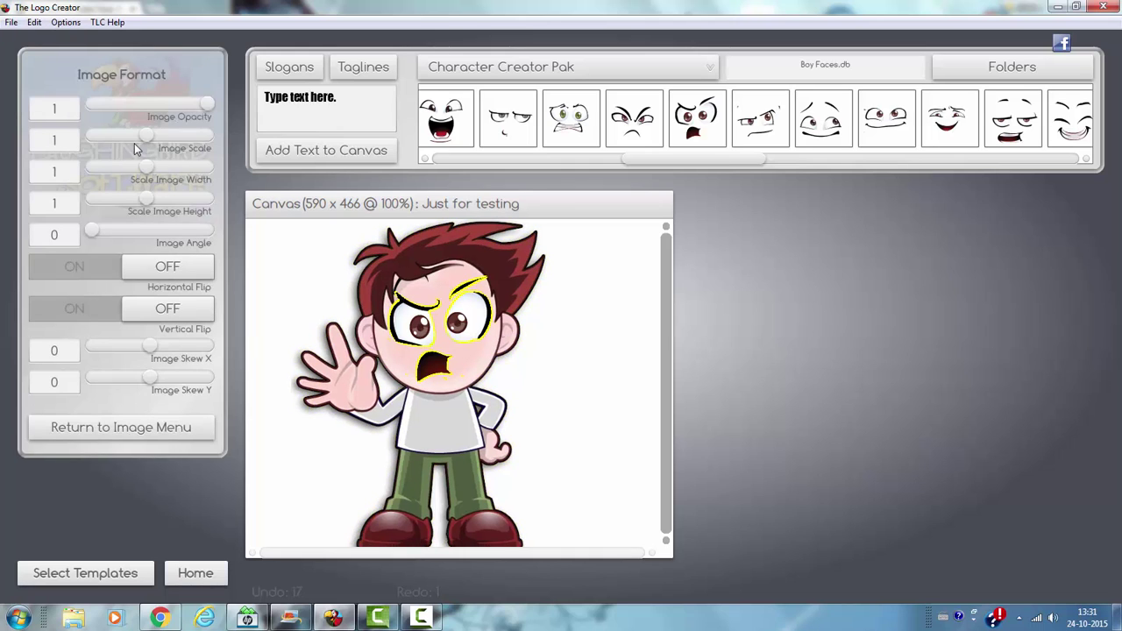
pyautogui.moveTo(142, 143); pyautogui.dragTo(138, 143)
pyautogui.click(605, 302)
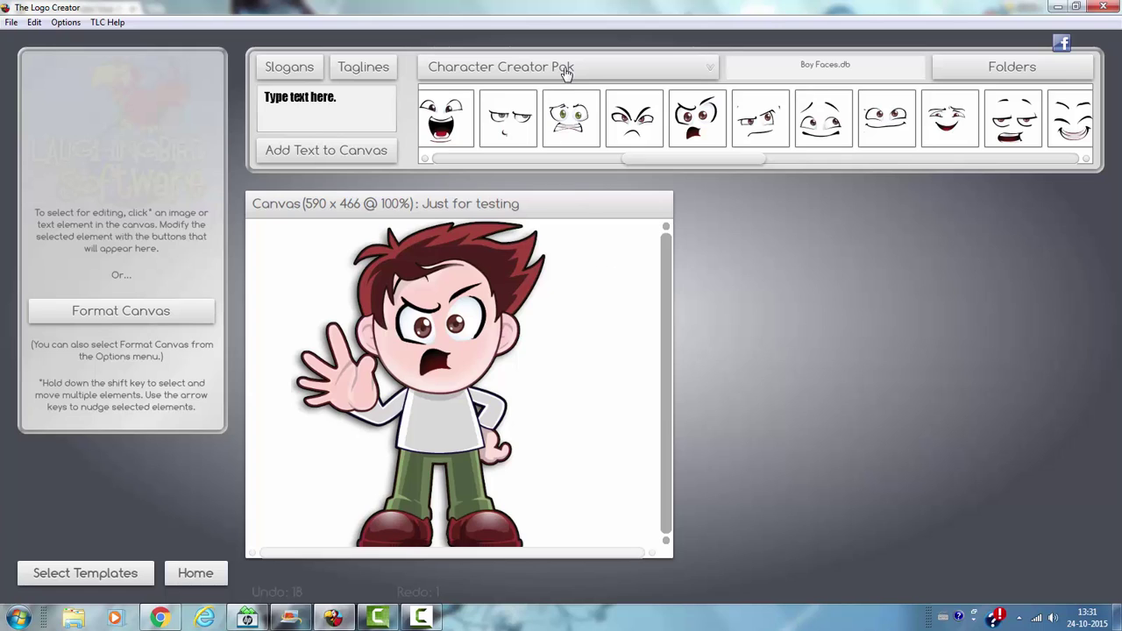
# - Delete the boy's body and angry face, leaving the canvas empty
pyautogui.click(1023, 75)
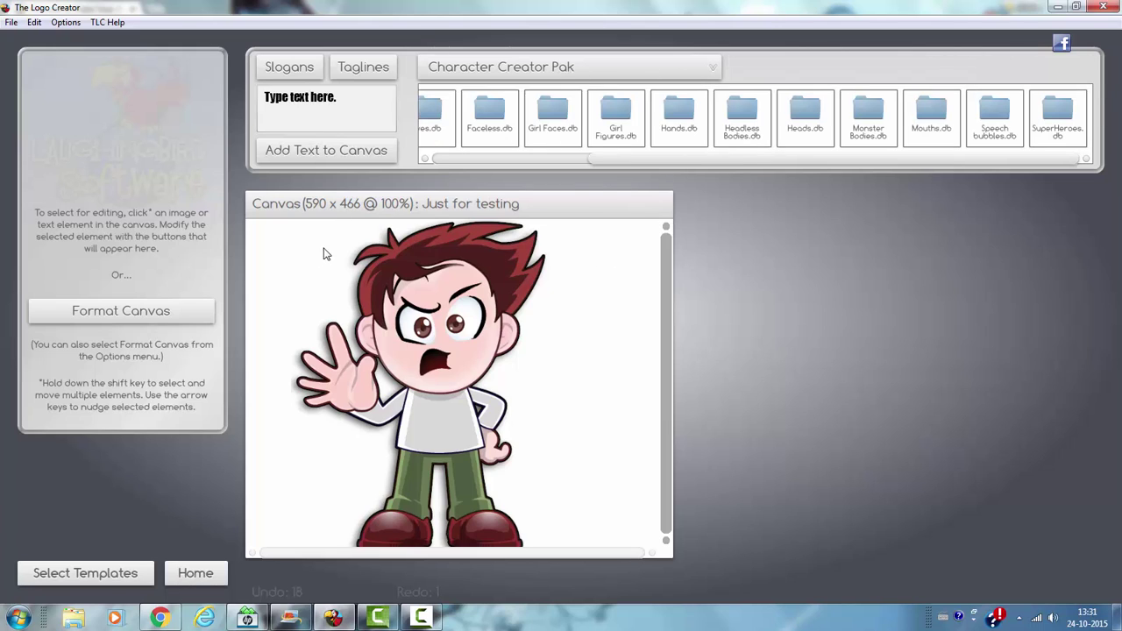
pyautogui.click(471, 278)
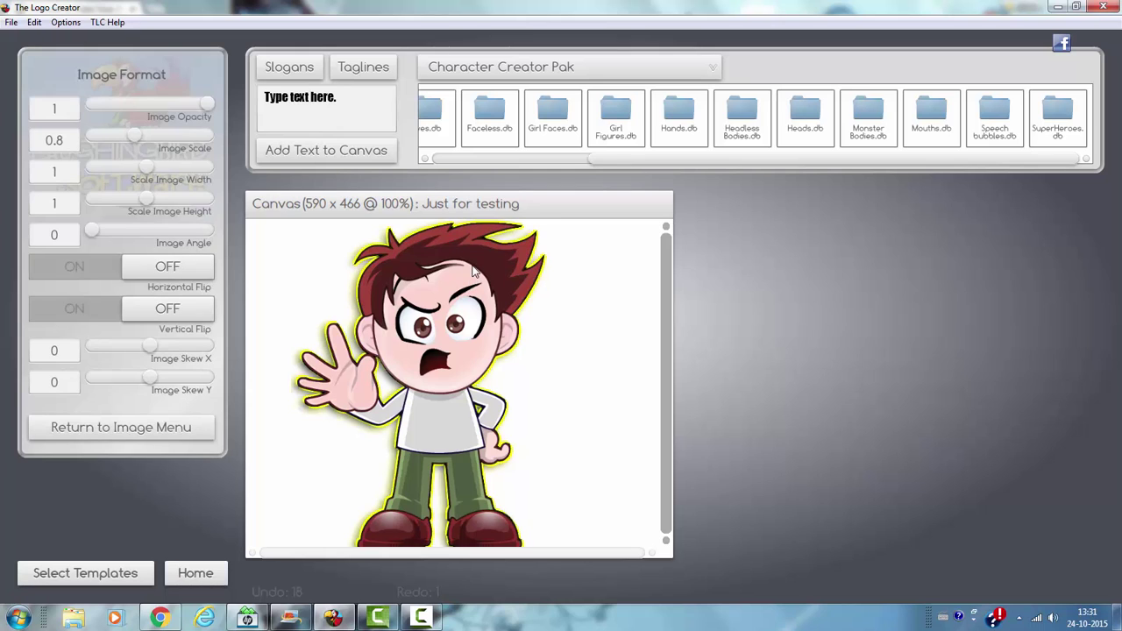
pyautogui.press('Delete')
pyautogui.click(447, 329)
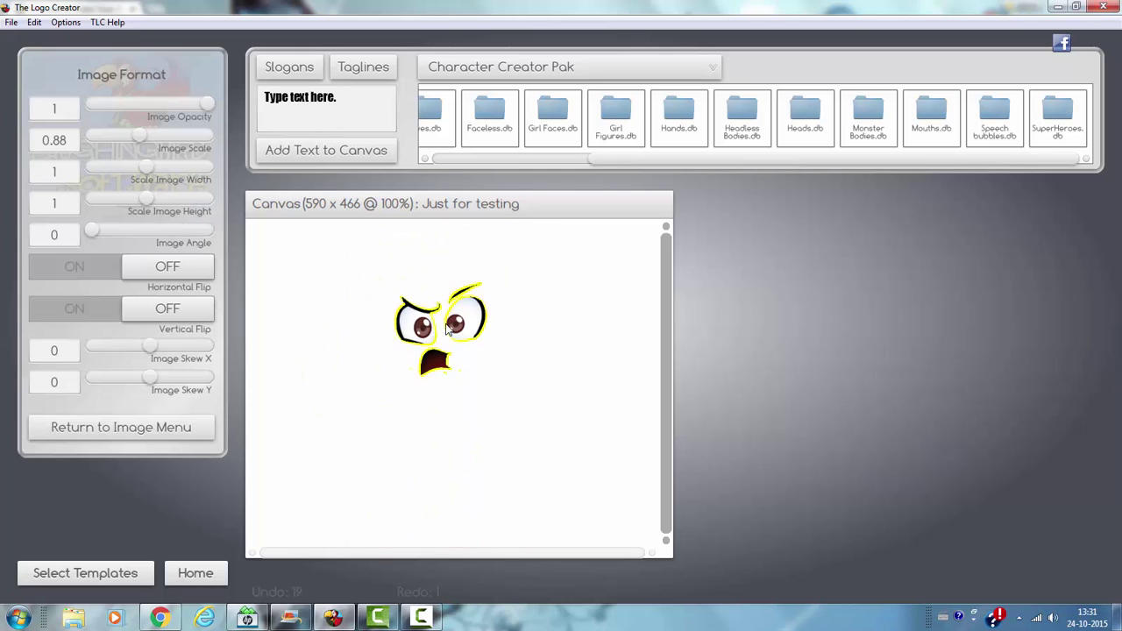
pyautogui.press('Delete')
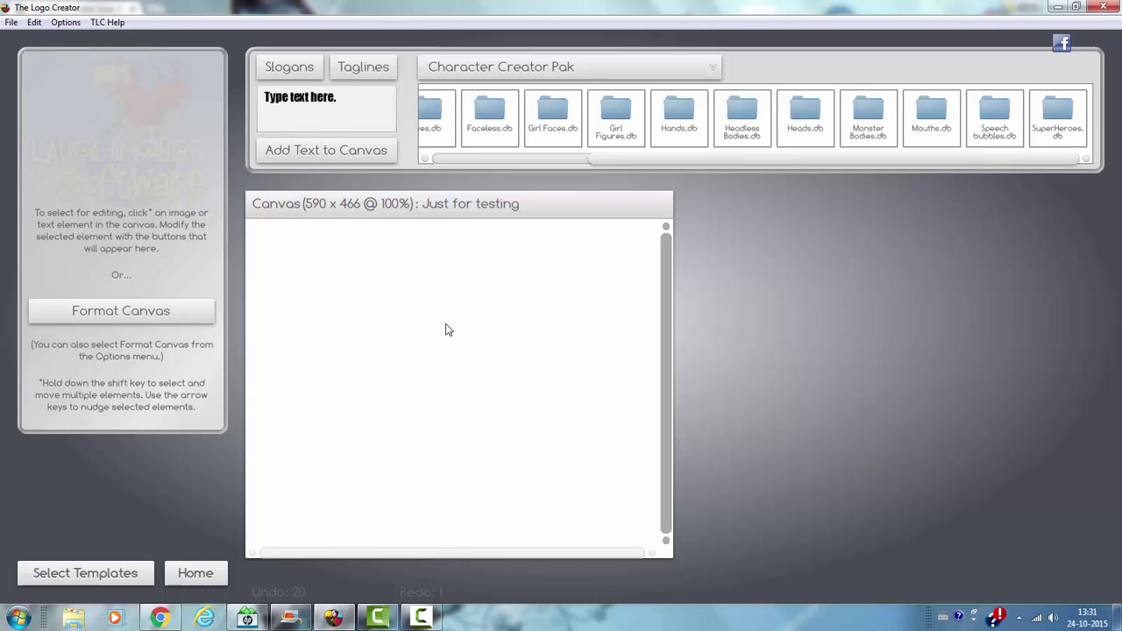
# - Place a faceless brown-haired girl from Girl Figures.db at 0.69 scale, moved down
pyautogui.click(614, 139)
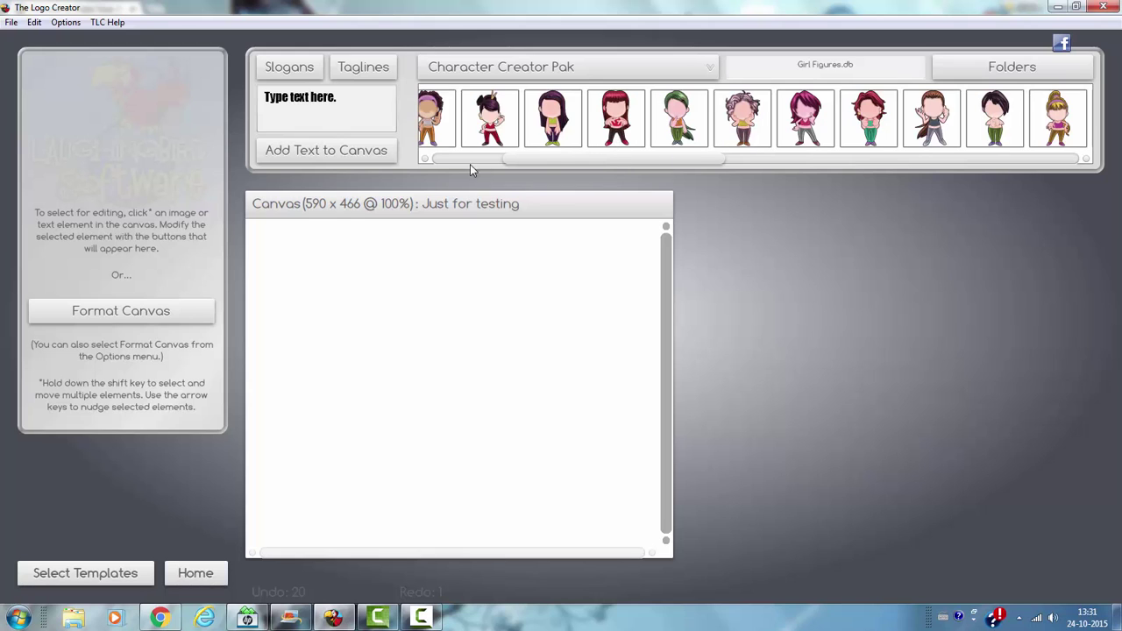
pyautogui.moveTo(586, 165); pyautogui.dragTo(842, 168)
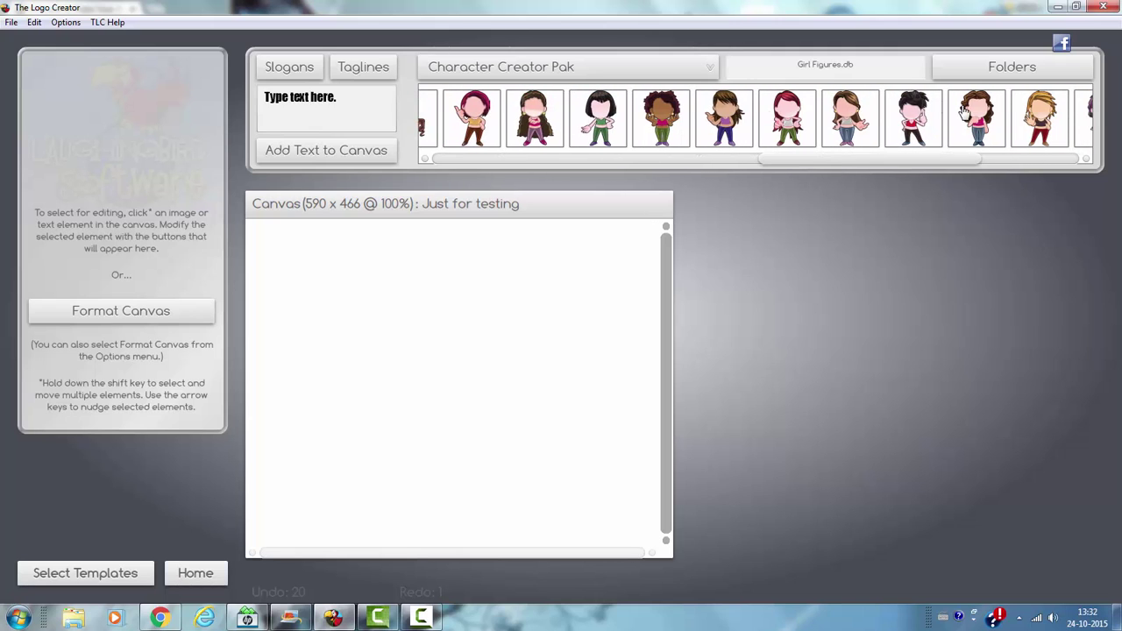
pyautogui.moveTo(886, 133); pyautogui.dragTo(447, 366)
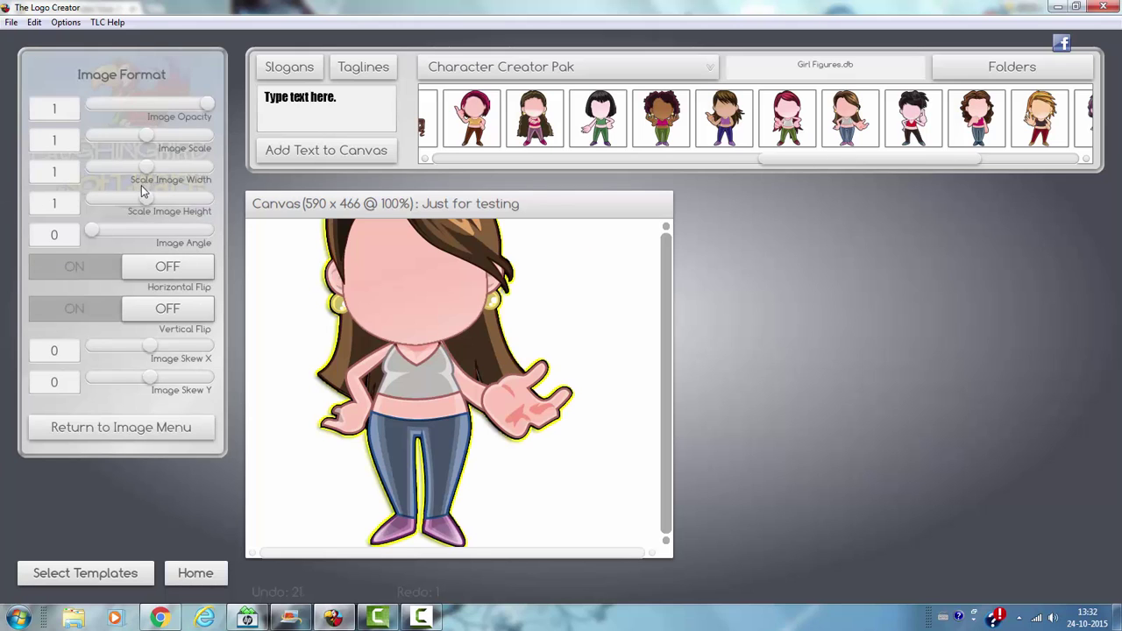
pyautogui.moveTo(146, 140)
pyautogui.mouseDown()
pyautogui.moveTo(158, 144)
pyautogui.moveTo(128, 144)
pyautogui.mouseUp()
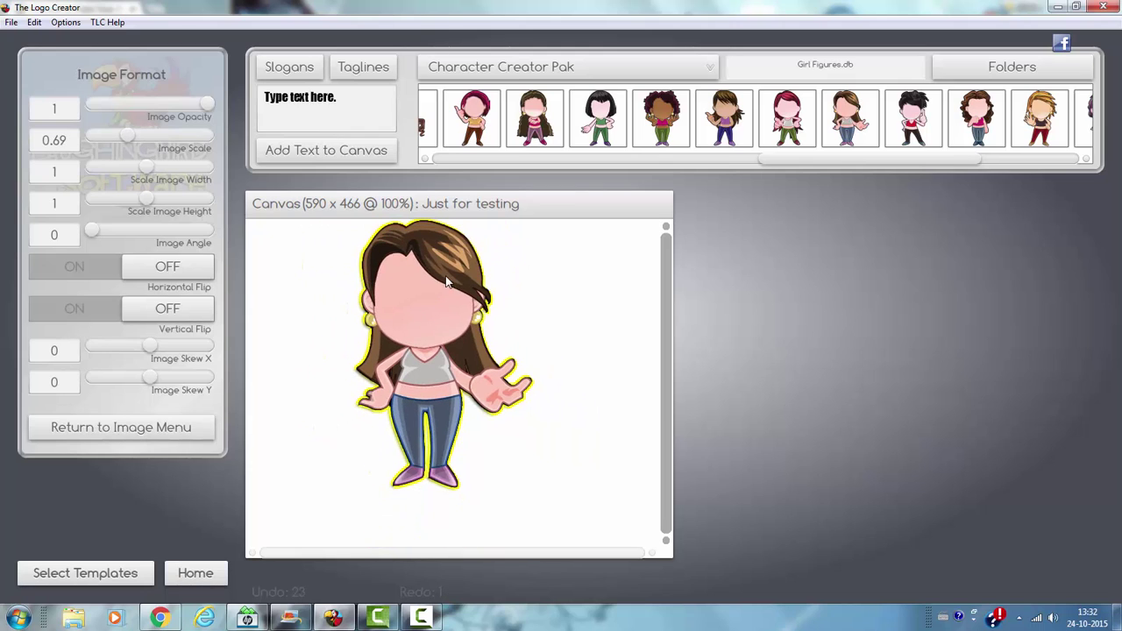
pyautogui.moveTo(433, 297); pyautogui.dragTo(433, 319)
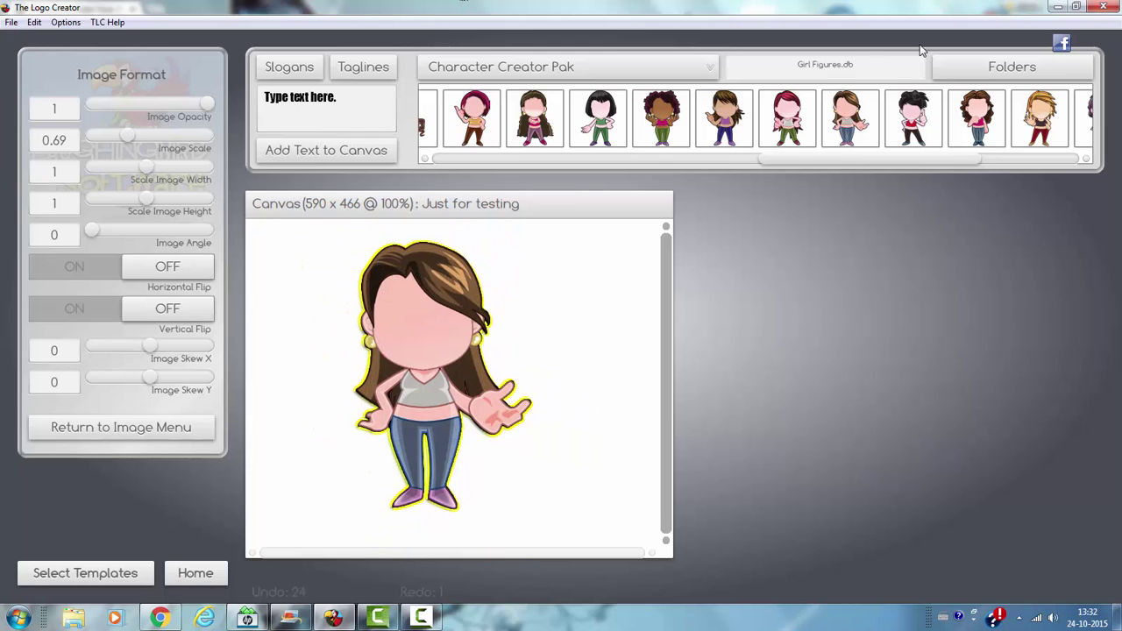
pyautogui.click(1066, 72)
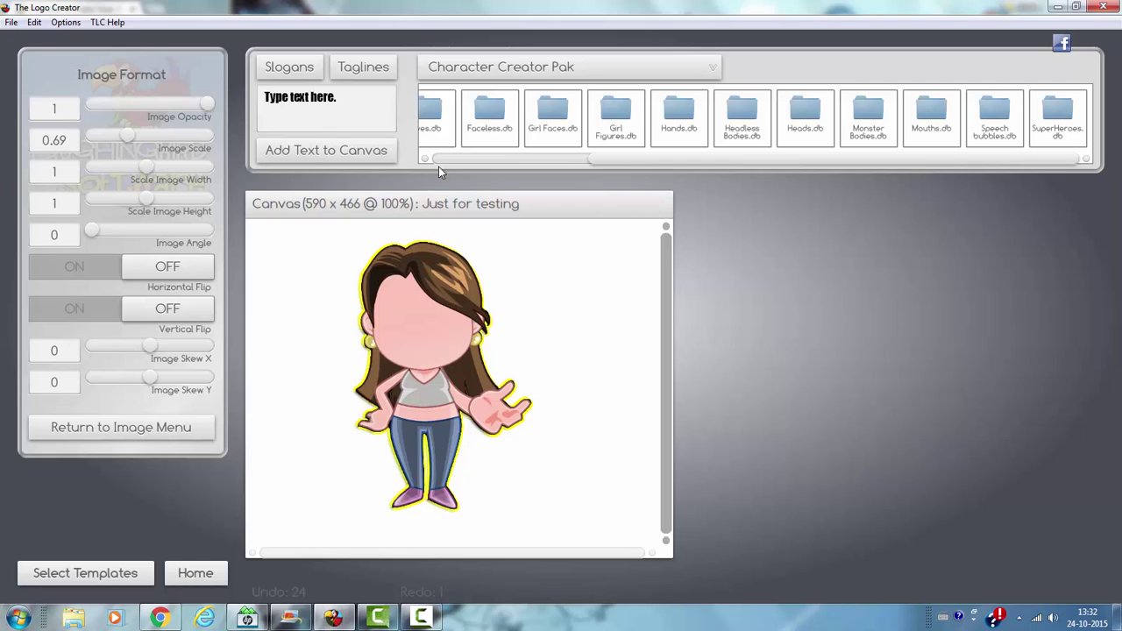
# - Try a laughing face from Girl Faces.db on the girl at 0.51, then delete it
pyautogui.click(556, 123)
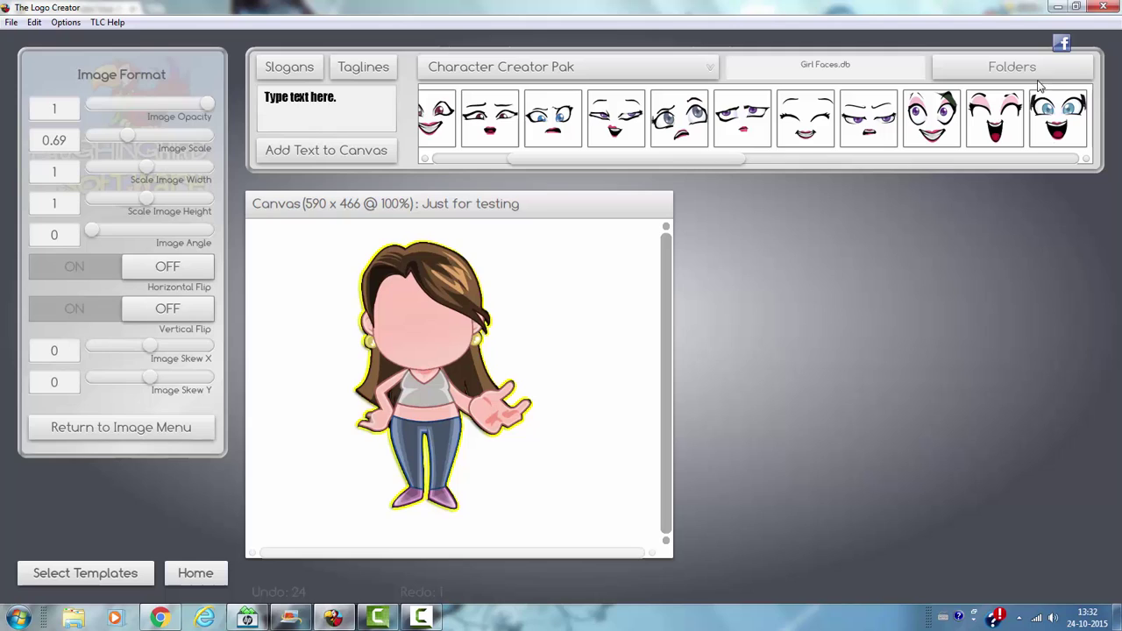
pyautogui.moveTo(995, 119); pyautogui.dragTo(421, 319)
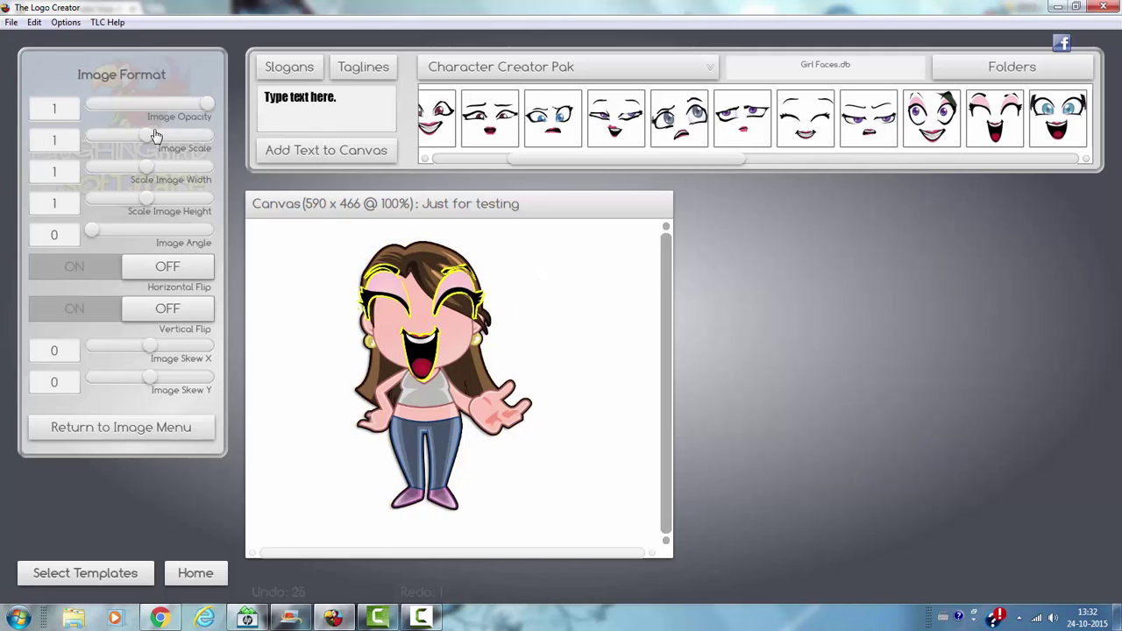
pyautogui.moveTo(154, 135); pyautogui.dragTo(121, 133)
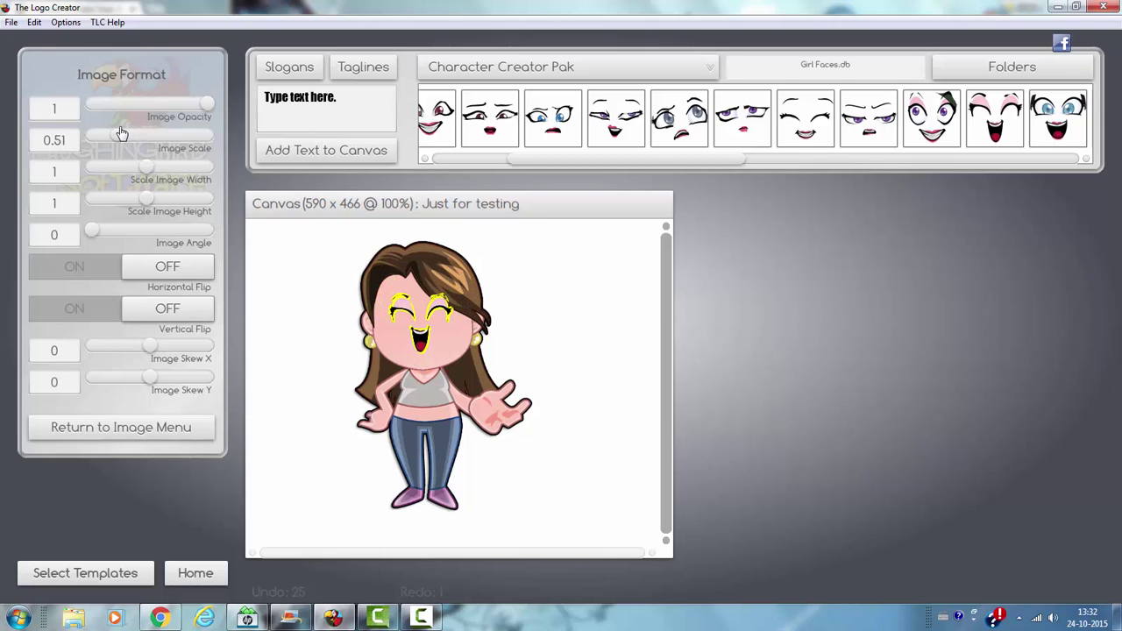
pyautogui.click(420, 332)
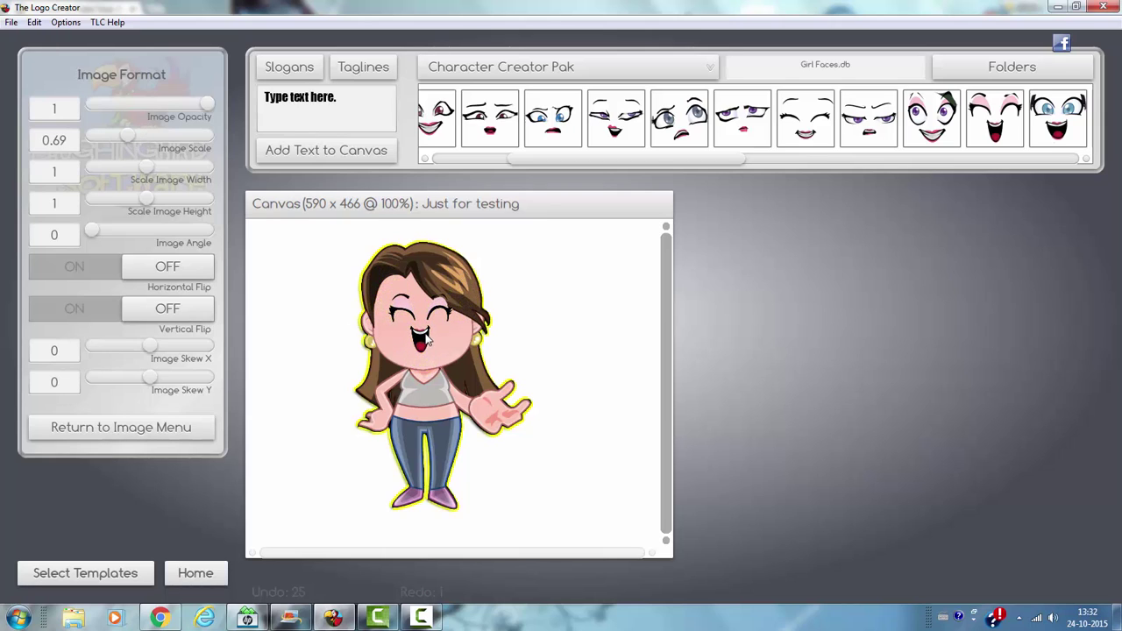
pyautogui.click(422, 345)
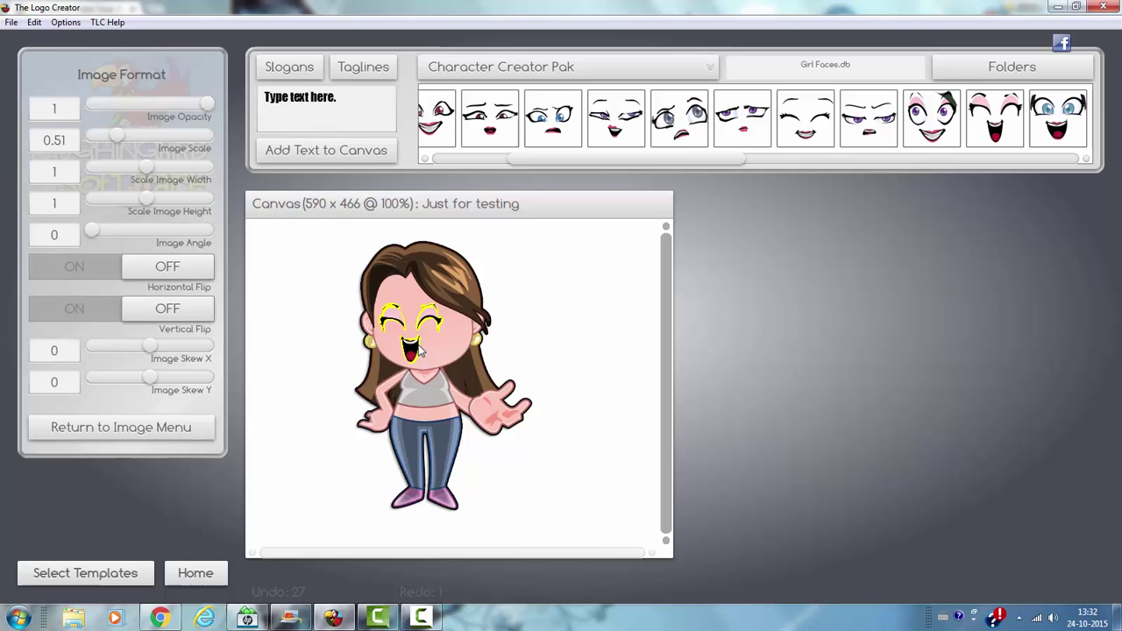
pyautogui.moveTo(419, 349)
pyautogui.mouseDown()
pyautogui.moveTo(406, 329)
pyautogui.moveTo(415, 314)
pyautogui.mouseUp()
pyautogui.click(394, 317)
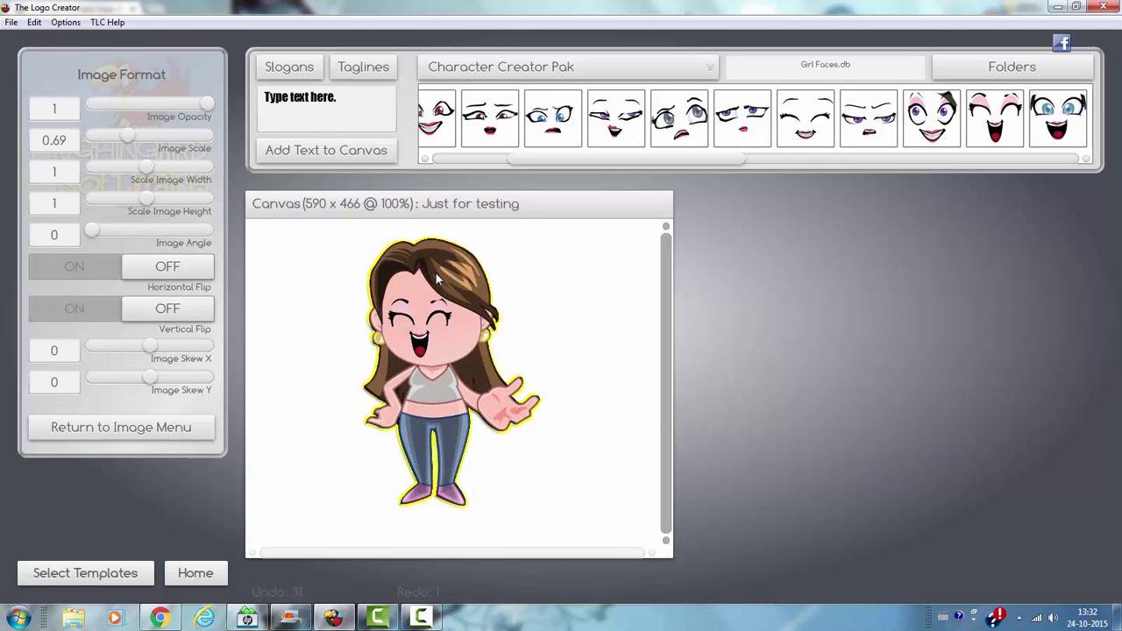
pyautogui.click(441, 320)
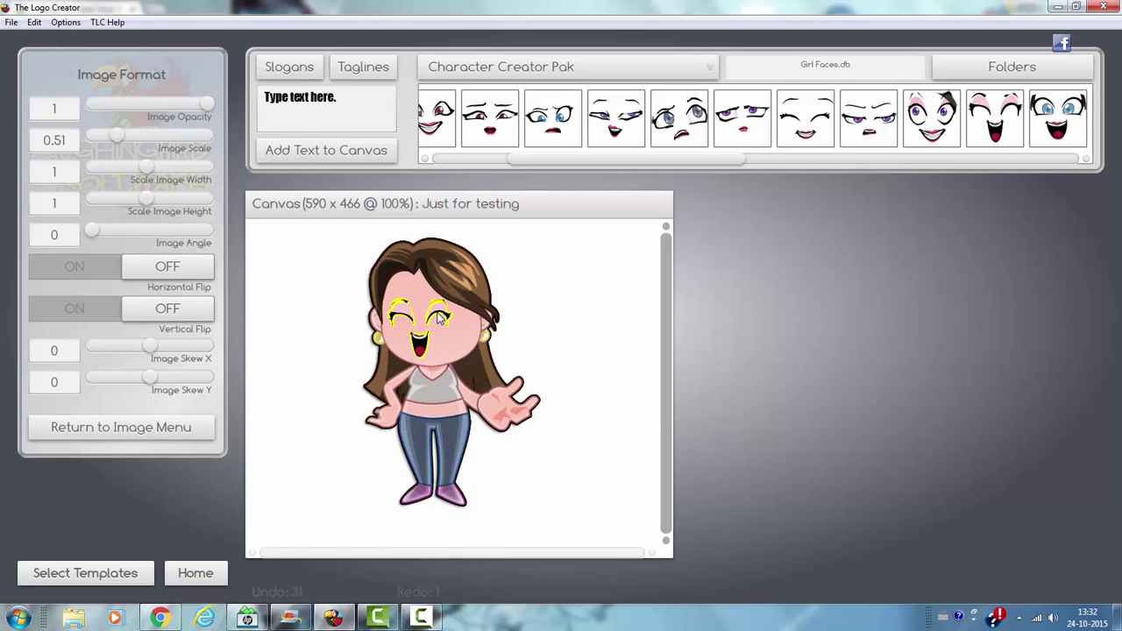
pyautogui.press('Delete')
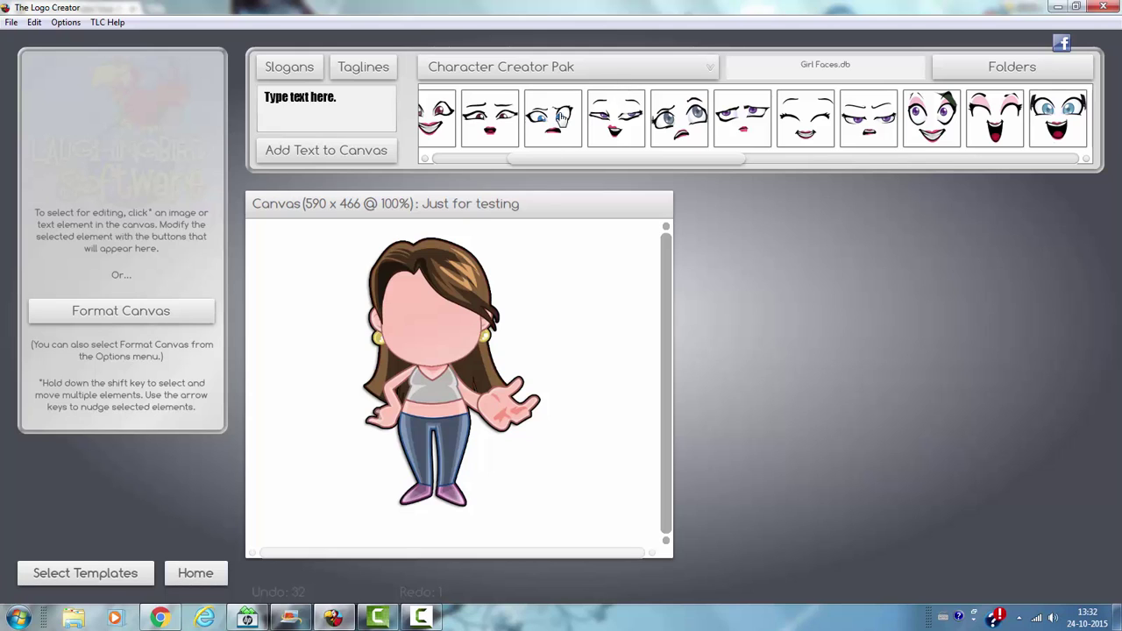
# - Put the blue-eyed frowning face on the girl's head at 0.49 scale
pyautogui.moveTo(561, 117); pyautogui.dragTo(429, 313)
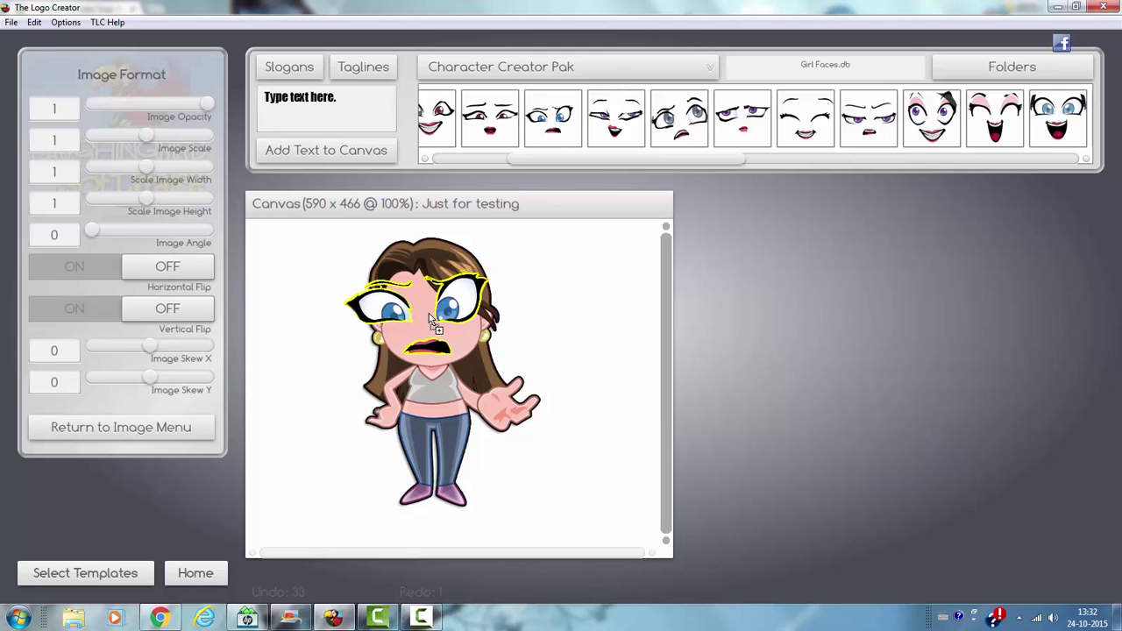
pyautogui.moveTo(151, 141); pyautogui.dragTo(116, 137)
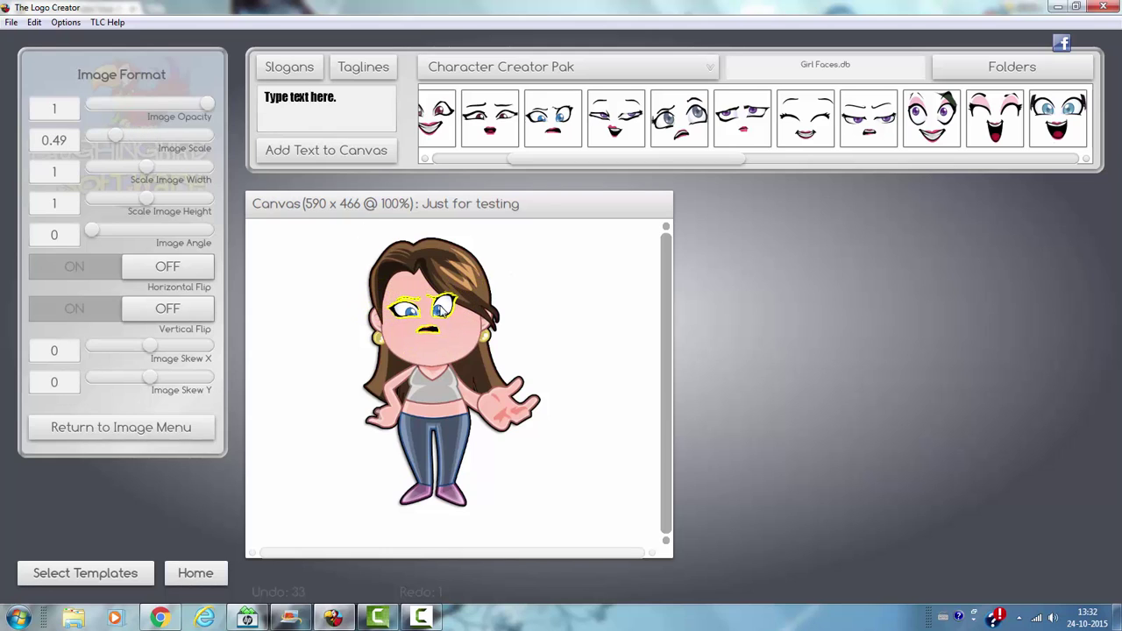
pyautogui.moveTo(442, 308); pyautogui.dragTo(441, 338)
pyautogui.click(529, 292)
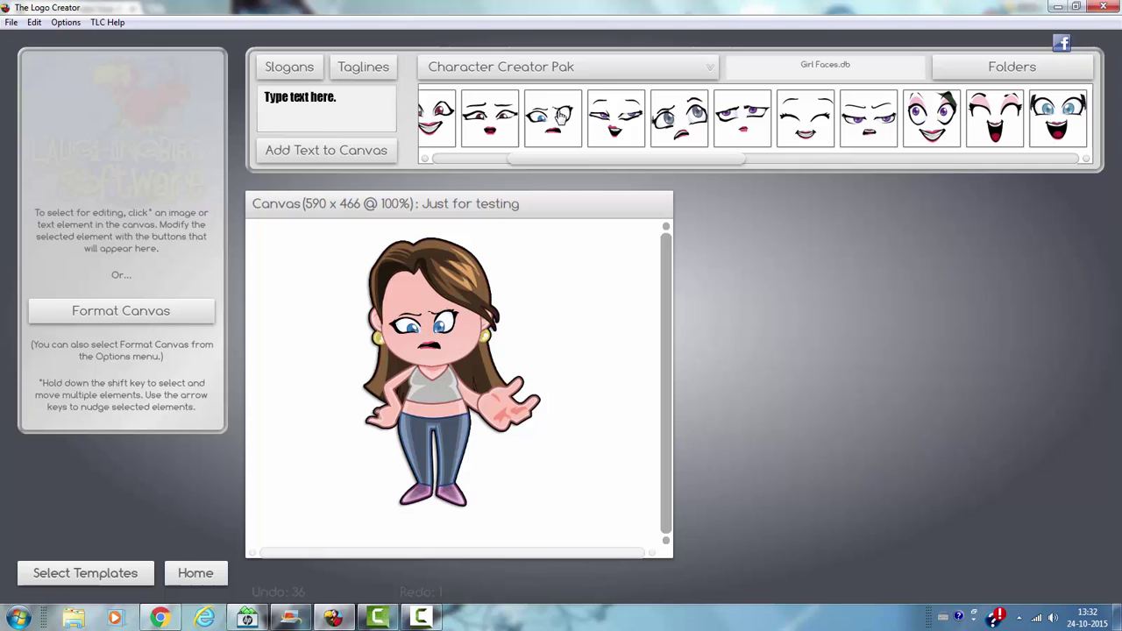
# - Add a hang-loose hand from Hands.db at 0.25 scale by the girl's hip, nudging hand and body into place
pyautogui.click(1013, 69)
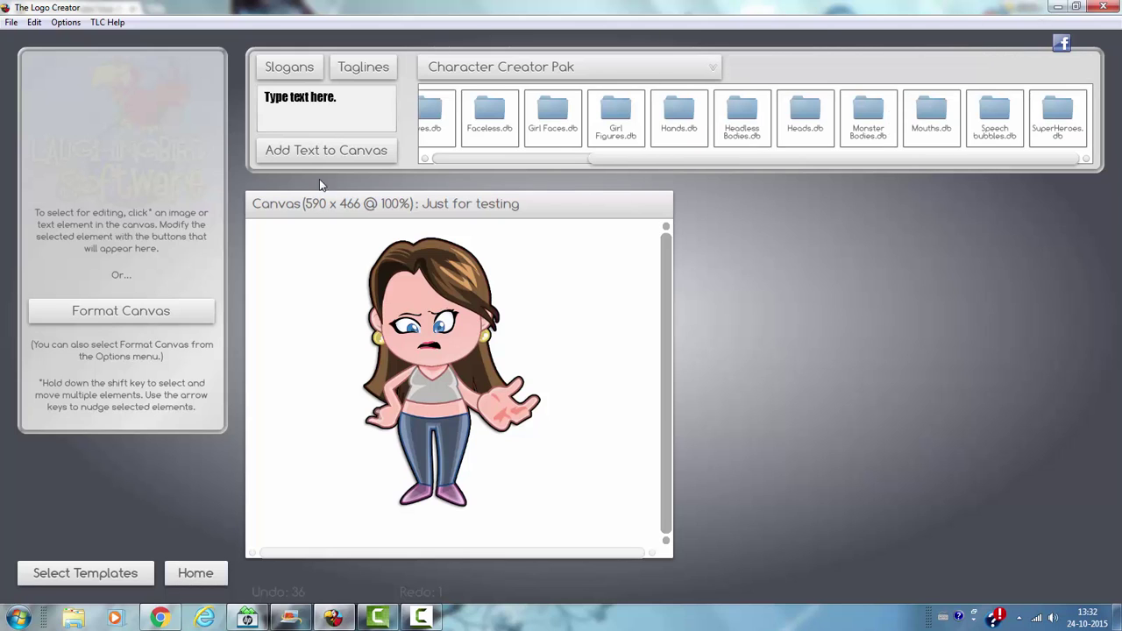
pyautogui.click(673, 127)
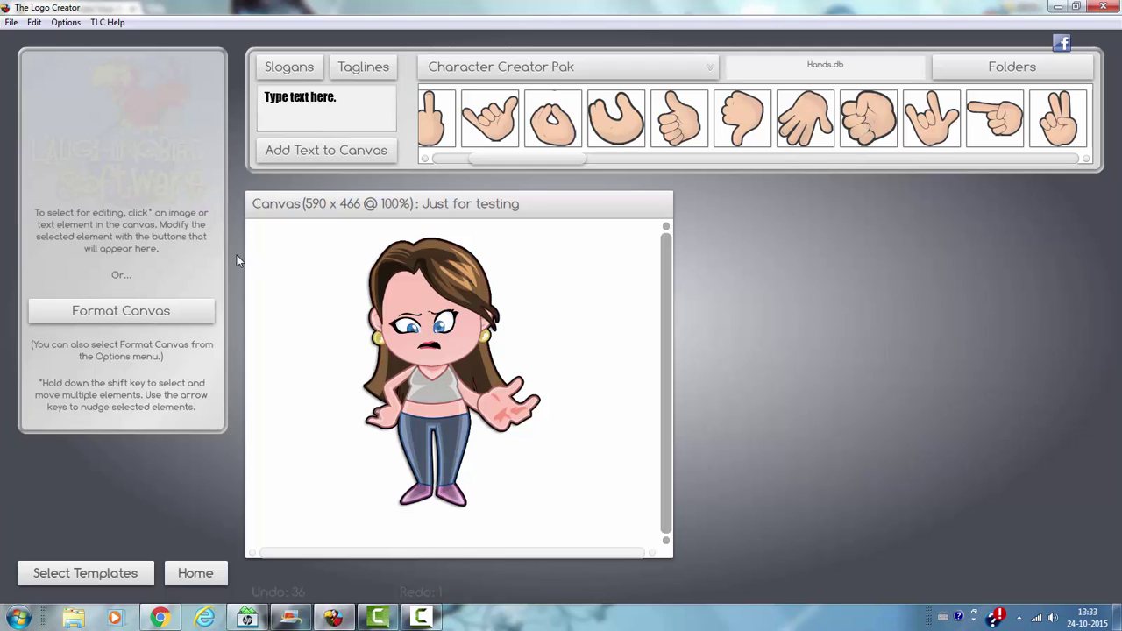
pyautogui.moveTo(487, 130); pyautogui.dragTo(377, 412)
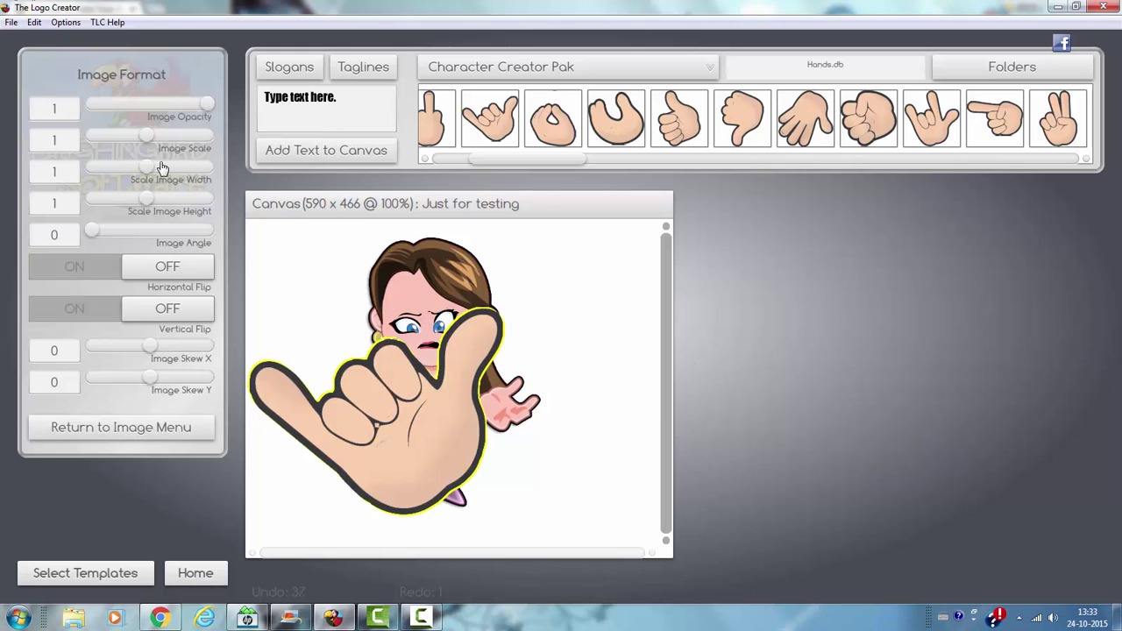
pyautogui.moveTo(146, 137); pyautogui.dragTo(103, 140)
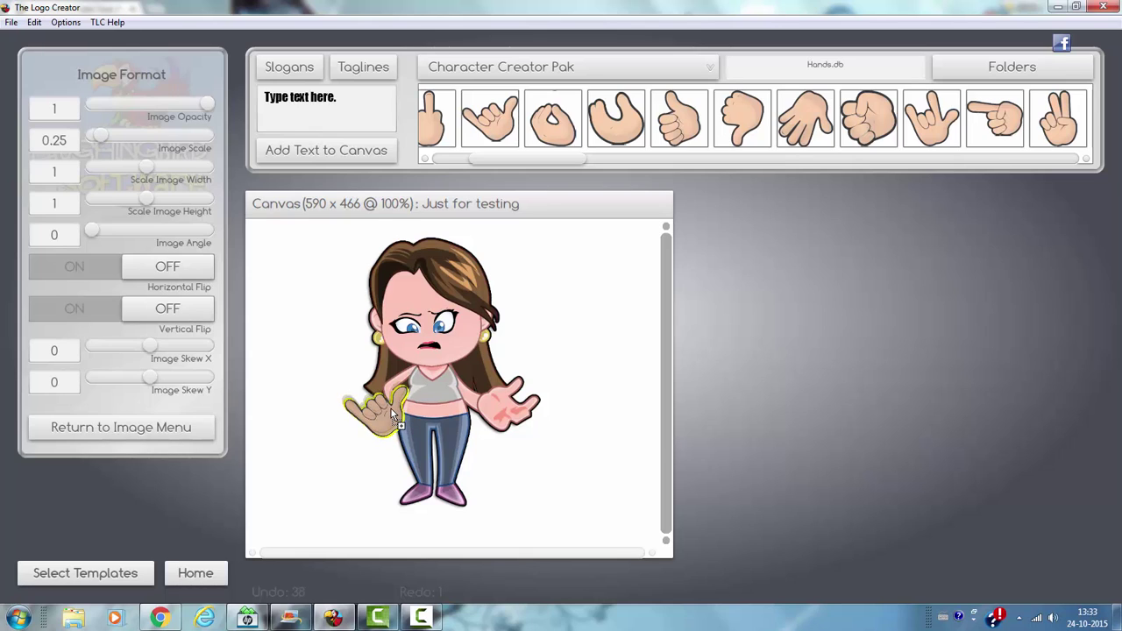
pyautogui.press('Up')
pyautogui.press('Left')
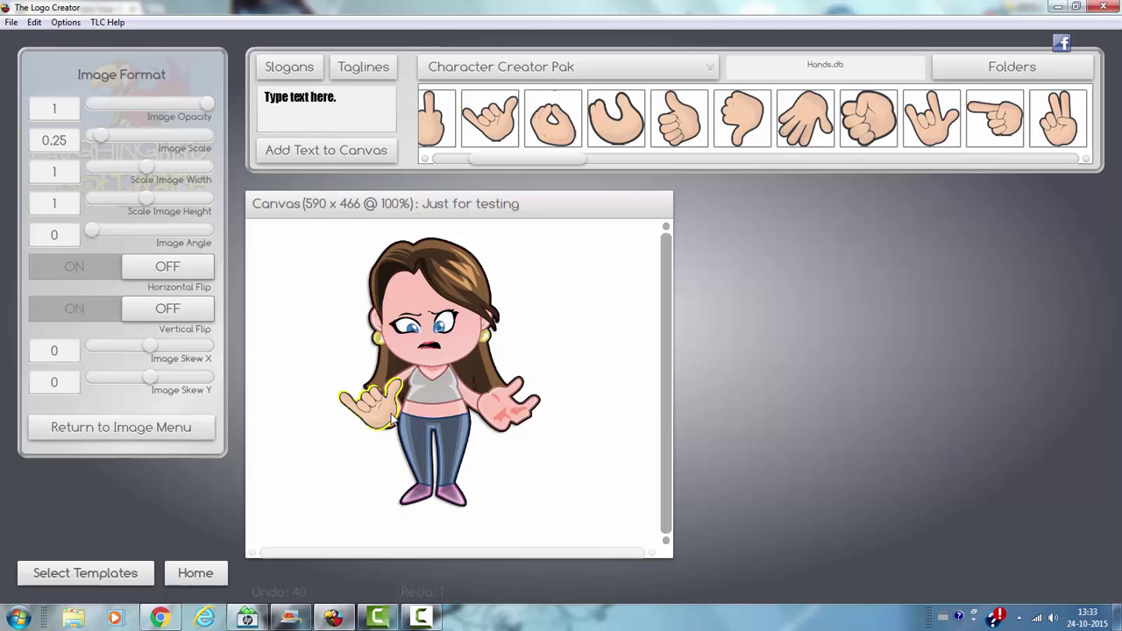
pyautogui.press('Right')
pyautogui.click(422, 413)
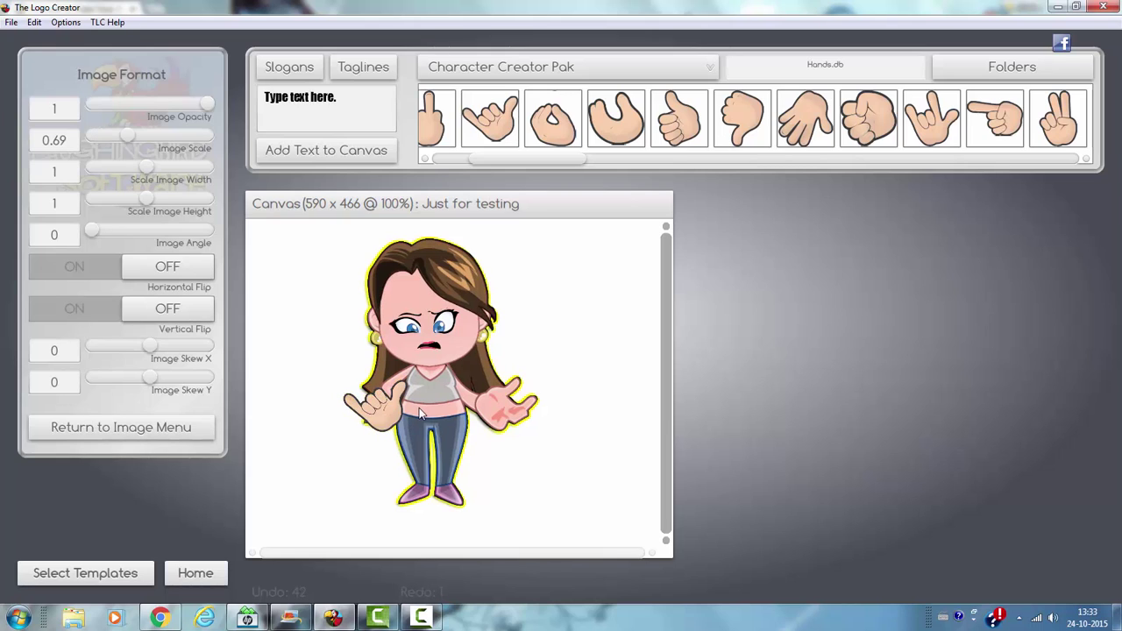
pyautogui.press('Right')
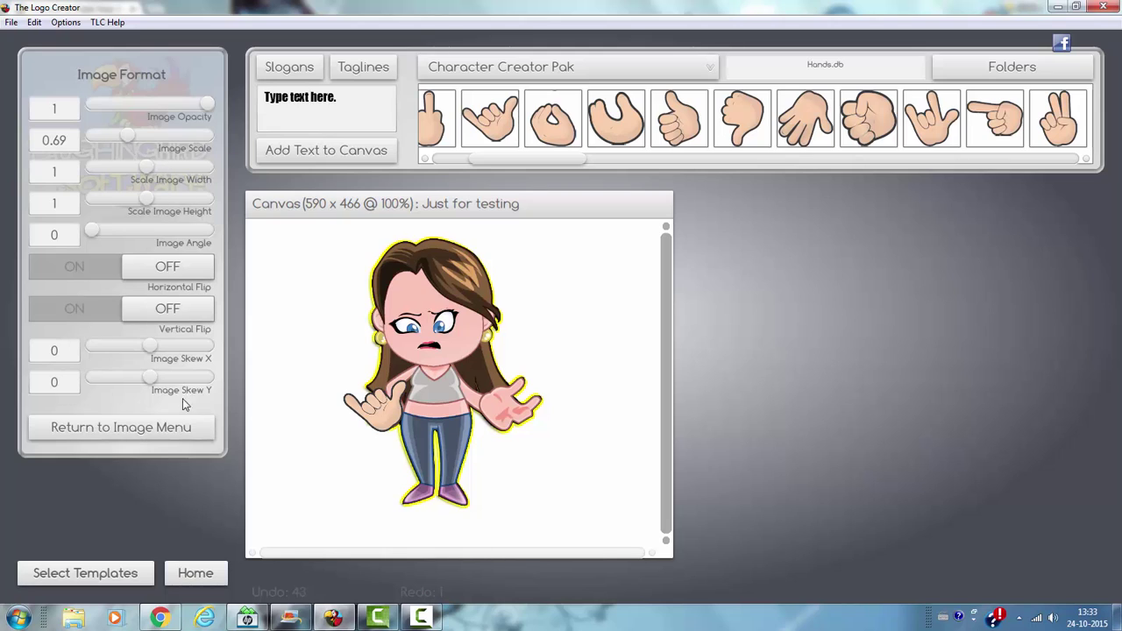
pyautogui.click(195, 424)
# - Try a Colorize tint on the girl's body, then undo it
pyautogui.click(153, 245)
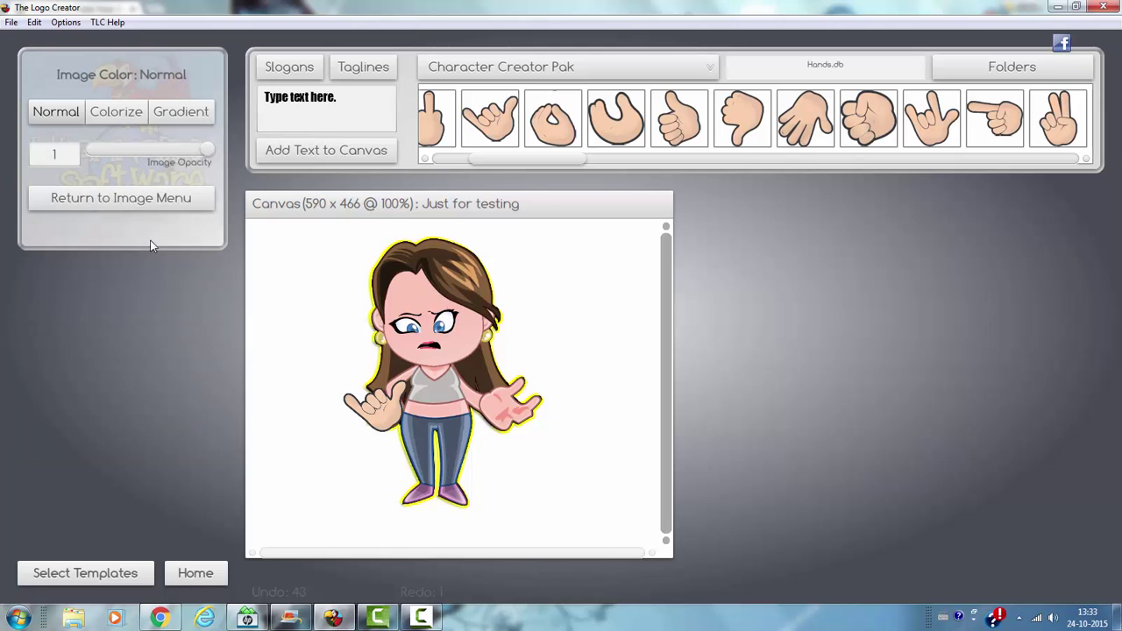
pyautogui.click(105, 117)
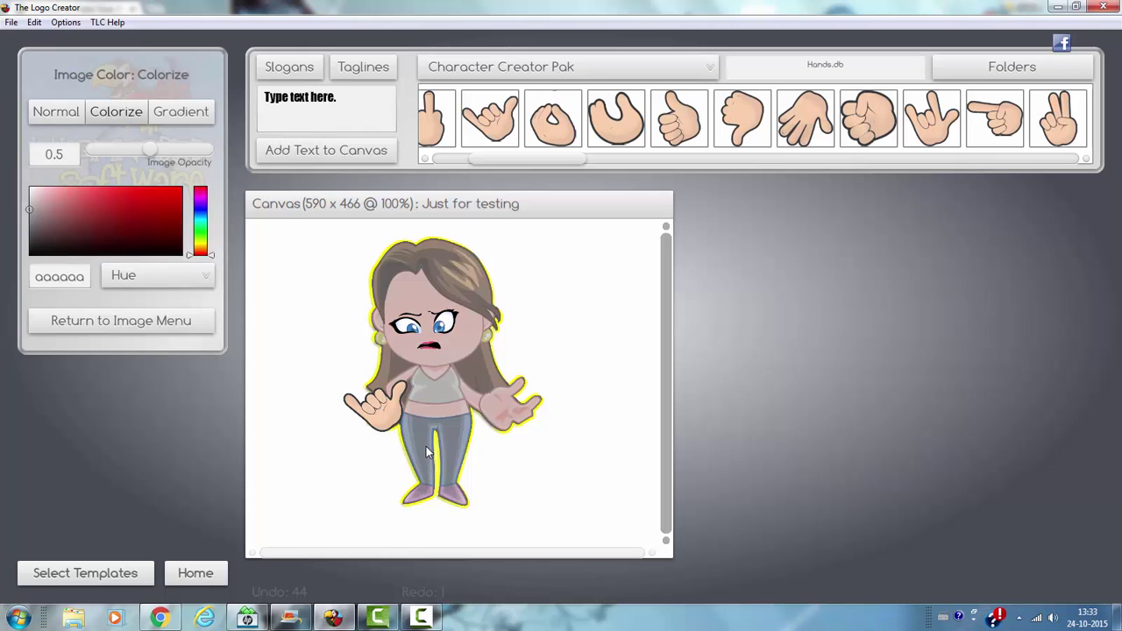
pyautogui.hotkey('ctrl', 'z')
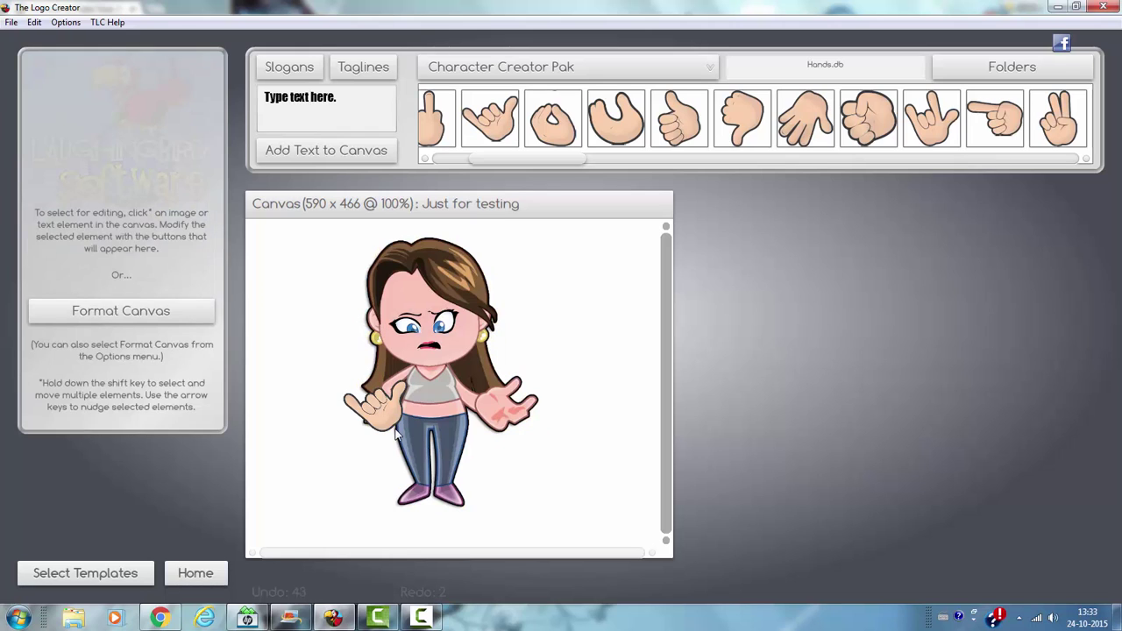
# - Colorize the hand, testing pinkish-brown, deep brown, lighter and magenta tints
pyautogui.click(381, 417)
pyautogui.click(112, 113)
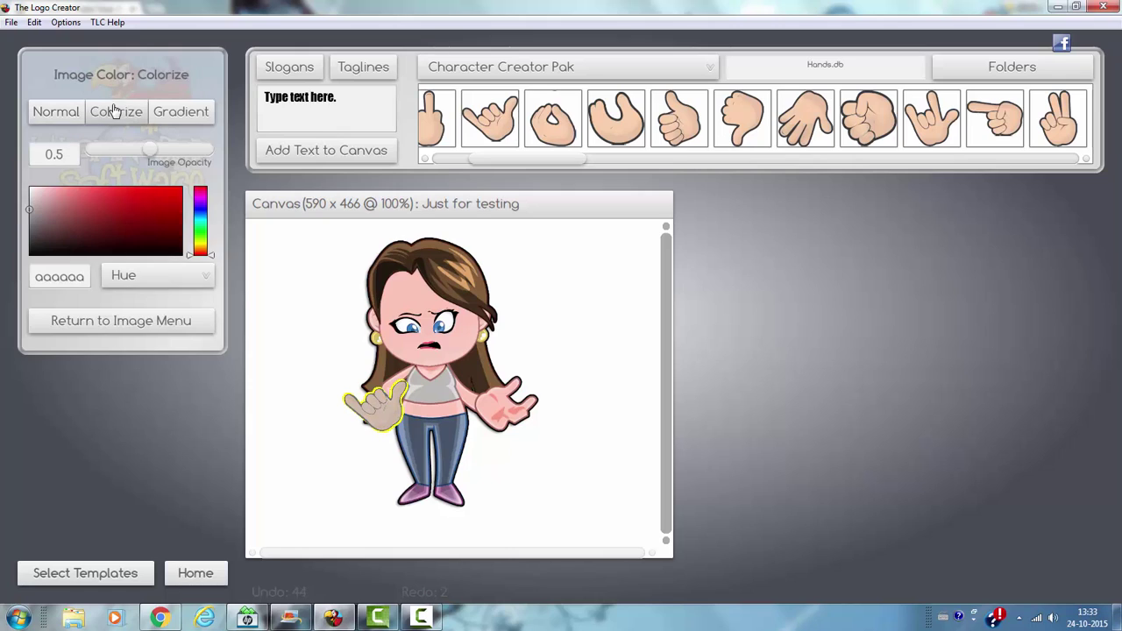
pyautogui.click(62, 208)
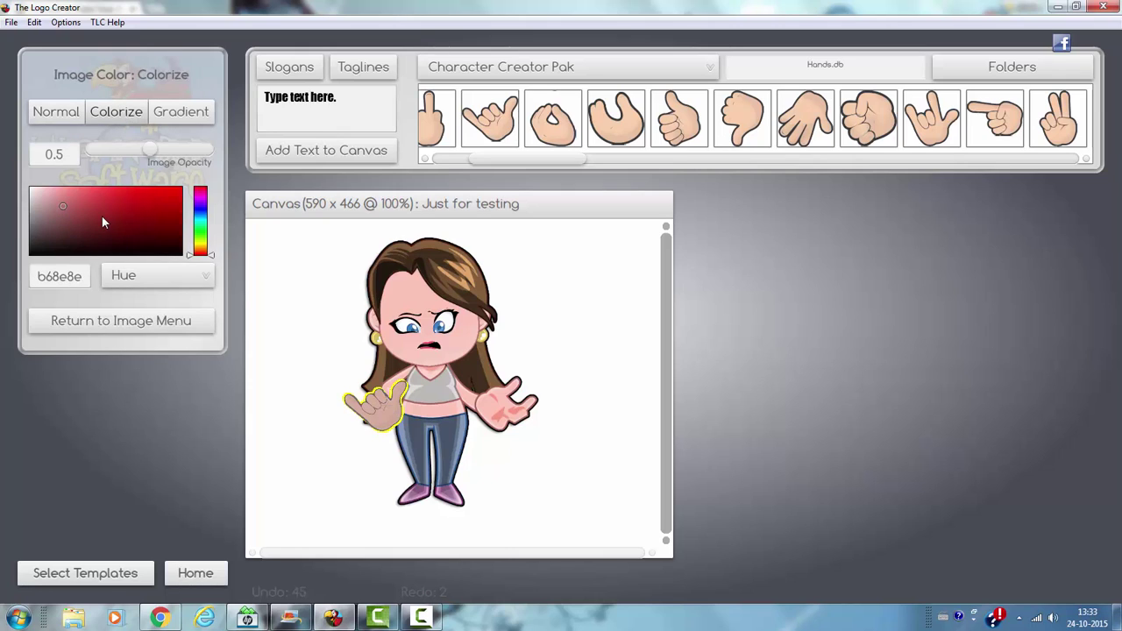
pyautogui.click(100, 215)
pyautogui.click(80, 191)
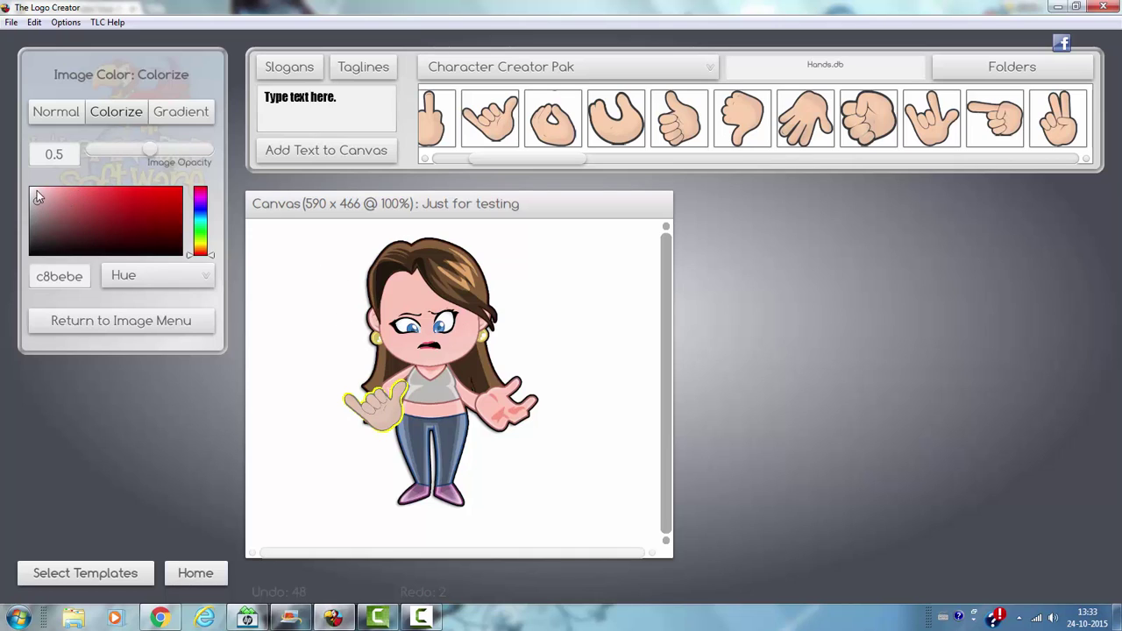
pyautogui.click(68, 217)
pyautogui.click(86, 228)
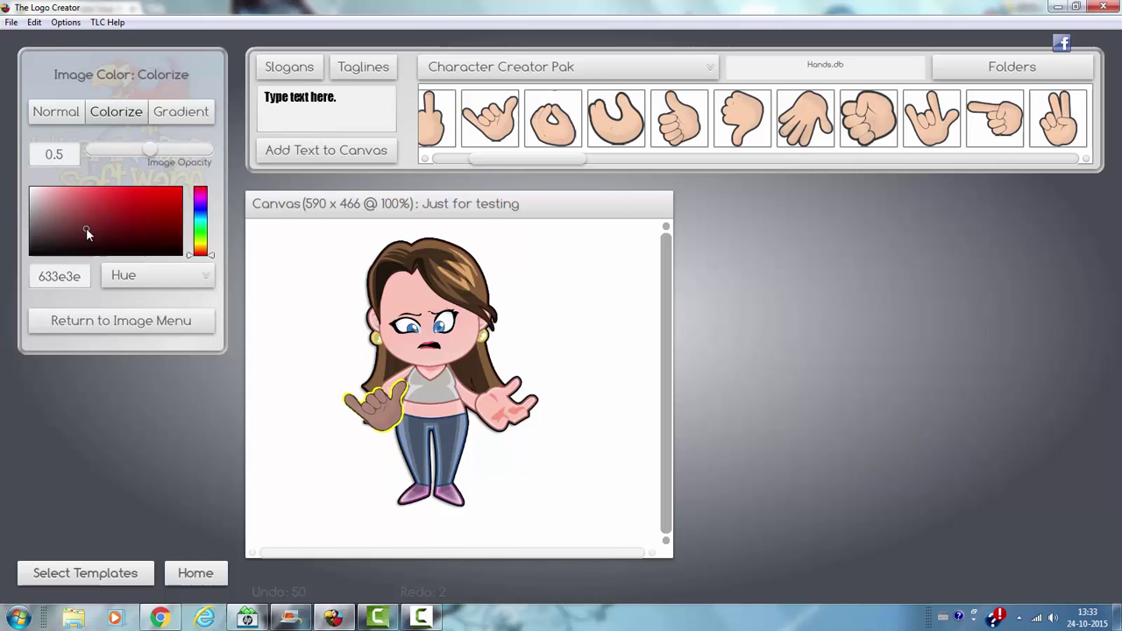
pyautogui.click(50, 200)
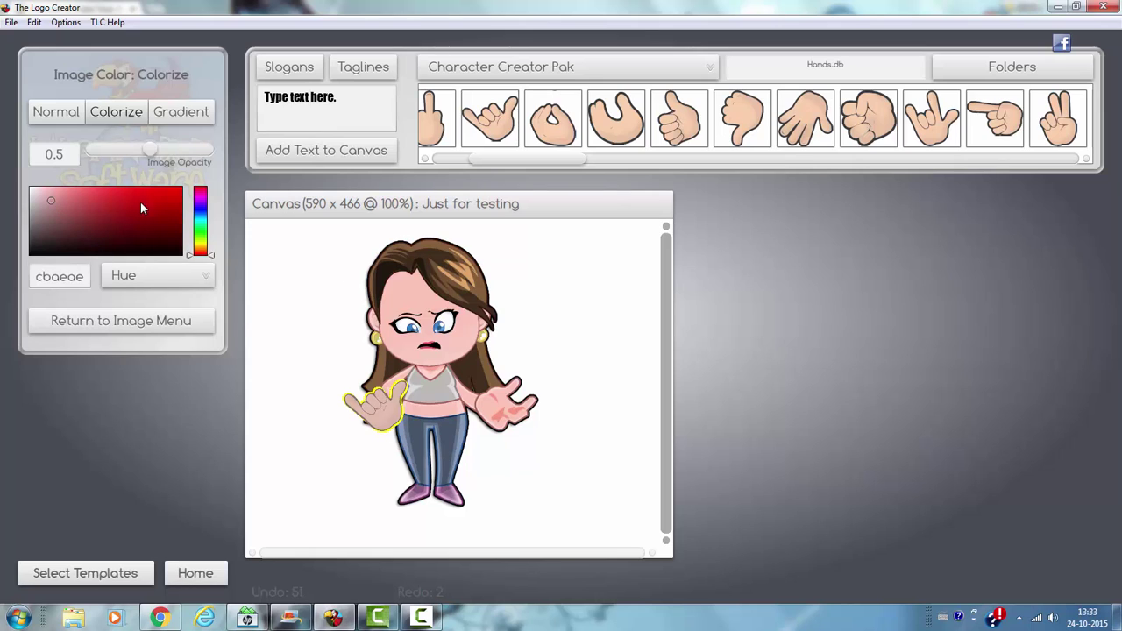
pyautogui.click(204, 195)
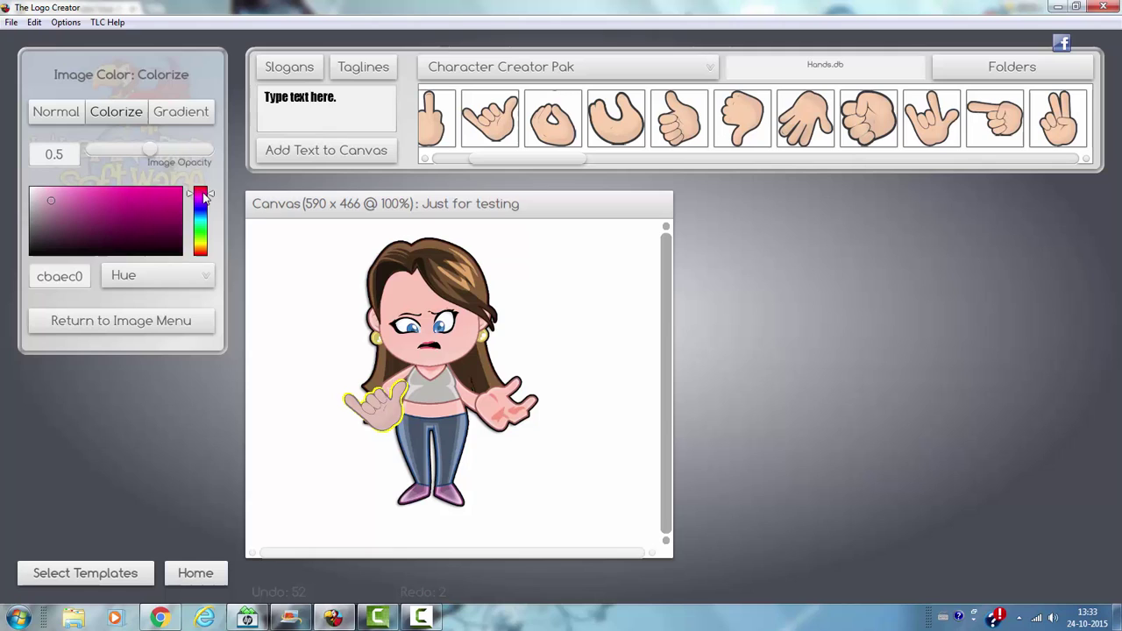
# - Delete the hand from the canvas and bring back the folder list
pyautogui.click(614, 399)
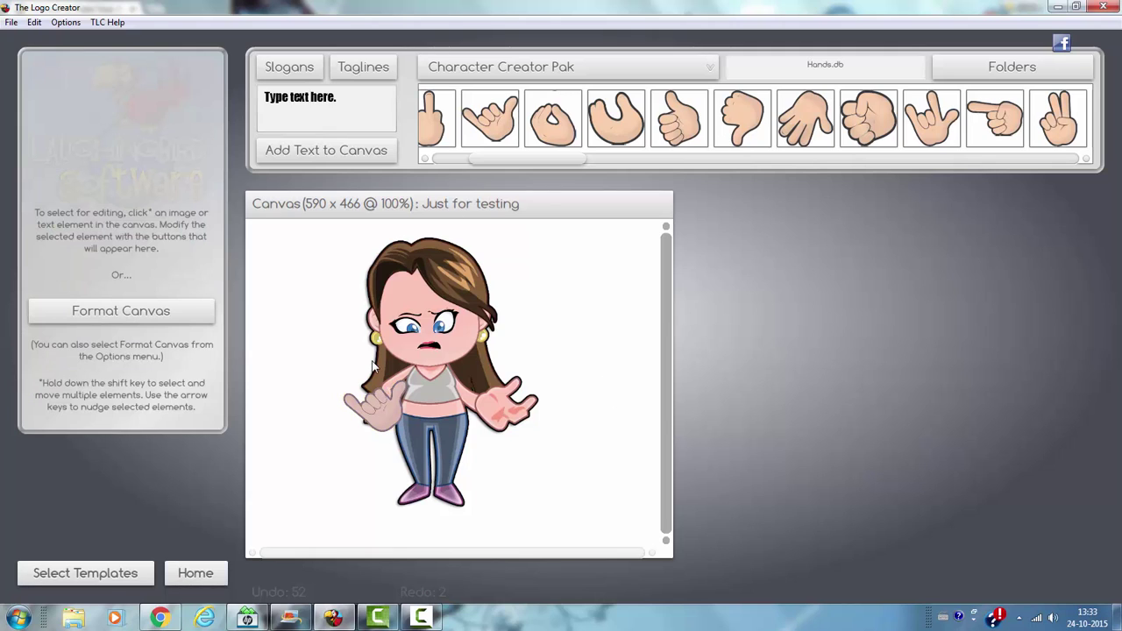
pyautogui.click(369, 406)
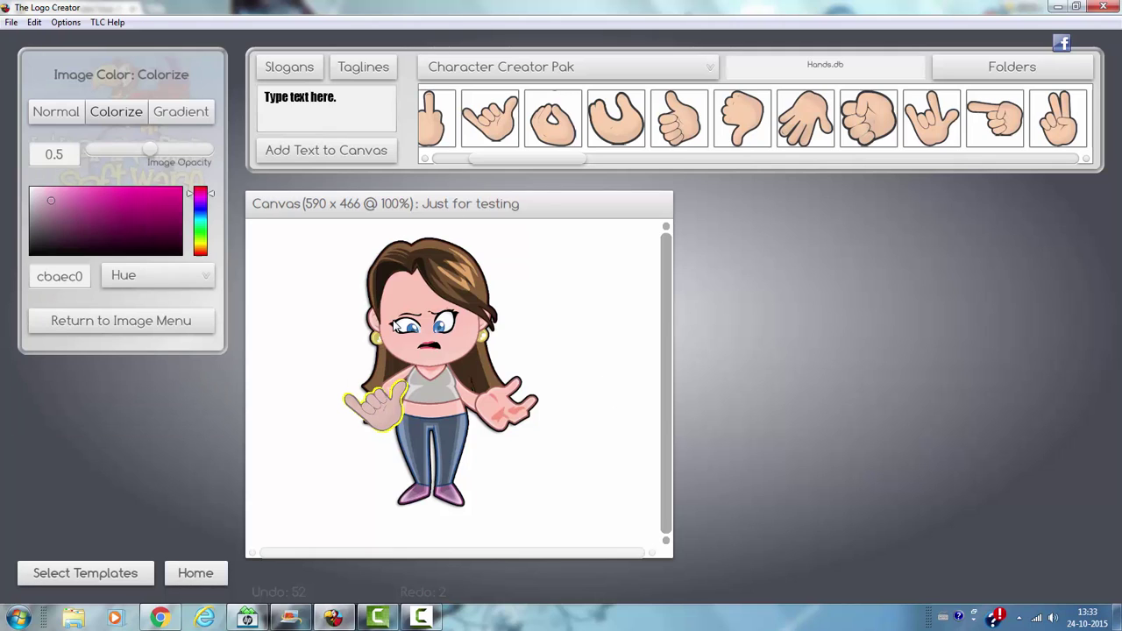
pyautogui.press('Delete')
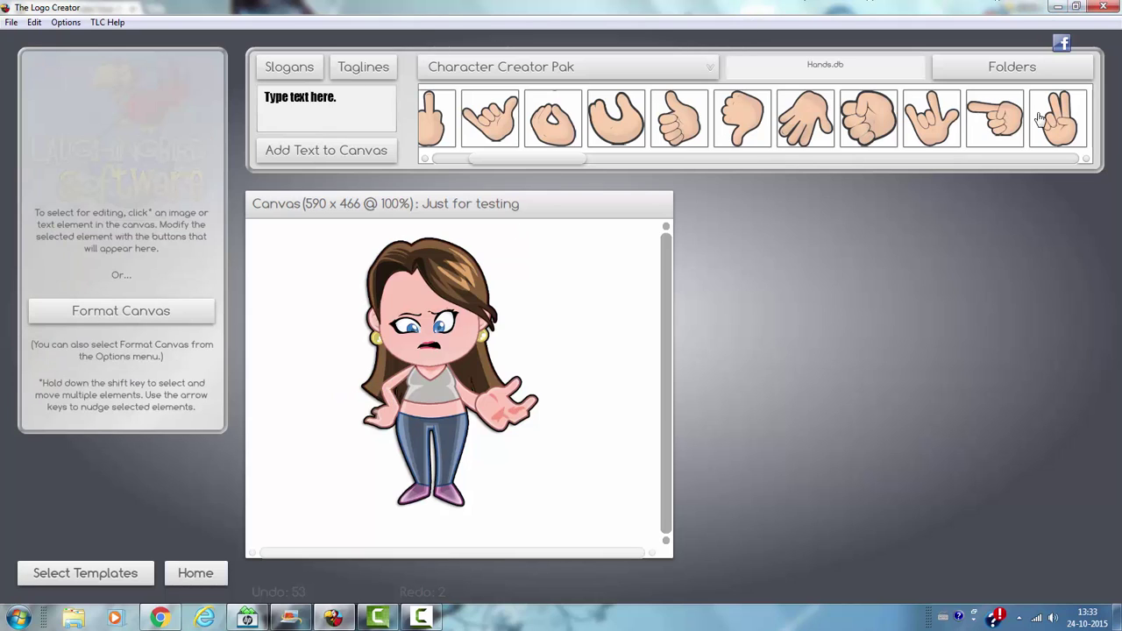
pyautogui.click(1012, 67)
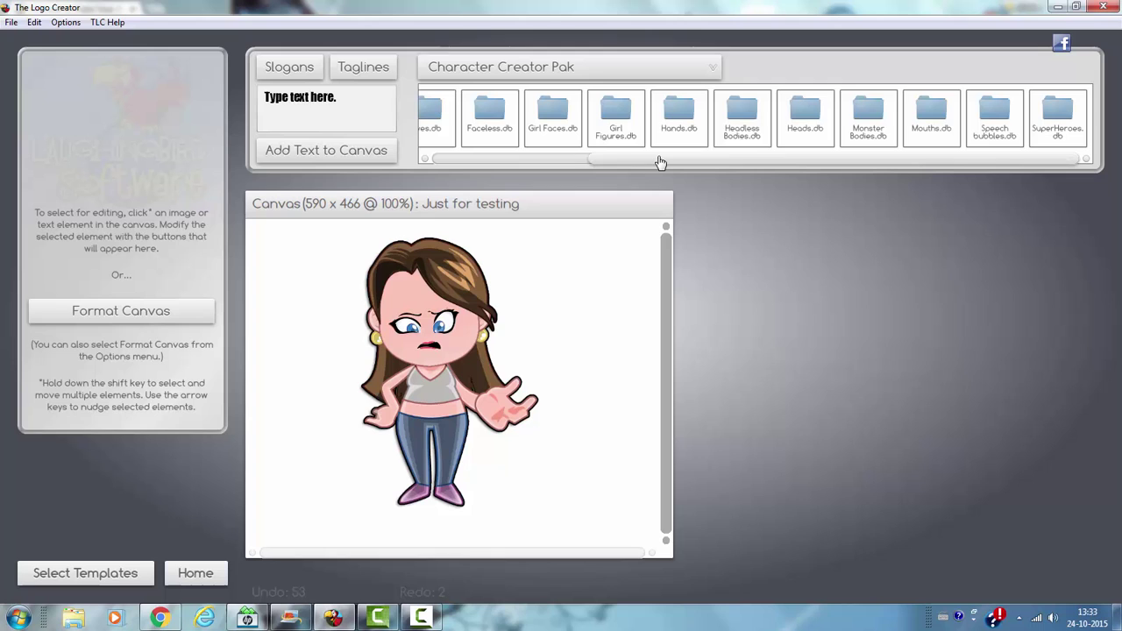
# - Open Headless Bodies.db and delete the girl's body and leftover face
pyautogui.click(744, 121)
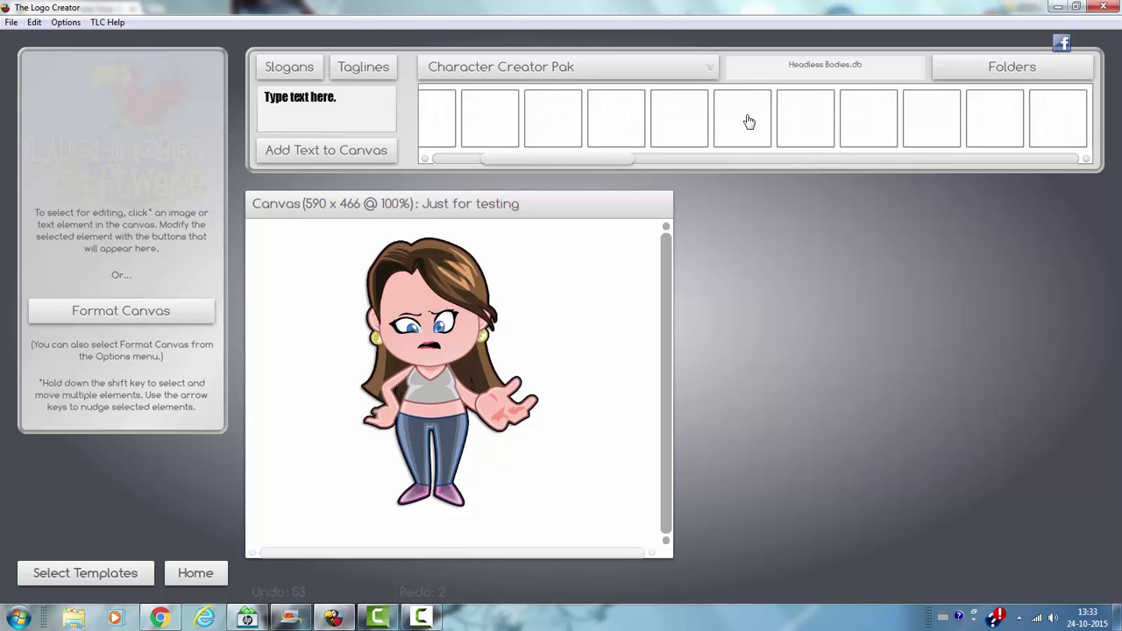
pyautogui.click(487, 317)
pyautogui.press('Delete')
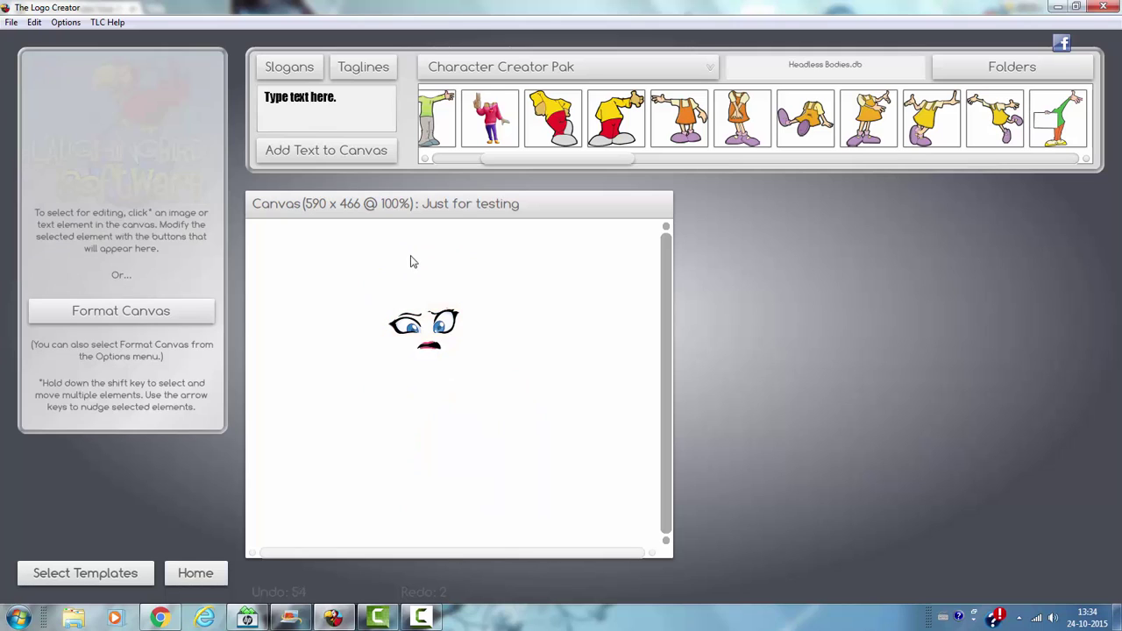
pyautogui.click(439, 334)
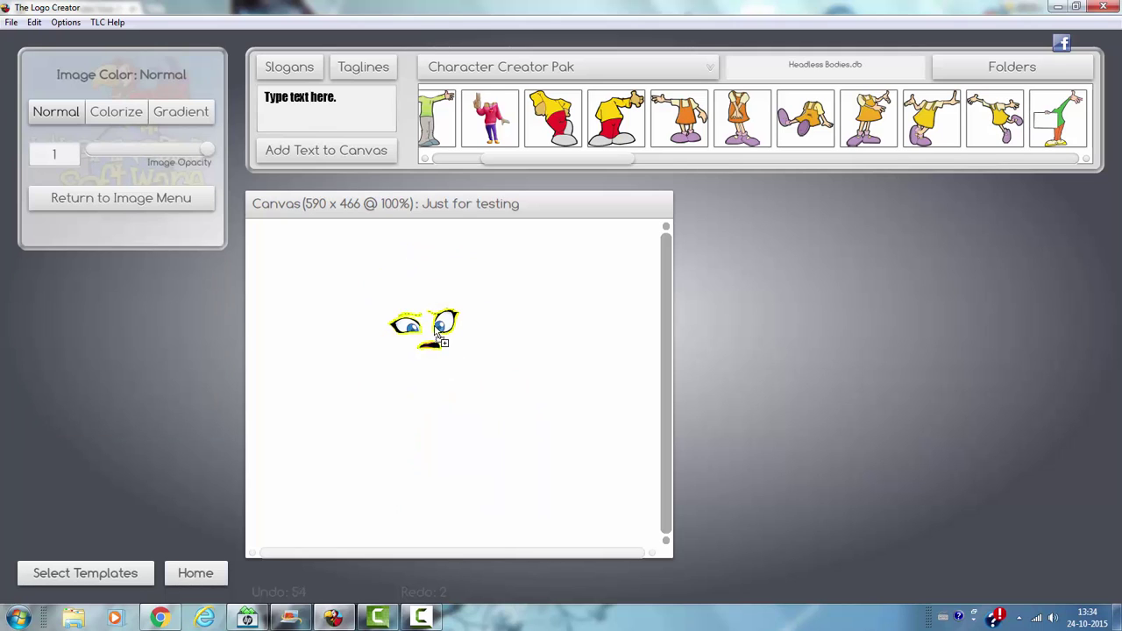
pyautogui.press('Delete')
# - Place the pink-sweater peace-sign headless body on the canvas at 0.68 scale
pyautogui.moveTo(500, 112); pyautogui.dragTo(451, 399)
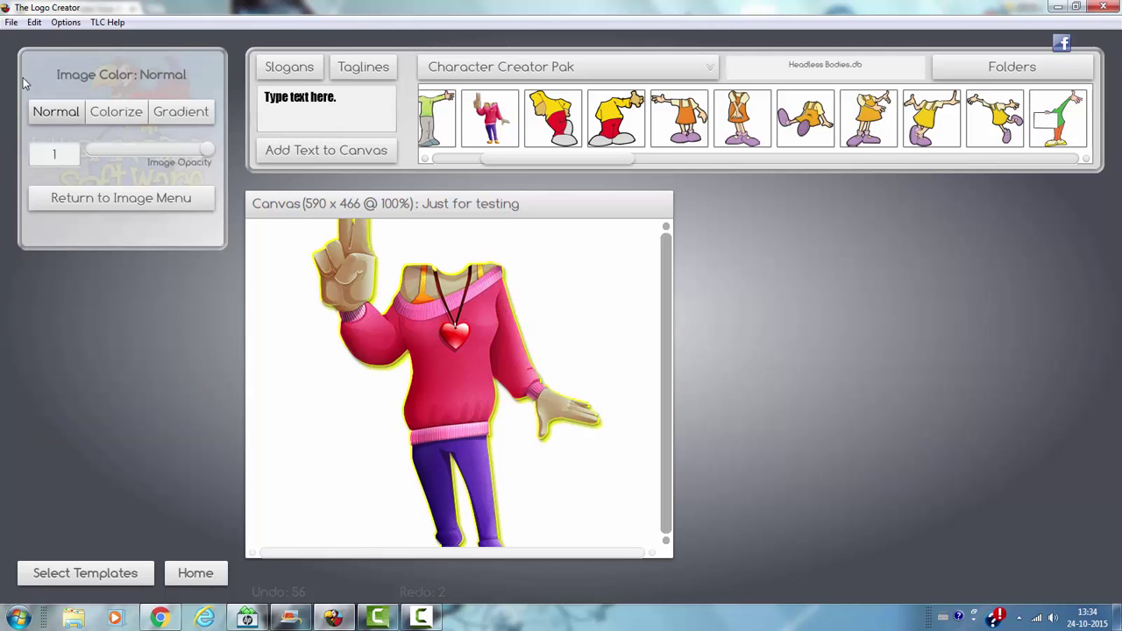
pyautogui.click(138, 203)
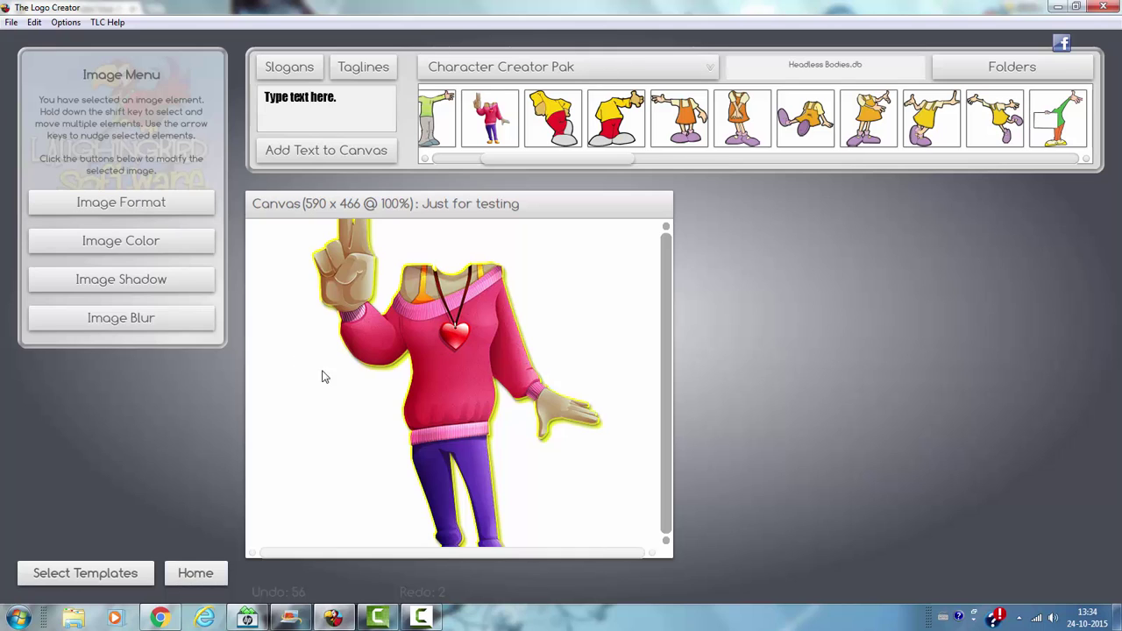
pyautogui.click(81, 203)
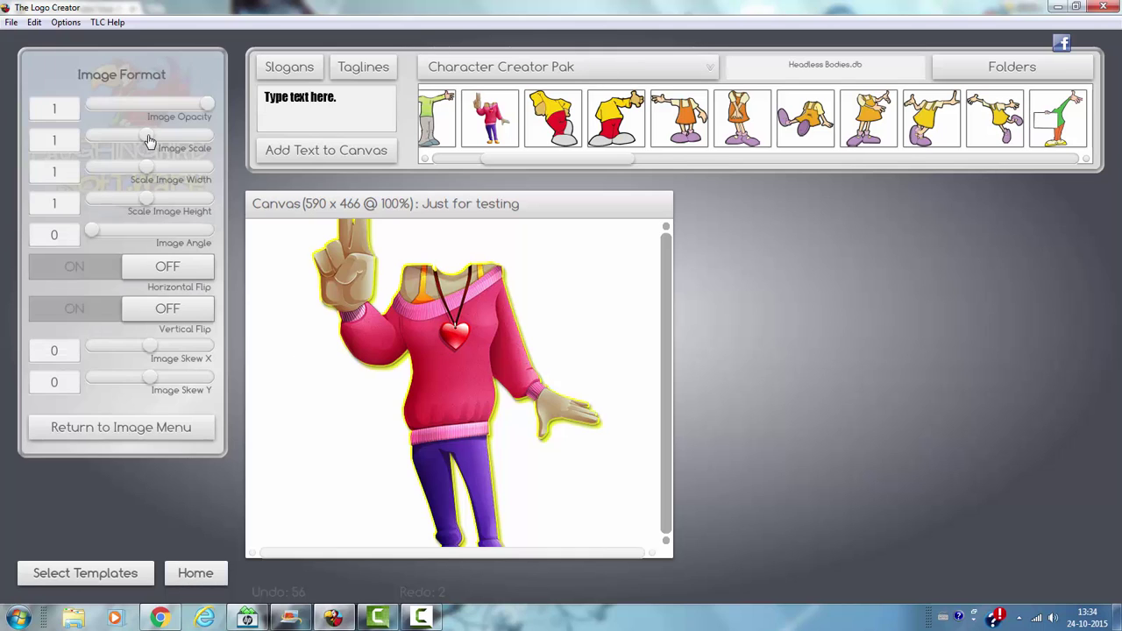
pyautogui.moveTo(147, 140); pyautogui.dragTo(129, 143)
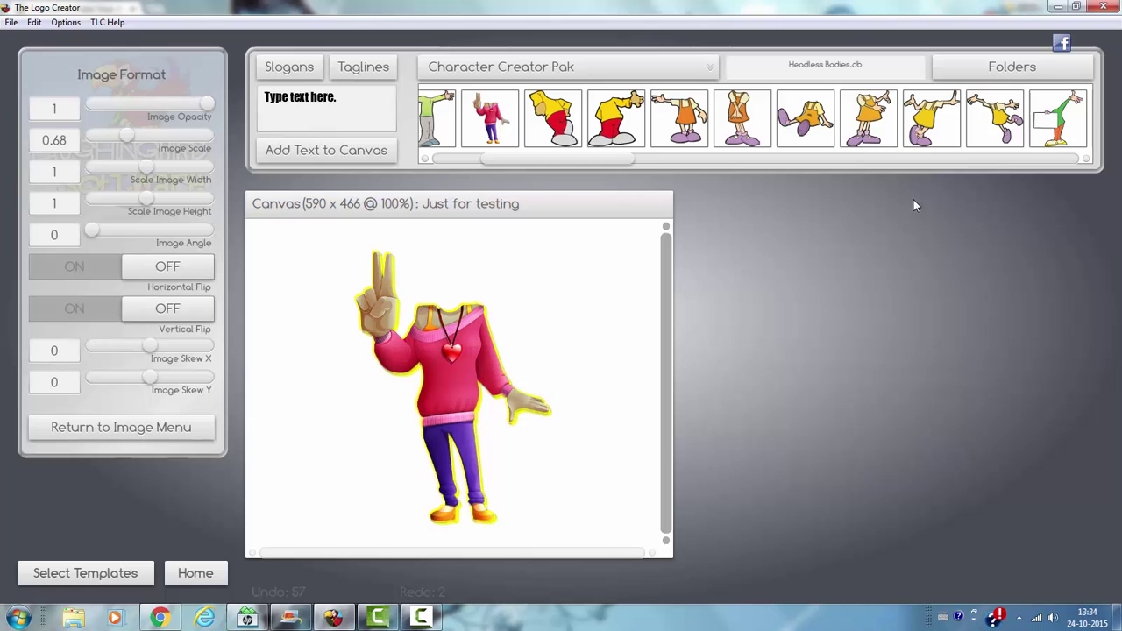
pyautogui.click(1038, 73)
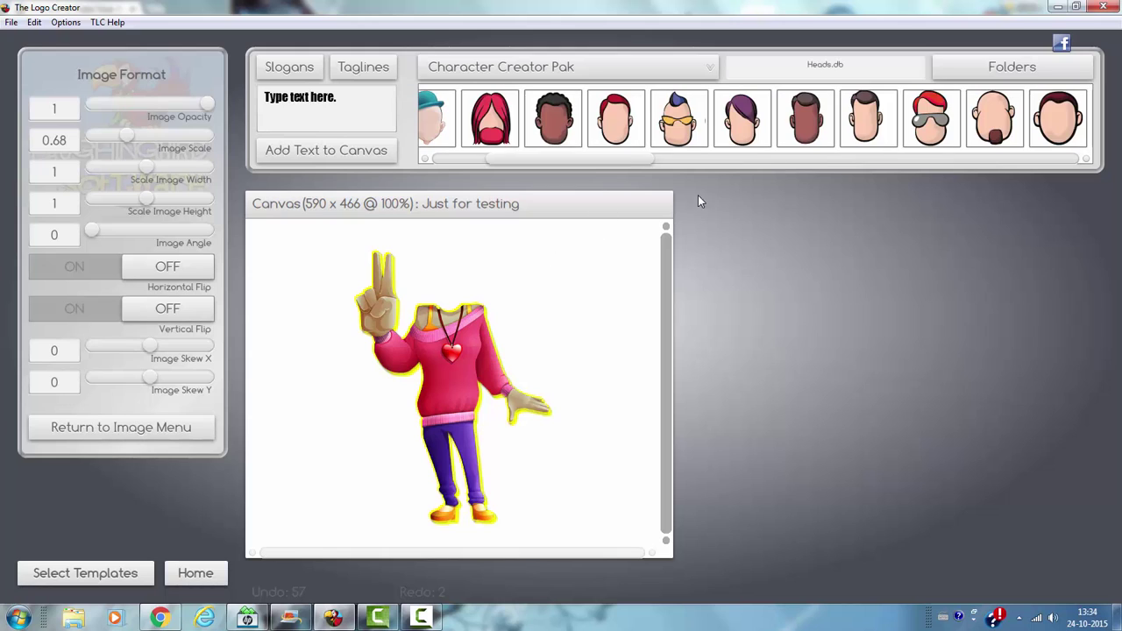
# - Drag the faceless brown-haired head over the pink-sweater body and lower the body slightly
pyautogui.moveTo(559, 165); pyautogui.dragTo(793, 175)
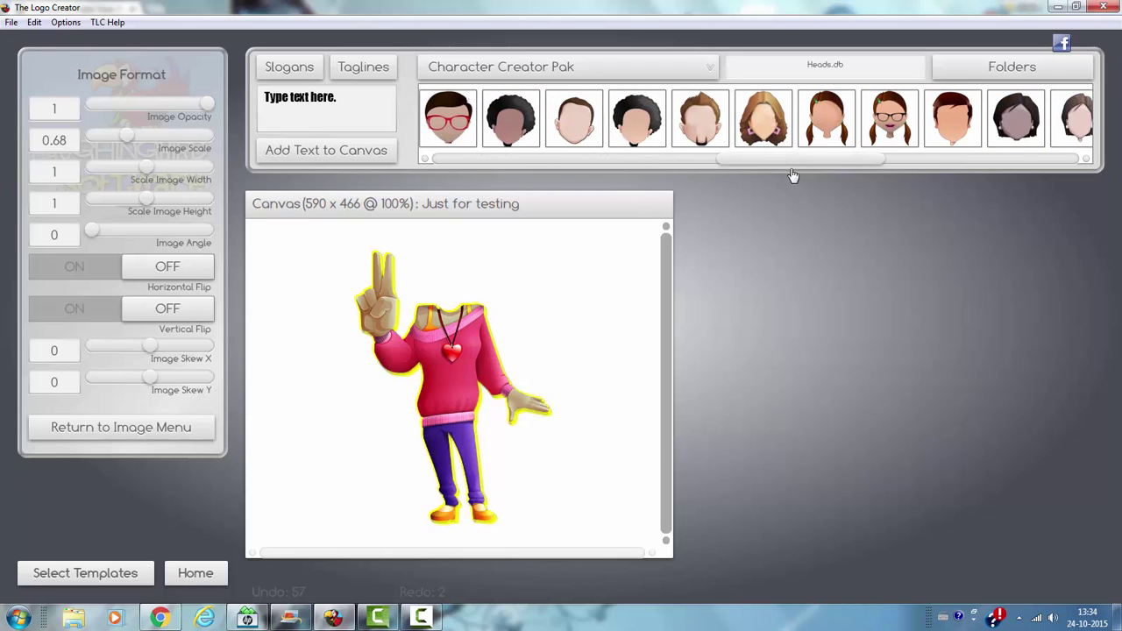
pyautogui.moveTo(776, 118); pyautogui.dragTo(459, 272)
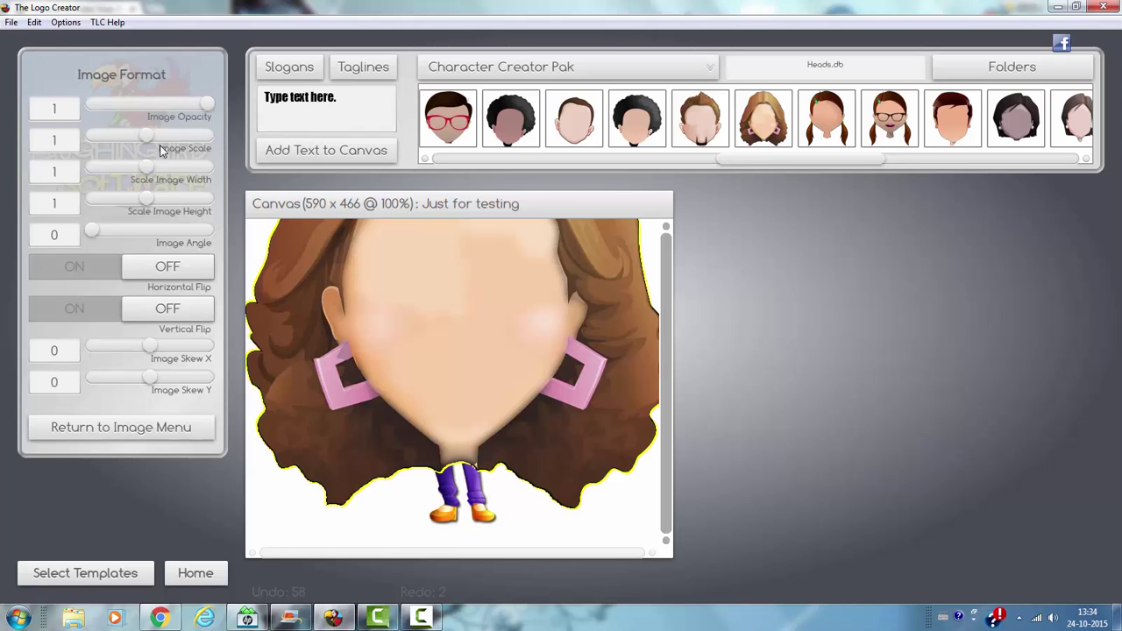
pyautogui.moveTo(146, 138); pyautogui.dragTo(103, 146)
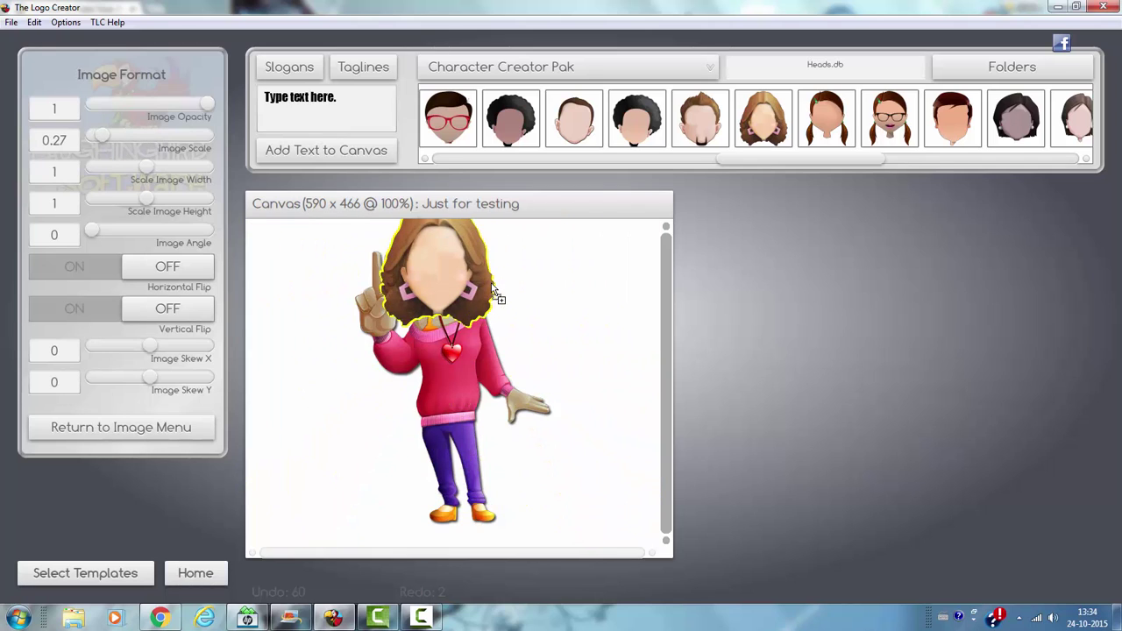
pyautogui.moveTo(466, 287); pyautogui.dragTo(481, 284)
pyautogui.moveTo(467, 419); pyautogui.dragTo(467, 427)
# - Shrink the head to 0.23 scale and nudge it down onto the neck
pyautogui.moveTo(473, 301); pyautogui.dragTo(474, 309)
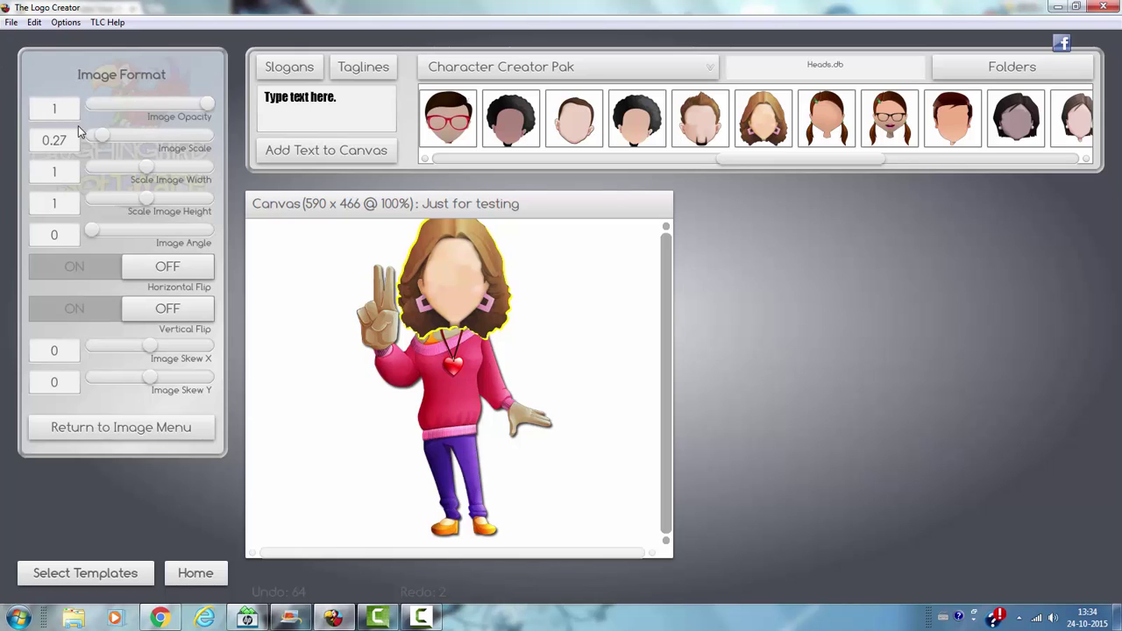
pyautogui.moveTo(99, 140); pyautogui.dragTo(93, 142)
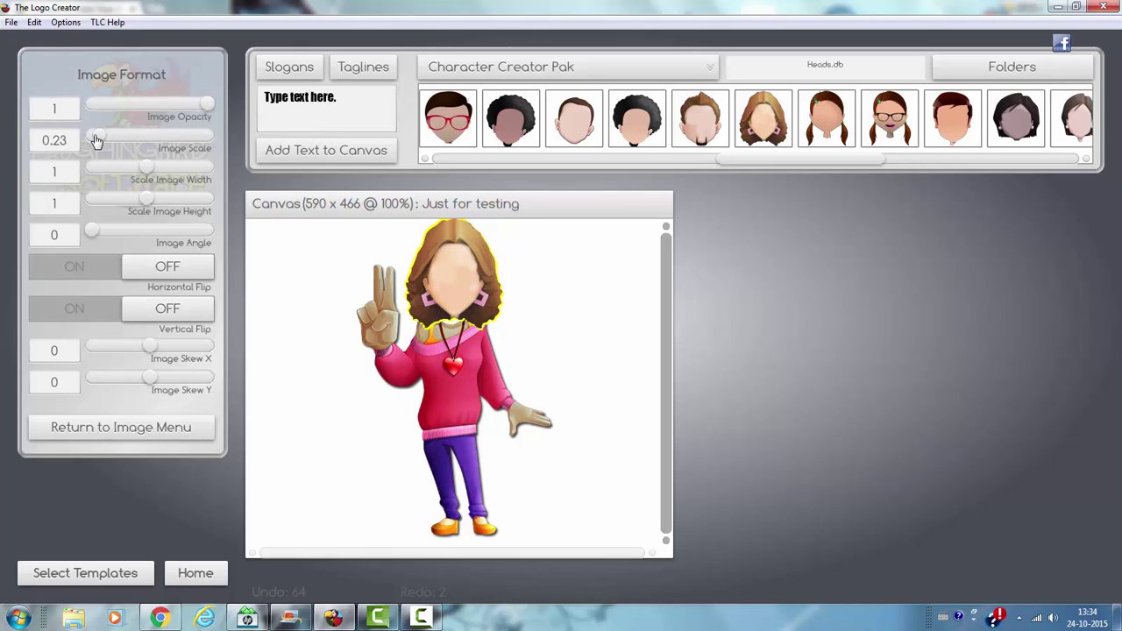
pyautogui.moveTo(481, 286); pyautogui.dragTo(481, 289)
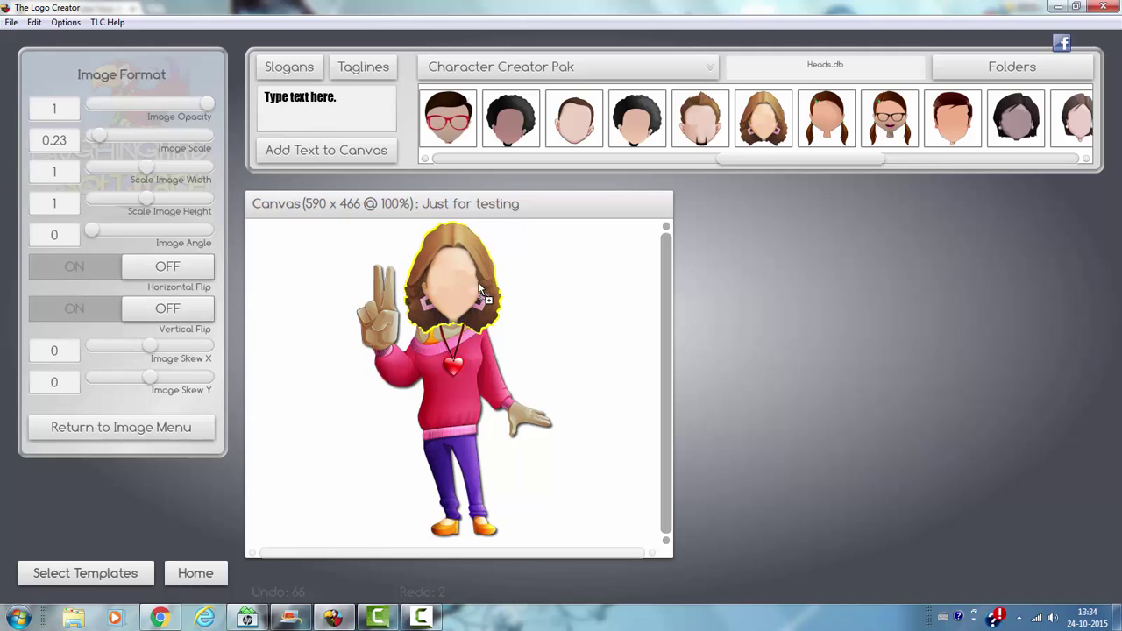
pyautogui.click(578, 314)
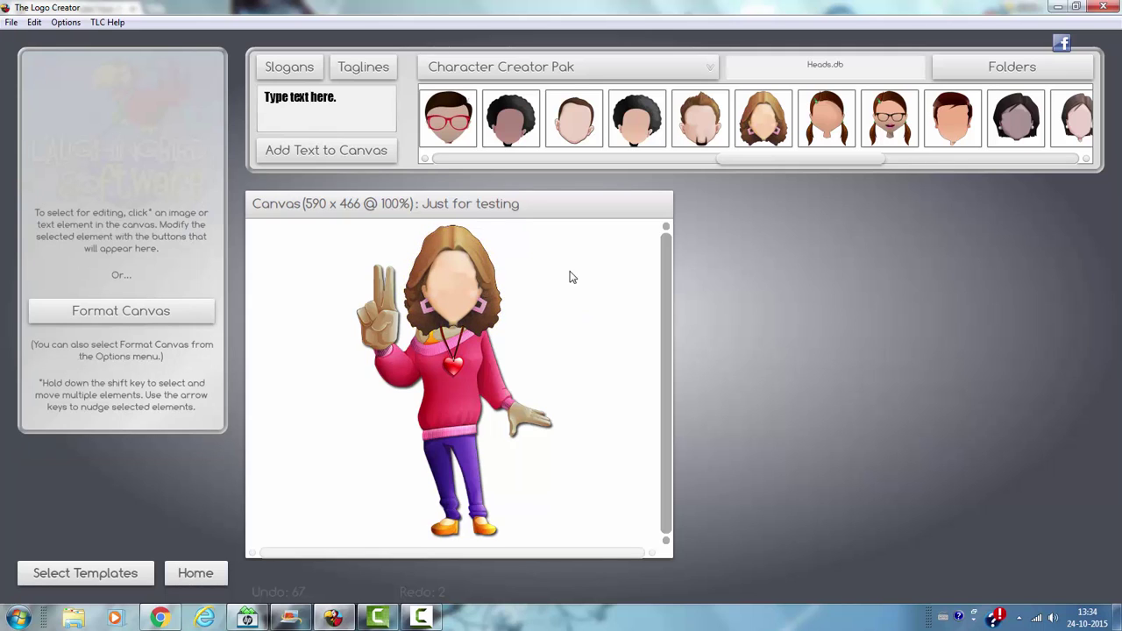
pyautogui.click(445, 280)
# - Apply a grey Colorize tint to the head at 0.5 opacity in Hue mode
pyautogui.click(174, 427)
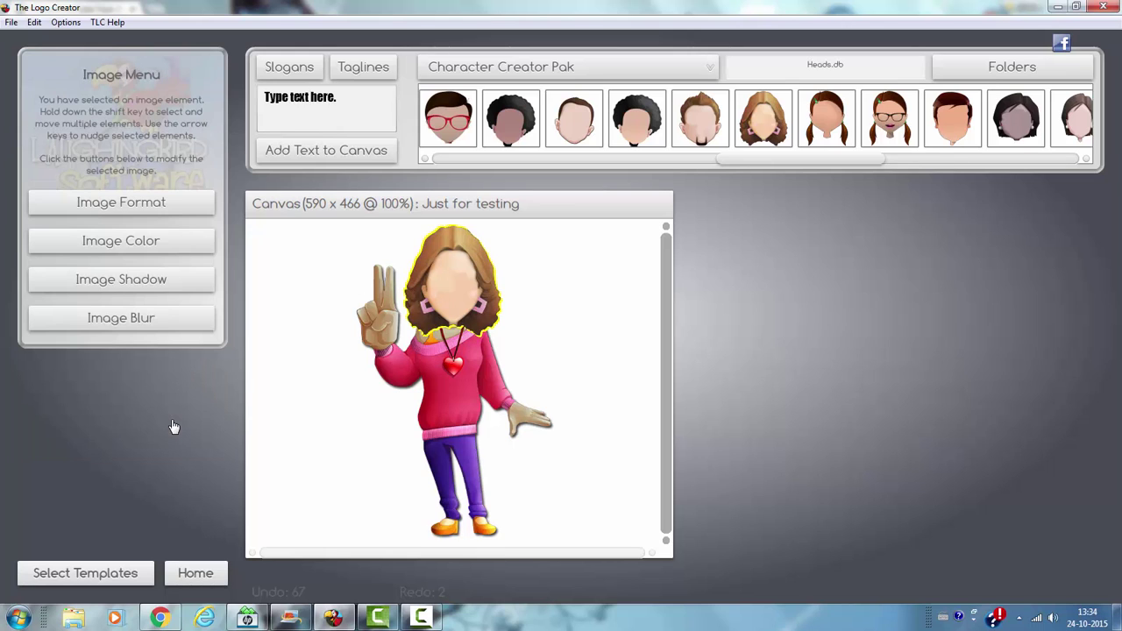
pyautogui.click(156, 240)
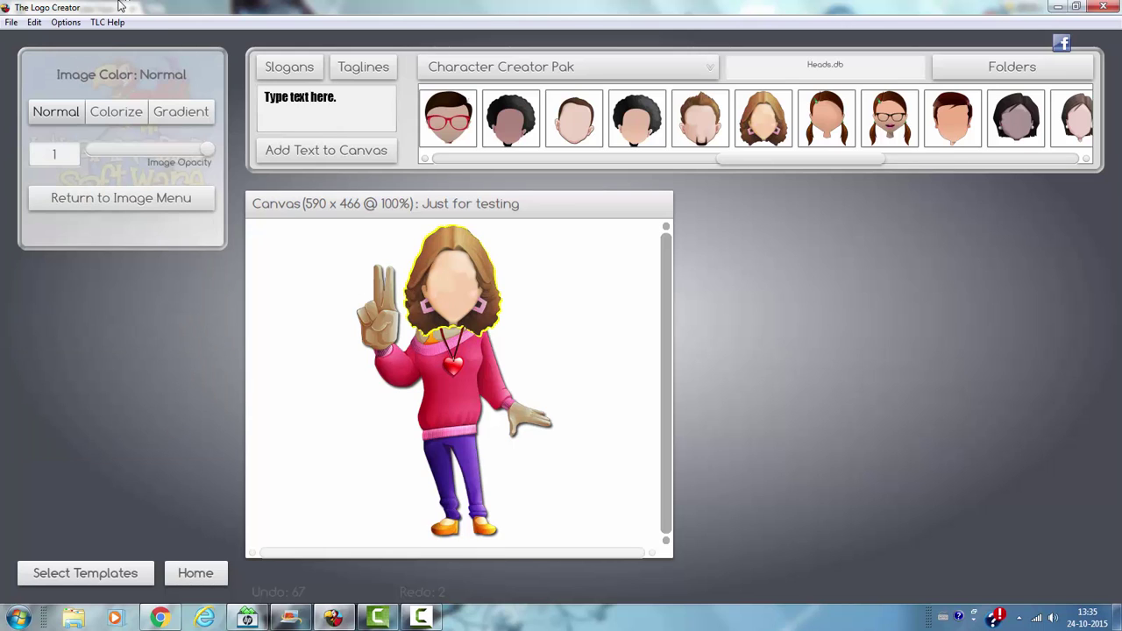
pyautogui.click(116, 111)
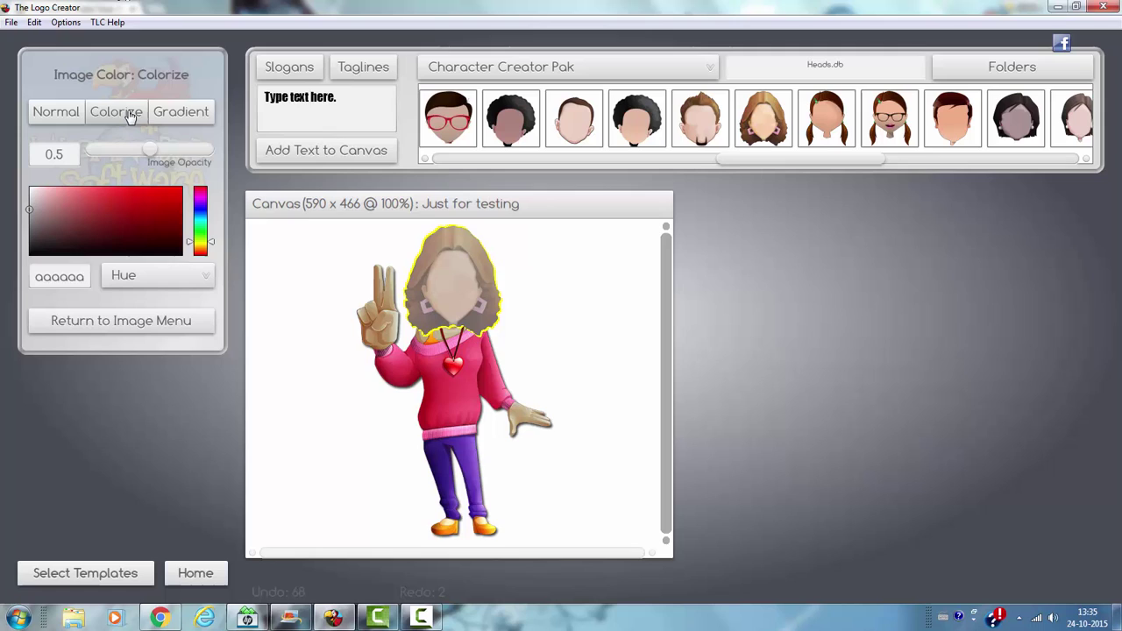
pyautogui.click(588, 398)
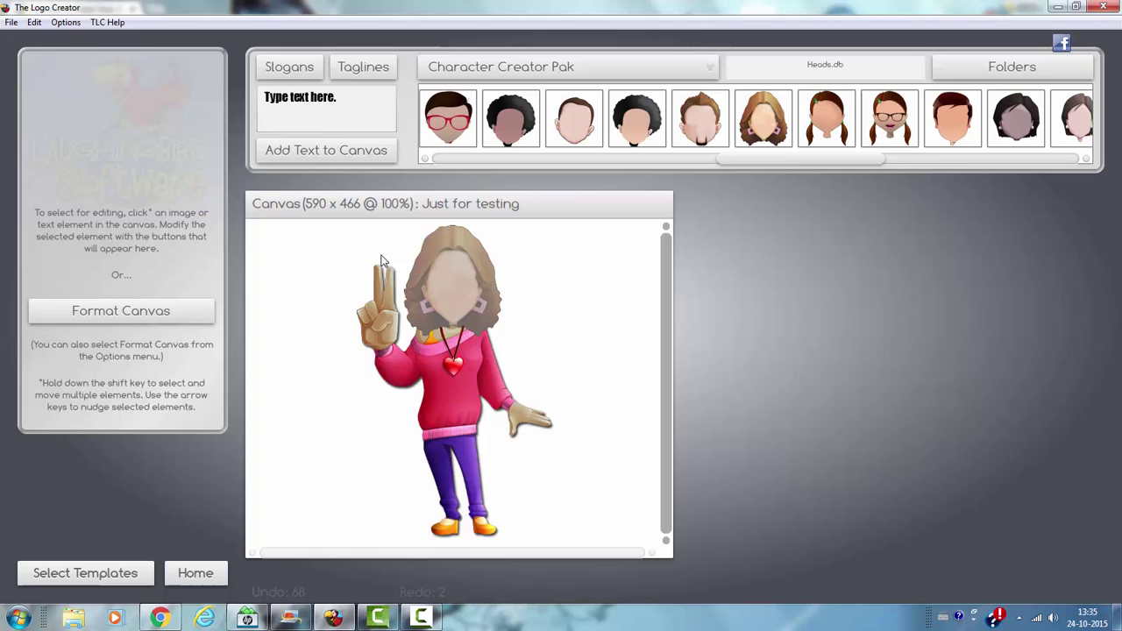
pyautogui.click(473, 302)
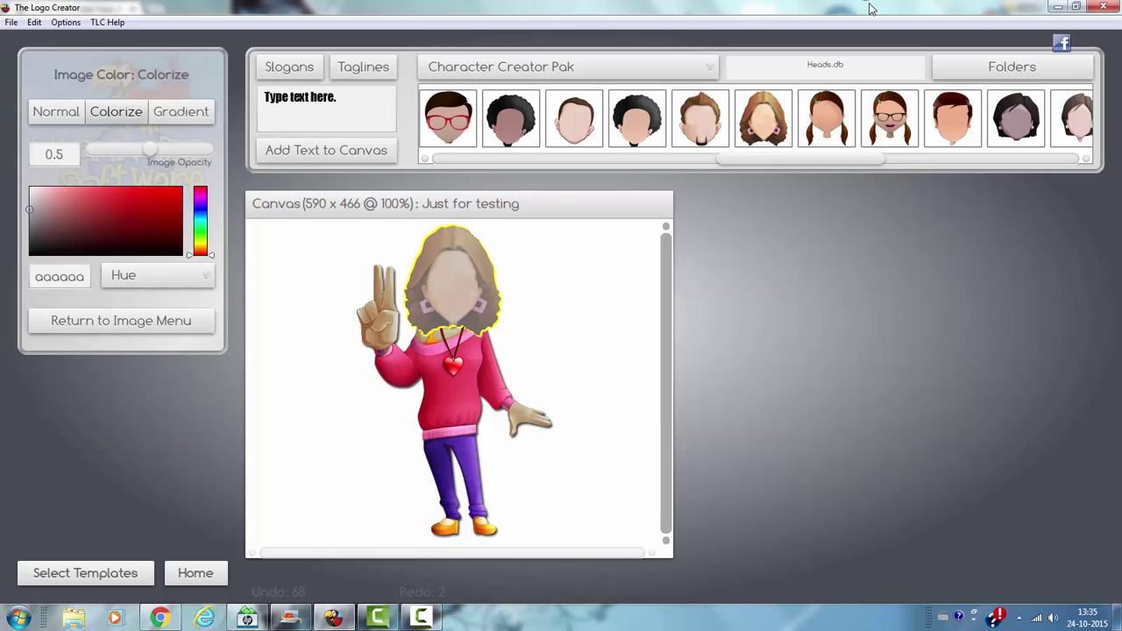
# - Add a half-closed-eyes smirking face from Girl Faces.db to the head, scaled to fit
pyautogui.click(1041, 63)
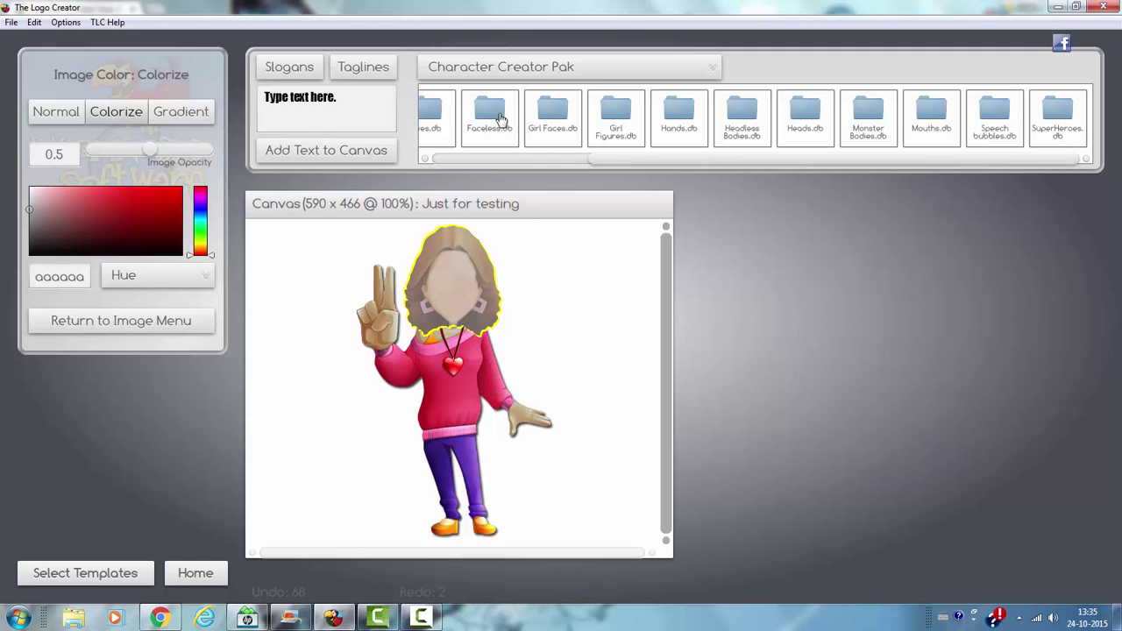
pyautogui.click(551, 118)
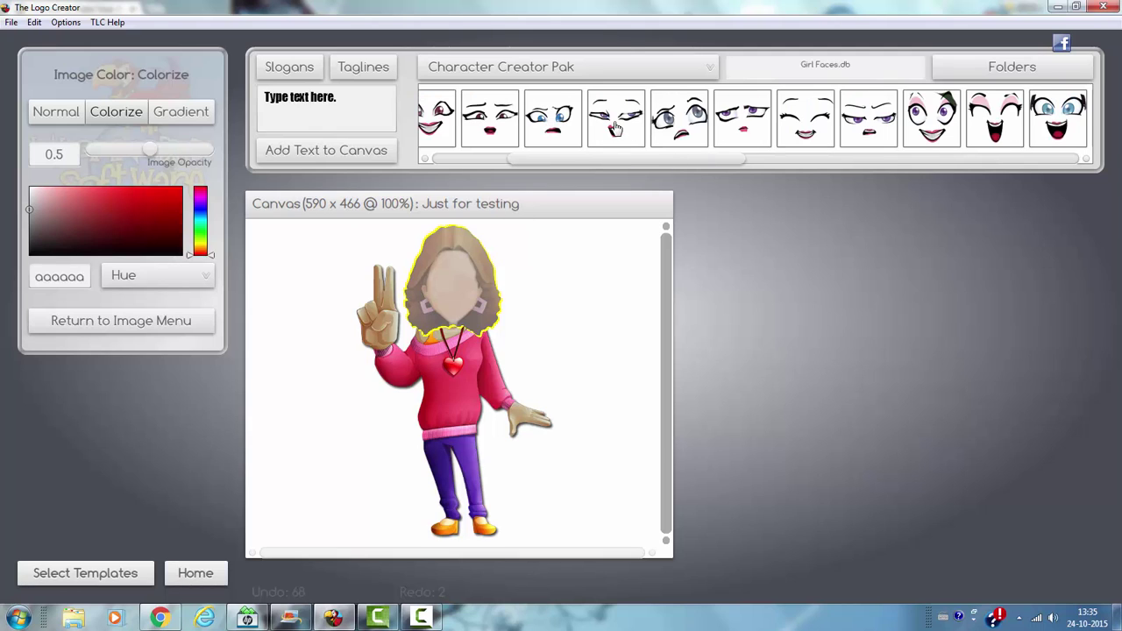
pyautogui.moveTo(616, 127); pyautogui.dragTo(475, 299)
pyautogui.click(149, 198)
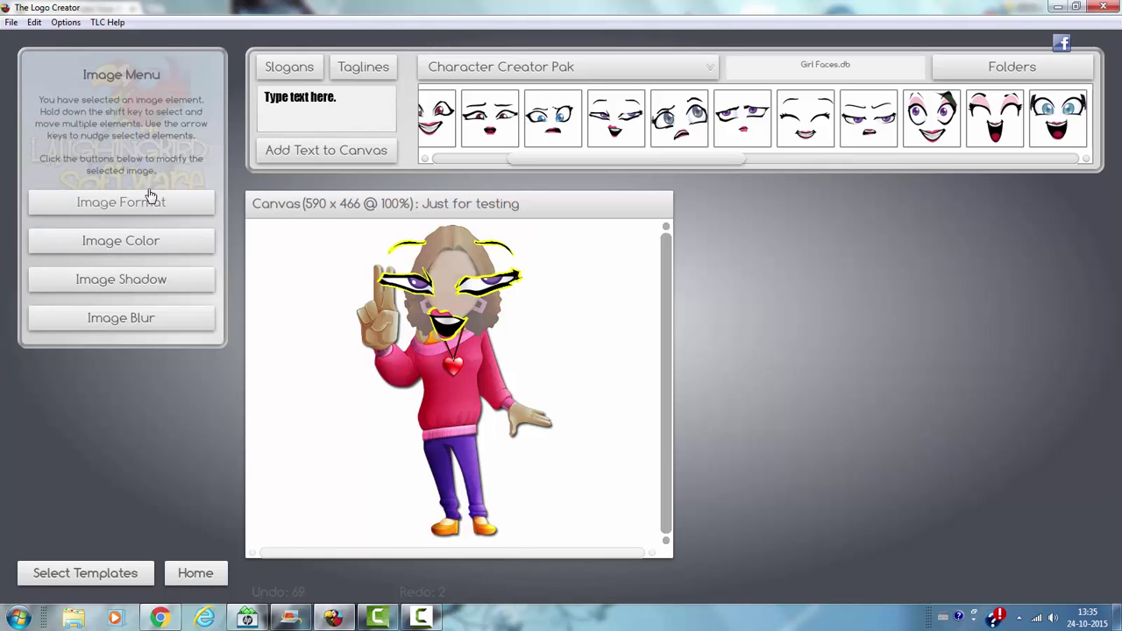
pyautogui.click(160, 200)
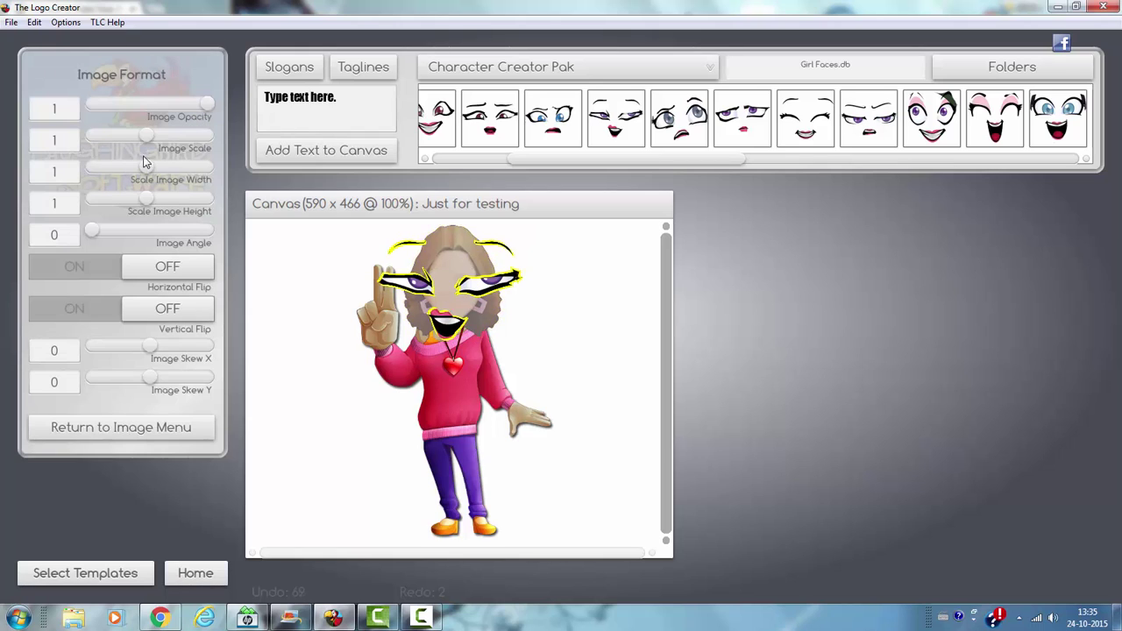
pyautogui.moveTo(144, 139); pyautogui.dragTo(112, 134)
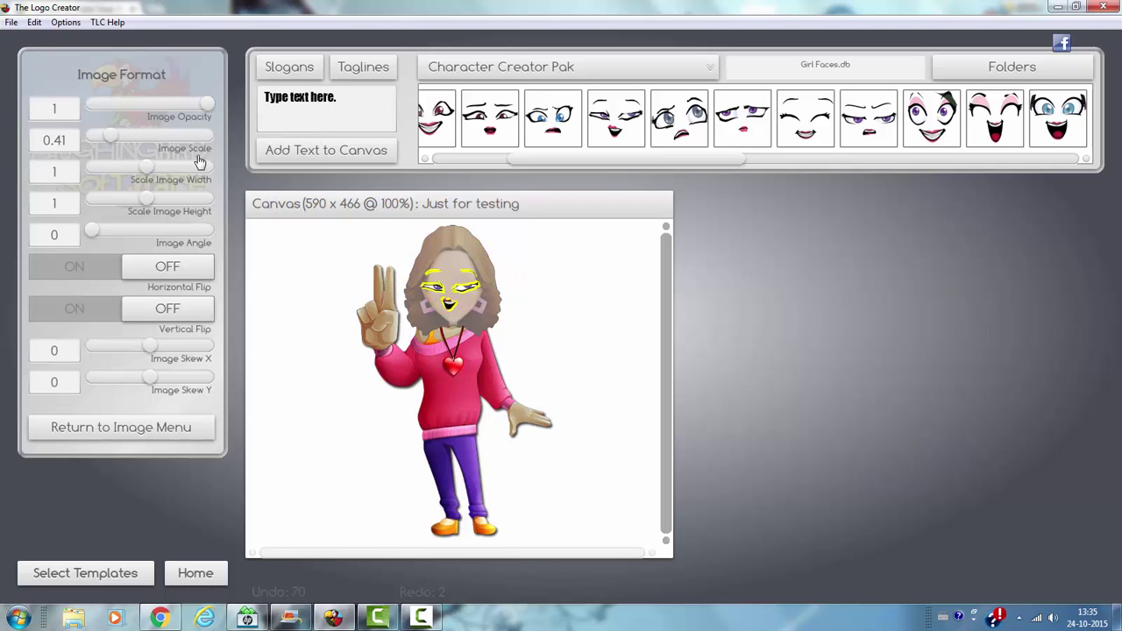
pyautogui.moveTo(103, 140); pyautogui.dragTo(103, 141)
pyautogui.click(536, 262)
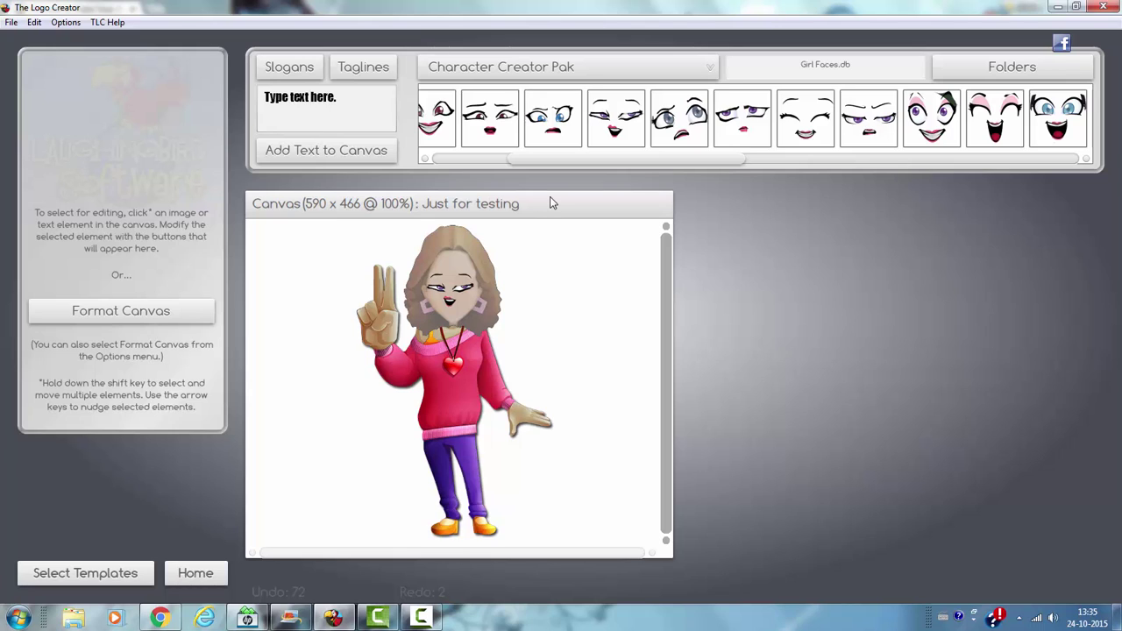
pyautogui.click(460, 297)
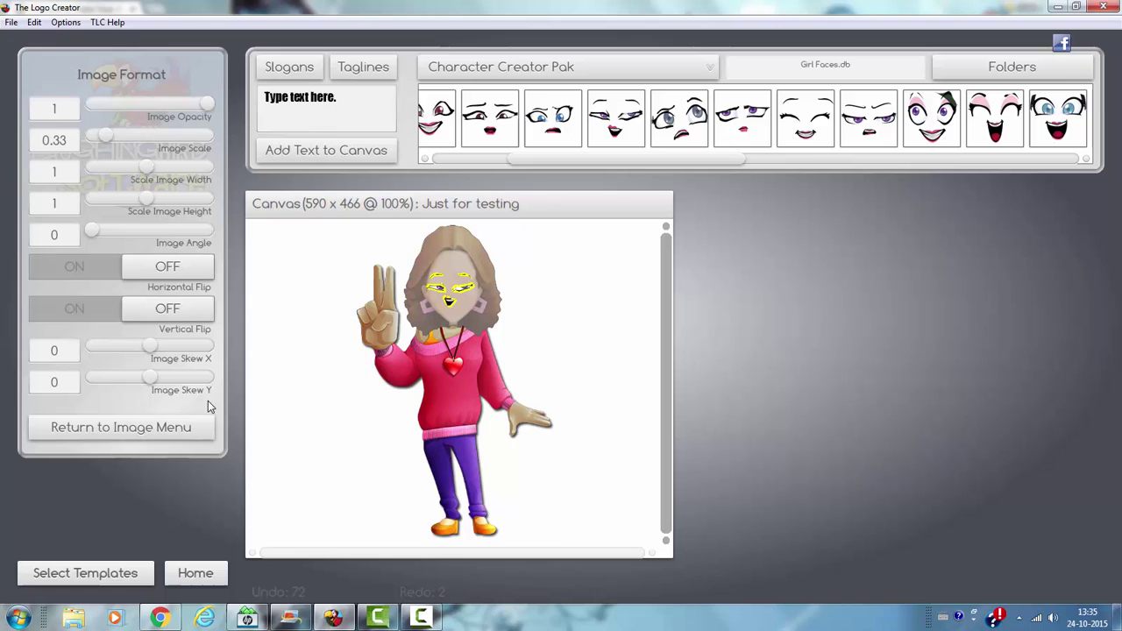
# - Set the hair image's opacity to 0.27
pyautogui.click(463, 242)
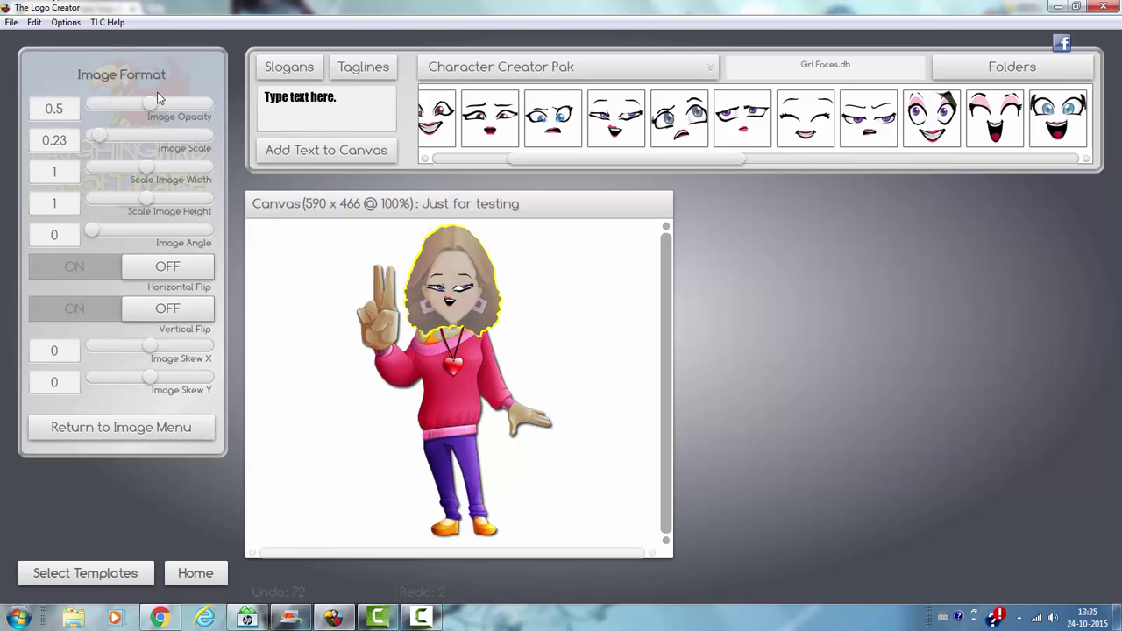
pyautogui.moveTo(157, 113); pyautogui.dragTo(126, 120)
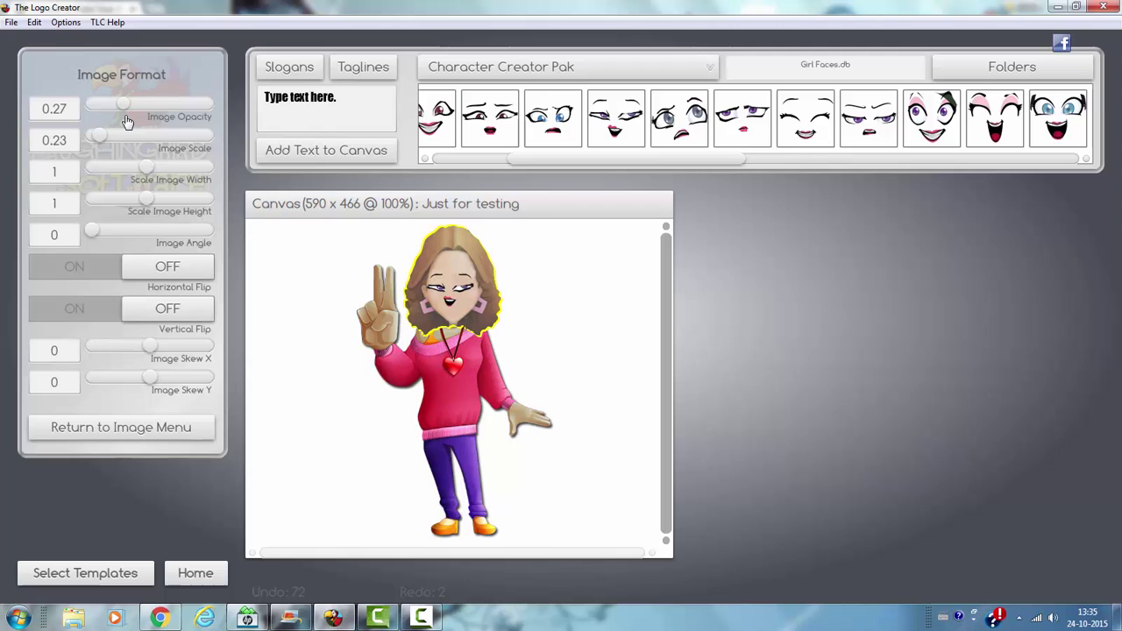
pyautogui.click(567, 295)
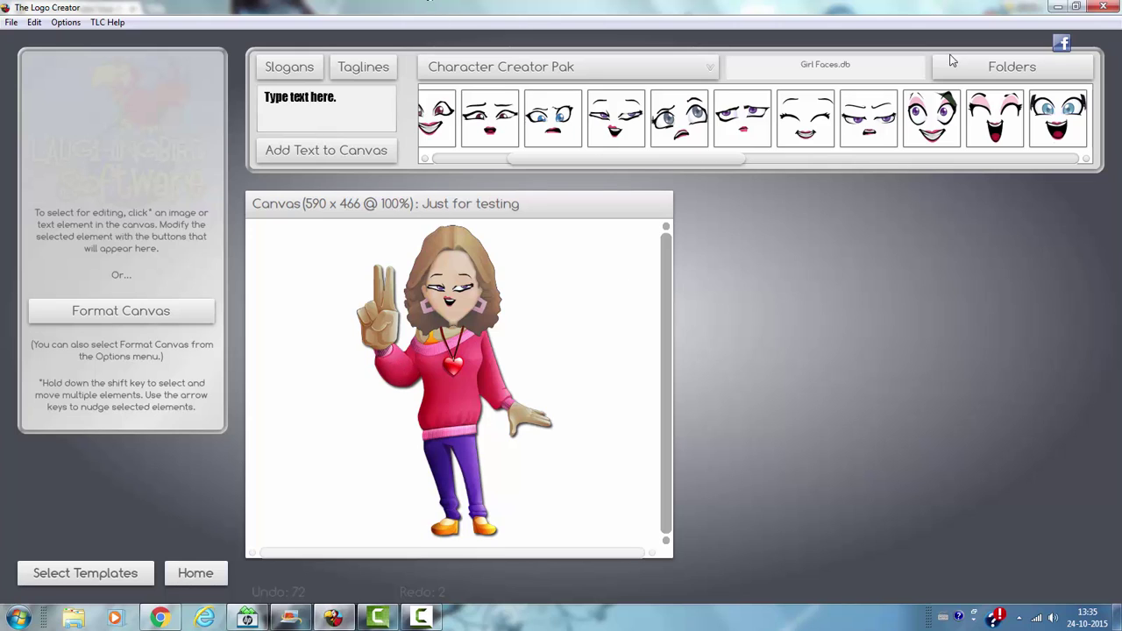
# - Open Mouths.db and delete the girl face features from the head
pyautogui.click(986, 68)
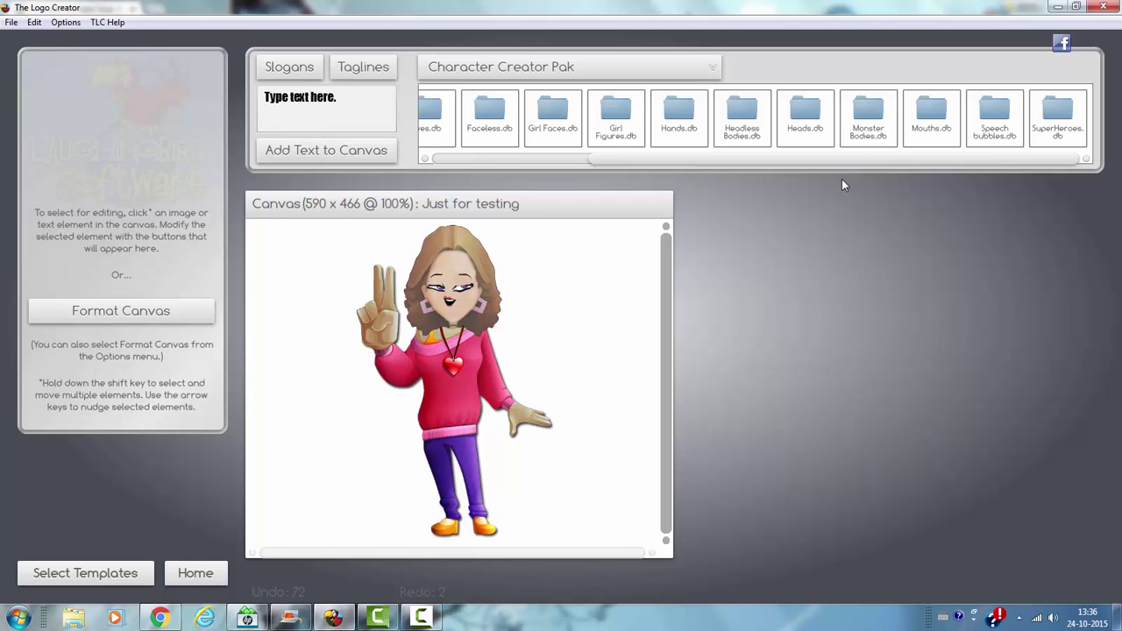
pyautogui.click(937, 119)
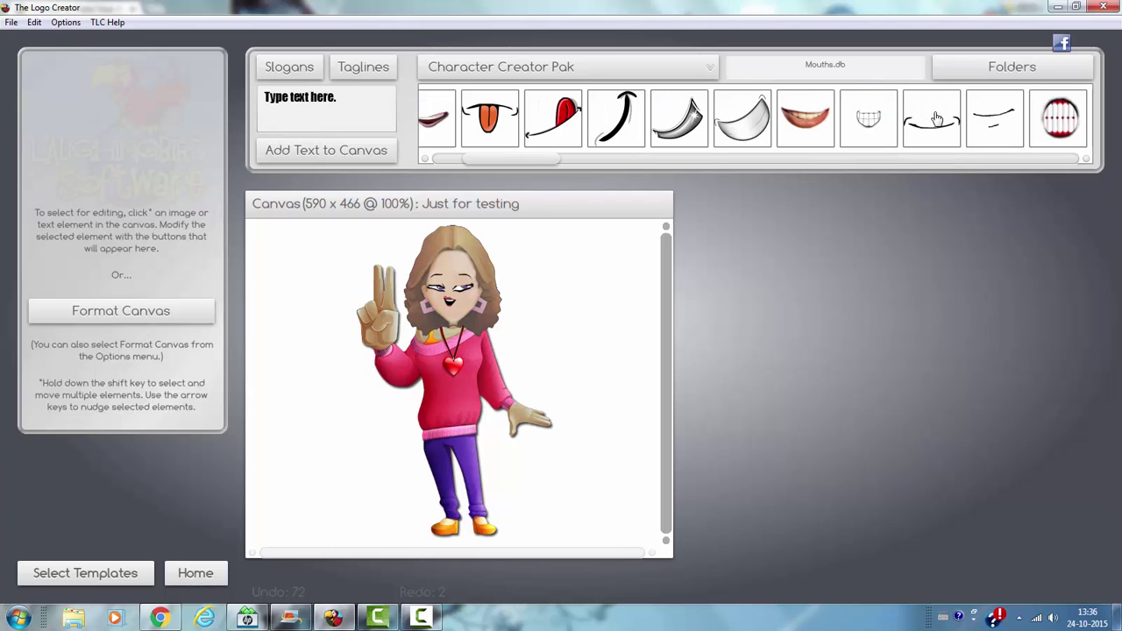
pyautogui.click(456, 288)
pyautogui.click(449, 307)
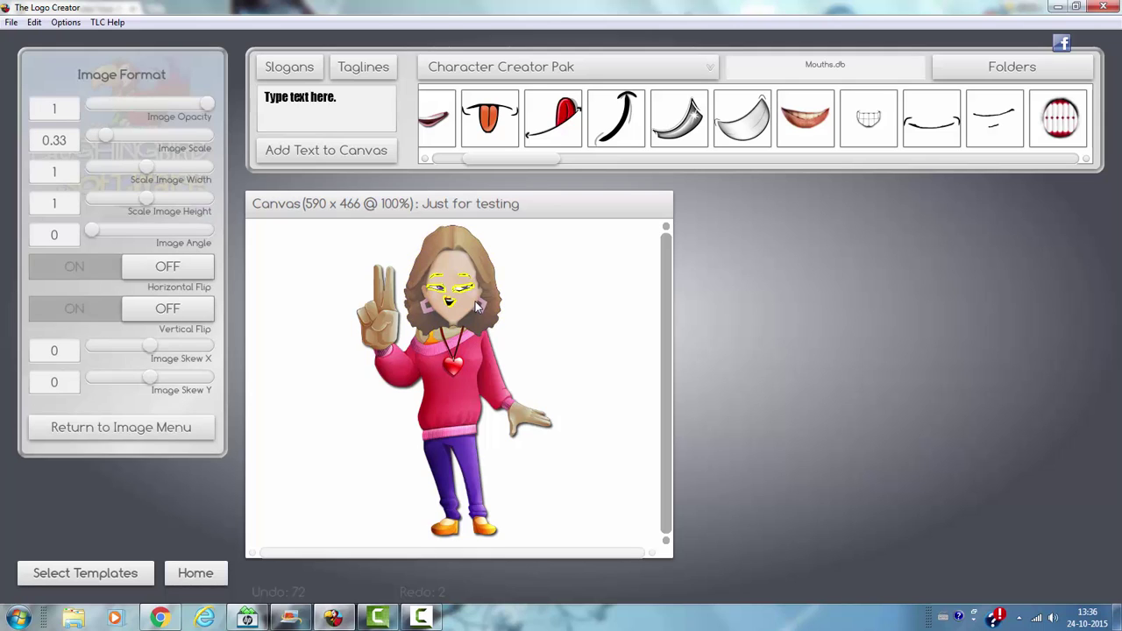
pyautogui.press('Delete')
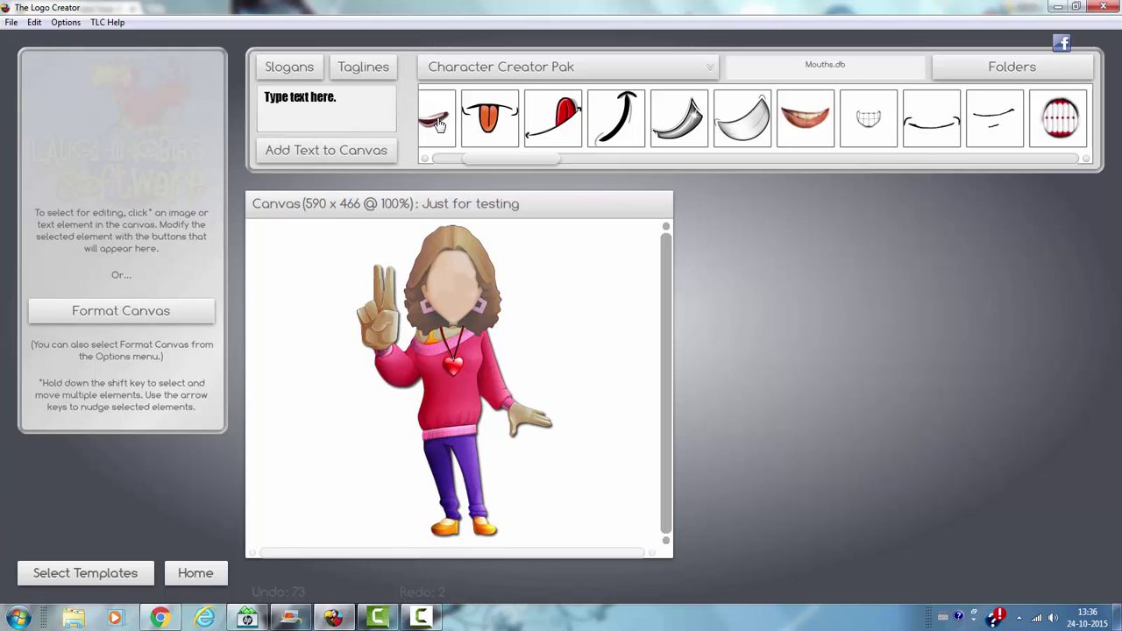
# - Place the first wide grinning mouth on the face at 0.43 scale, slightly lower
pyautogui.moveTo(436, 123); pyautogui.dragTo(463, 305)
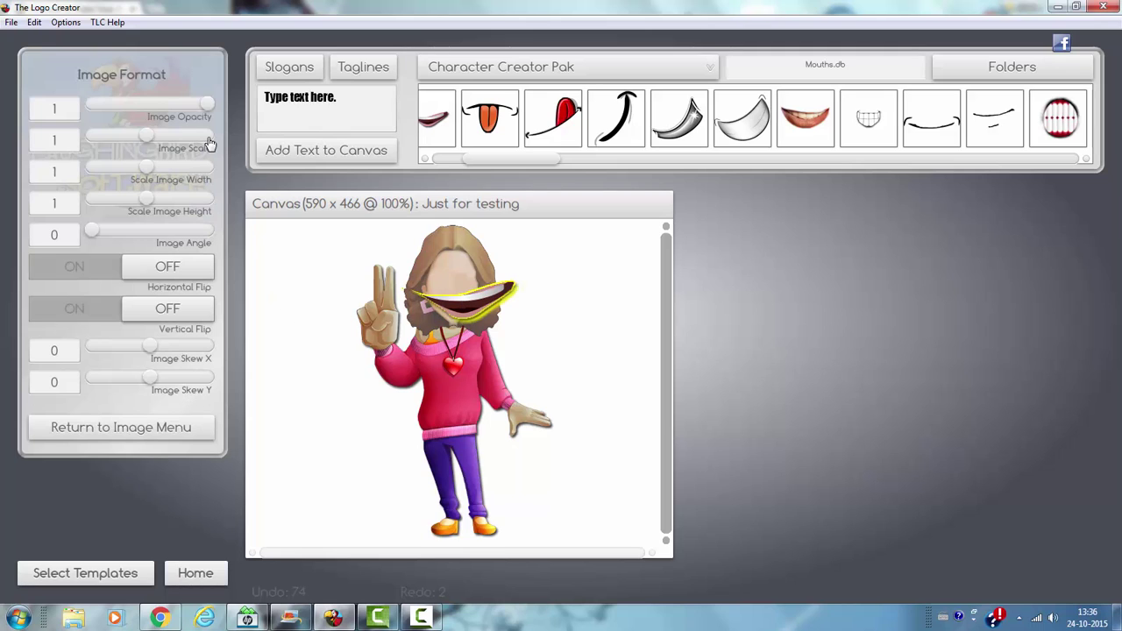
pyautogui.moveTo(153, 140); pyautogui.dragTo(114, 140)
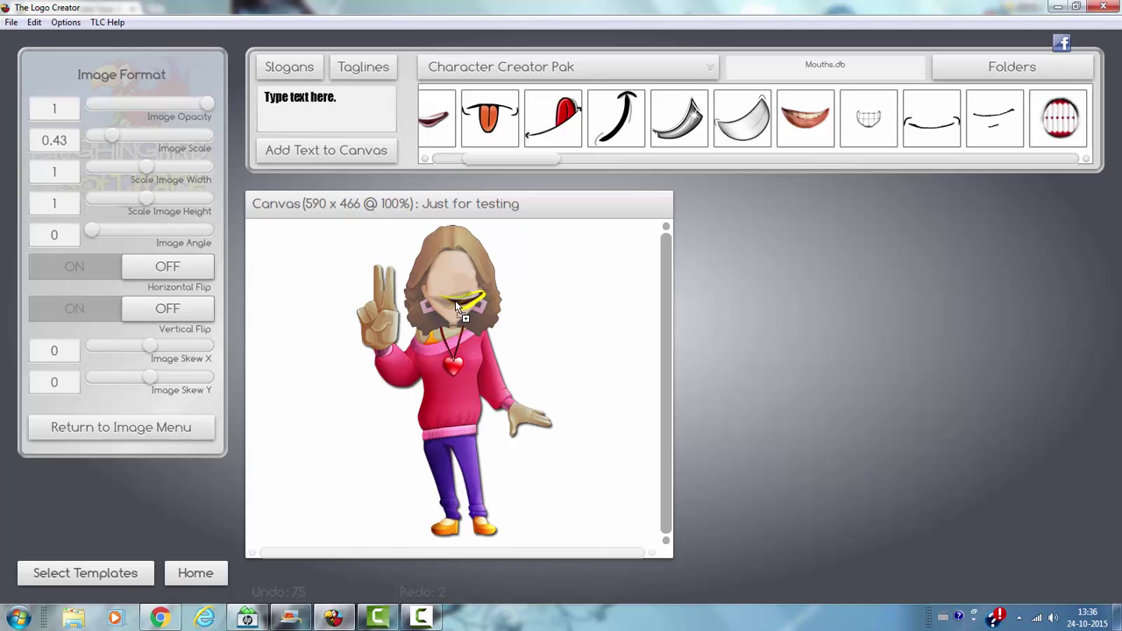
pyautogui.moveTo(456, 306); pyautogui.dragTo(460, 310)
pyautogui.click(587, 306)
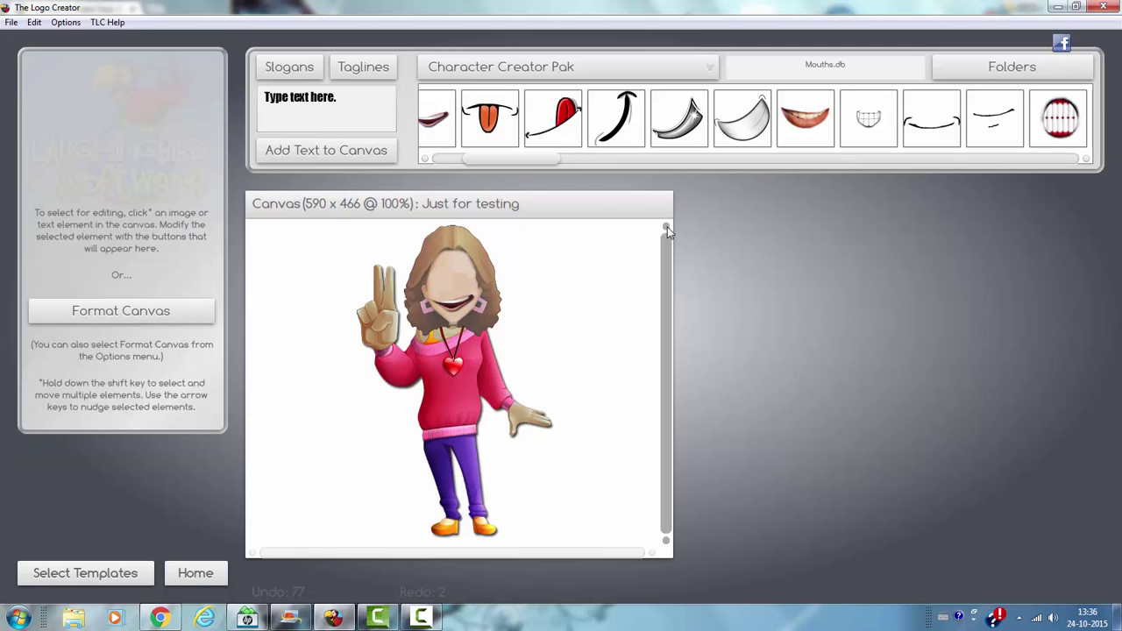
pyautogui.click(983, 70)
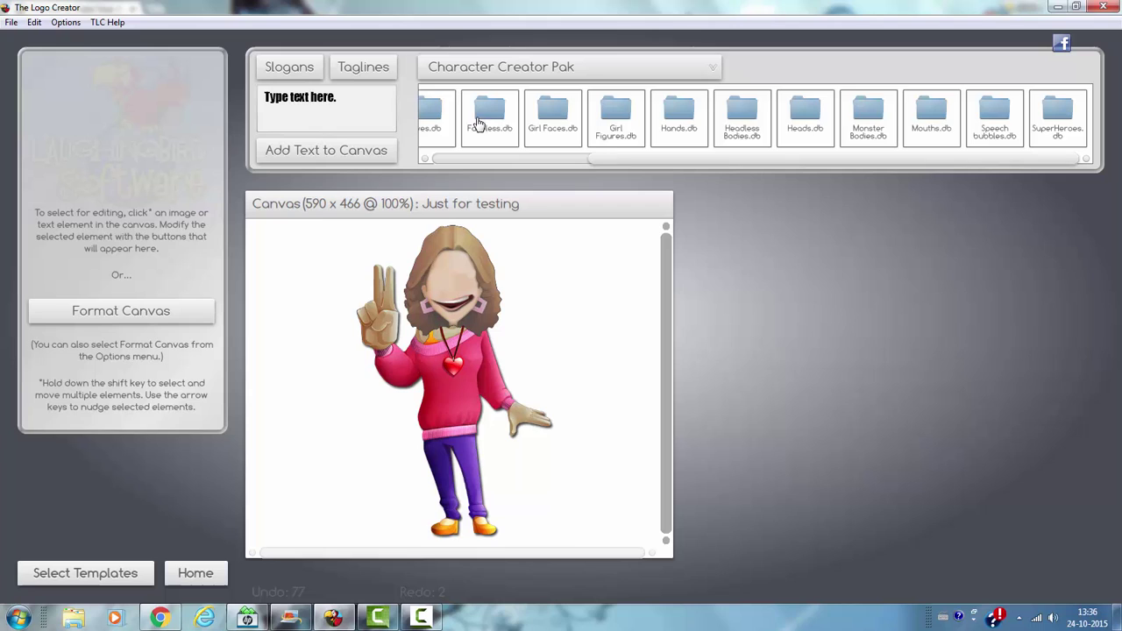
# - Place a purple-eyed face from Girl Faces.db on the head, scaled to 0.32
pyautogui.click(546, 119)
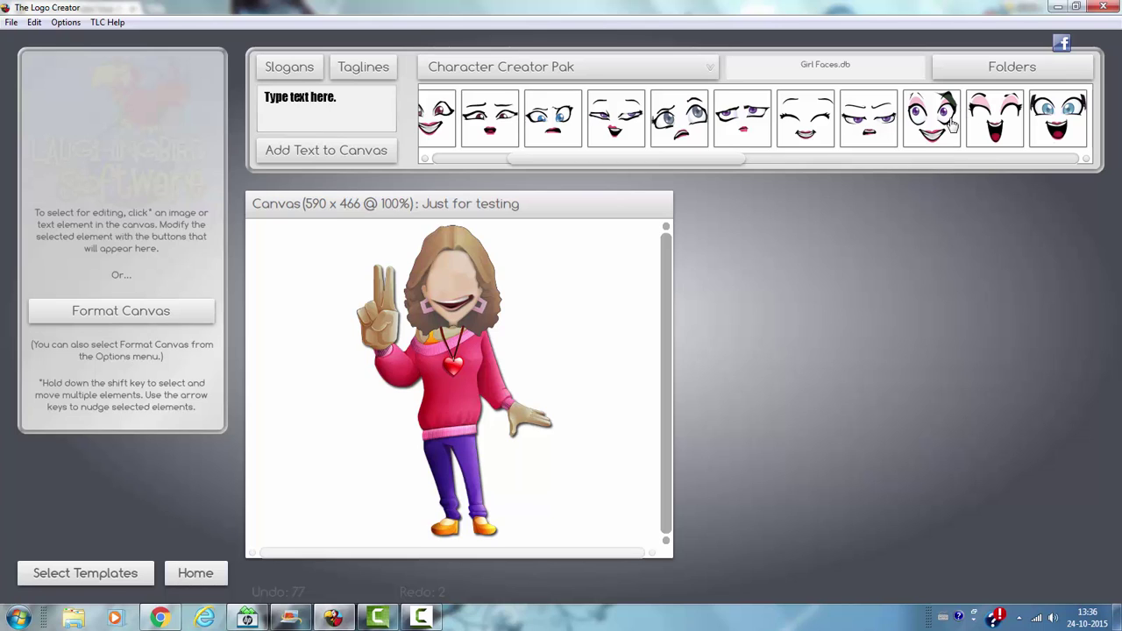
pyautogui.moveTo(951, 123); pyautogui.dragTo(458, 286)
pyautogui.moveTo(160, 143); pyautogui.dragTo(112, 139)
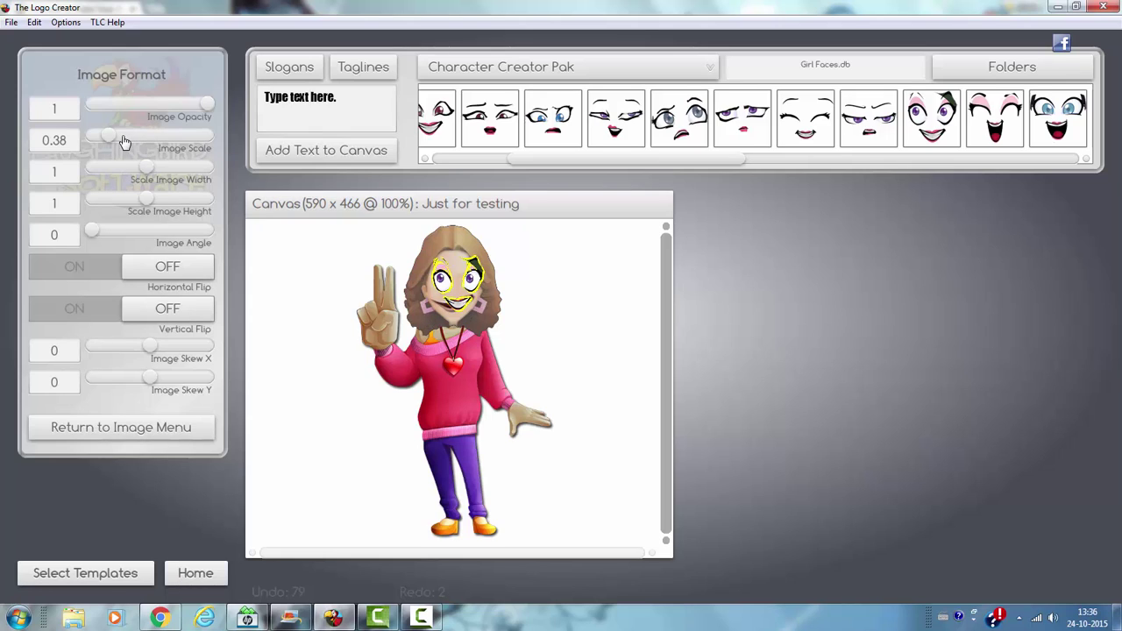
pyautogui.moveTo(106, 140); pyautogui.dragTo(112, 142)
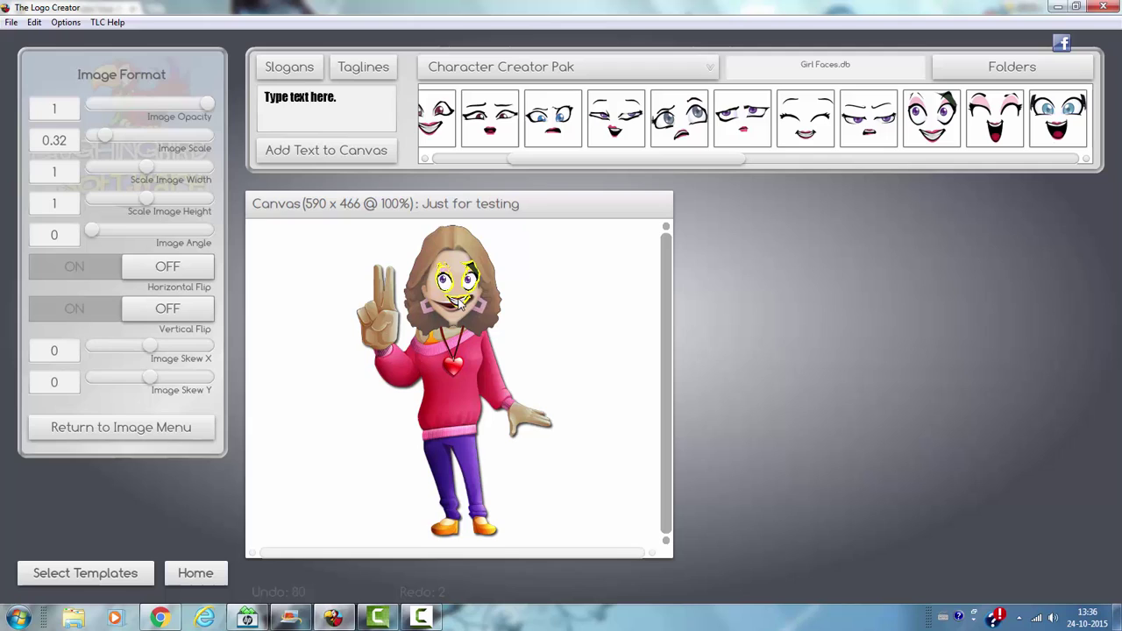
pyautogui.moveTo(463, 298)
pyautogui.mouseDown()
pyautogui.moveTo(457, 309)
pyautogui.moveTo(468, 301)
pyautogui.mouseUp()
# - Bring the new face to the front and reposition the eyes on the head
pyautogui.scroll(5, 467, 302)
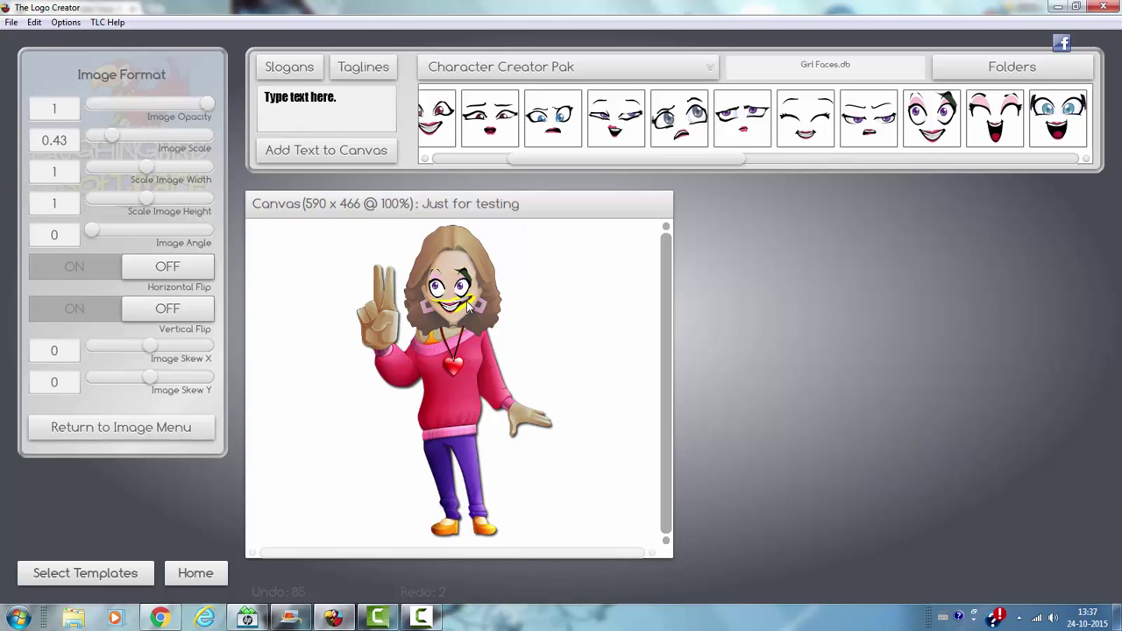
pyautogui.click(67, 23)
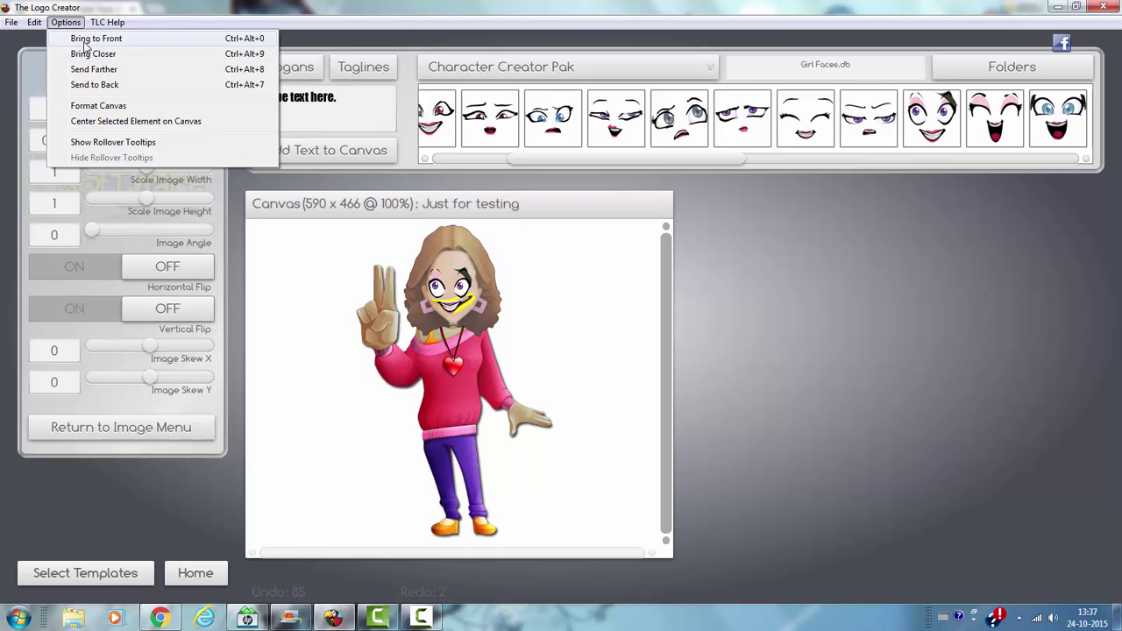
pyautogui.click(85, 41)
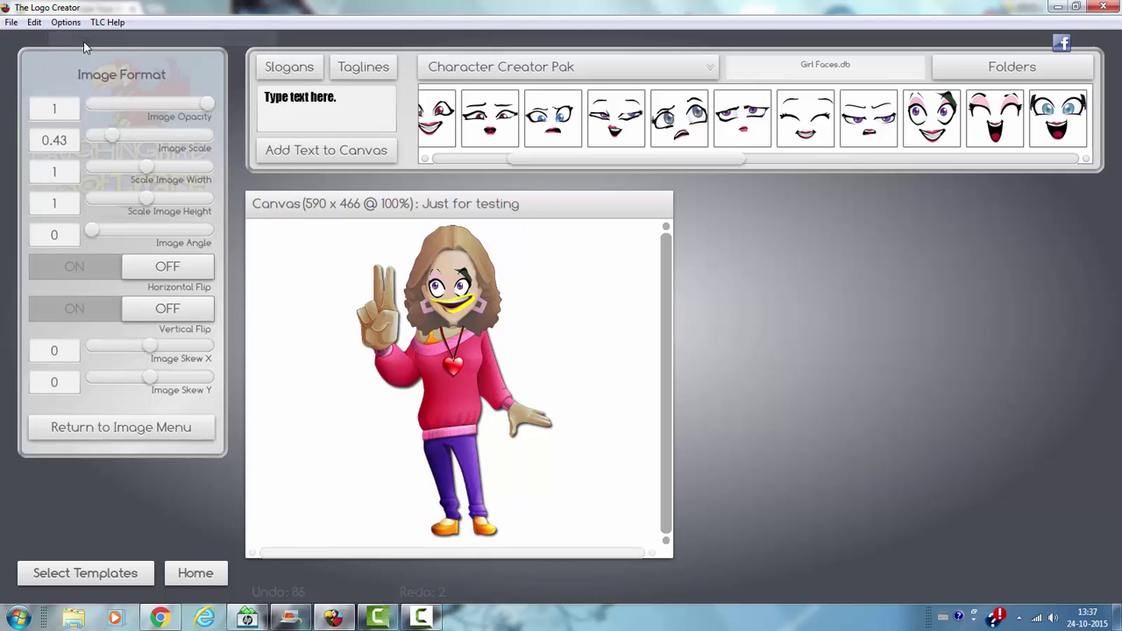
pyautogui.click(474, 289)
pyautogui.click(468, 288)
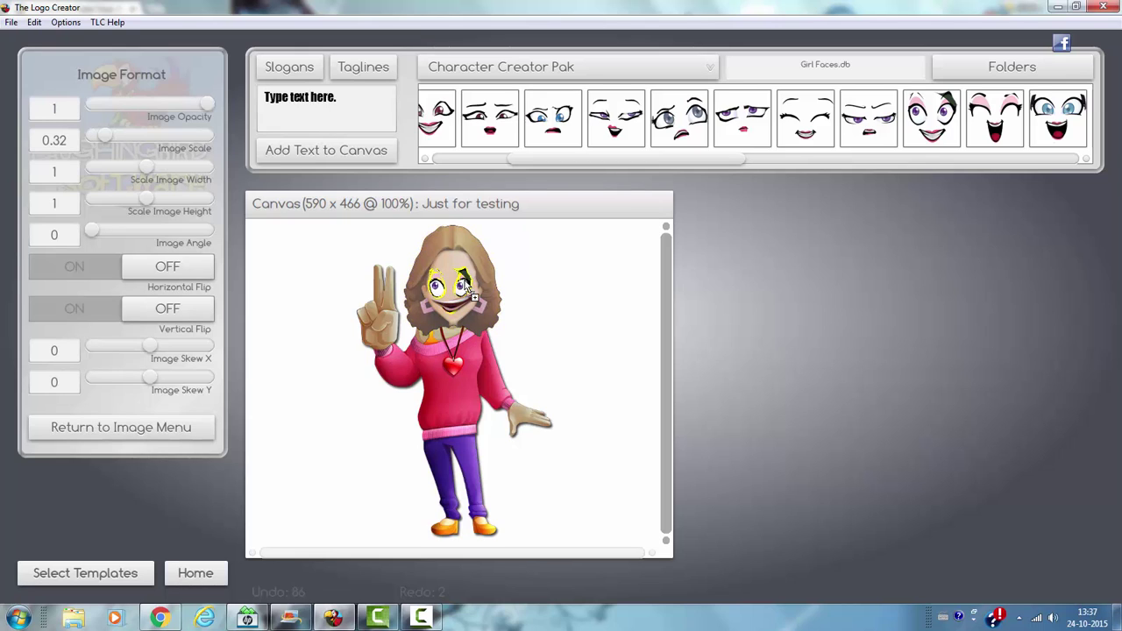
pyautogui.moveTo(464, 285); pyautogui.dragTo(469, 291)
pyautogui.click(530, 311)
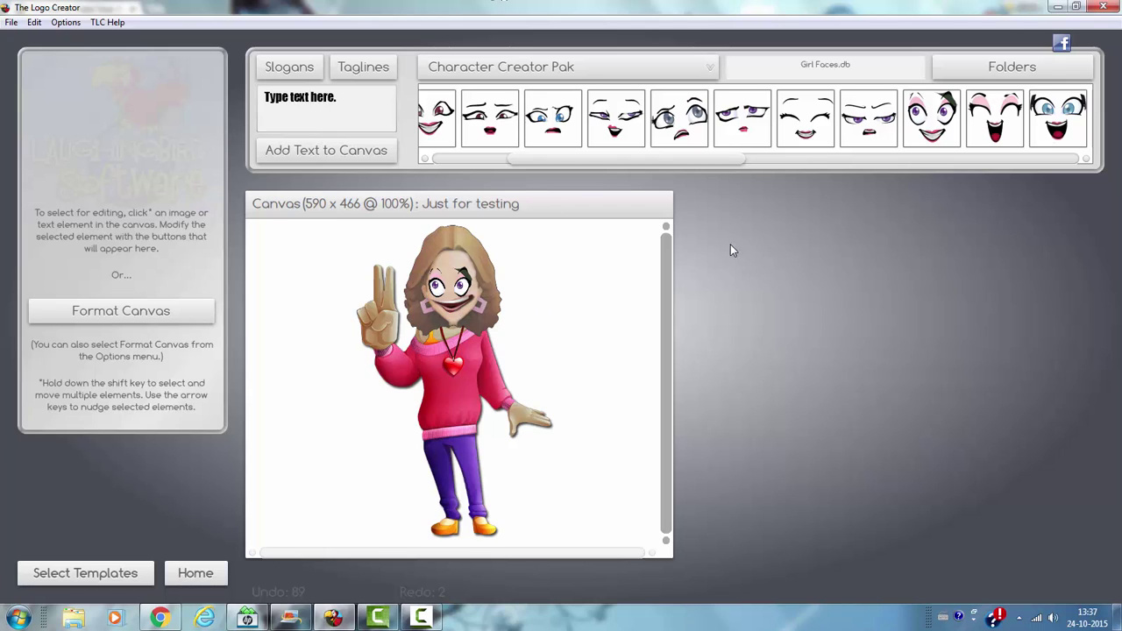
# - Open Monster Bodies.db and shift the girl's hair slightly to the right
pyautogui.click(1009, 68)
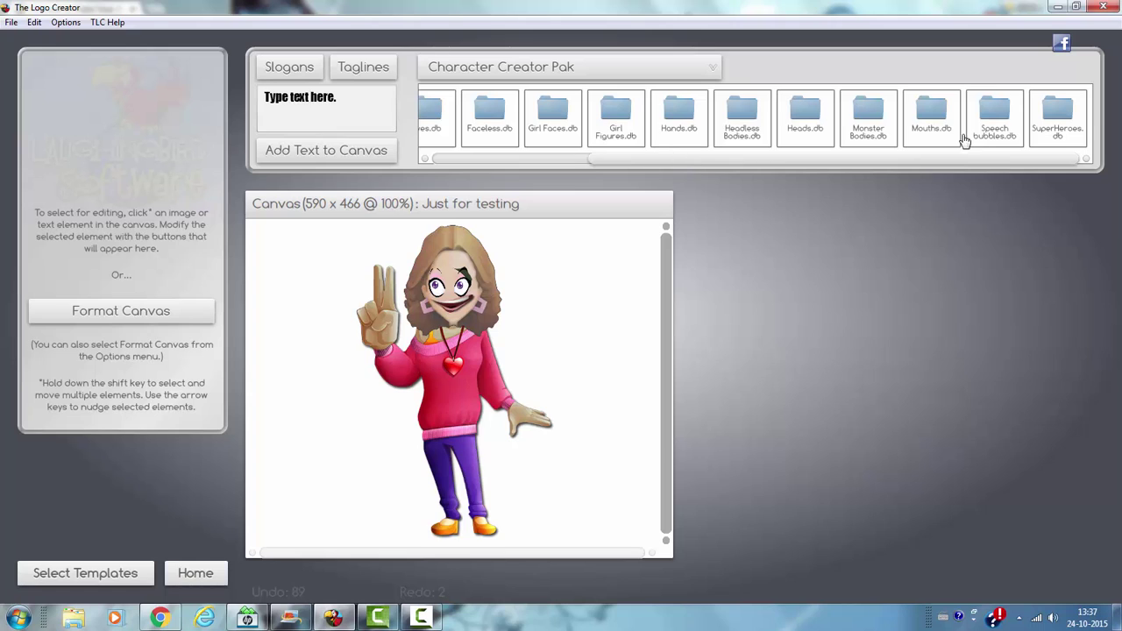
pyautogui.click(879, 129)
pyautogui.moveTo(428, 295); pyautogui.dragTo(449, 295)
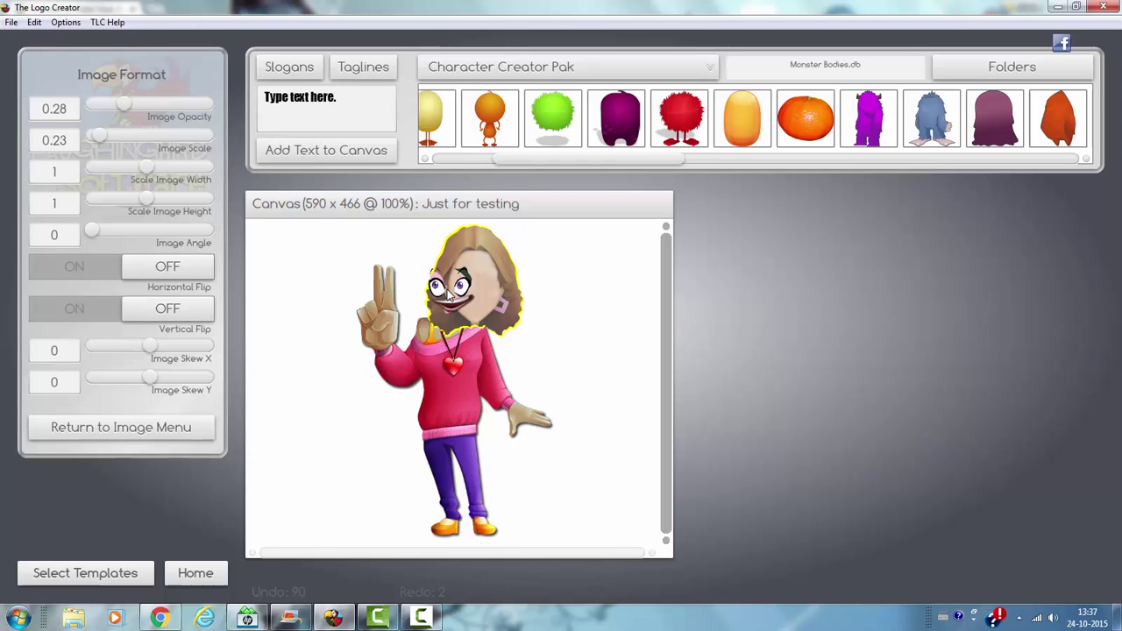
# - Delete the girl's body, mouth, eyes and hair one after another
pyautogui.click(439, 380)
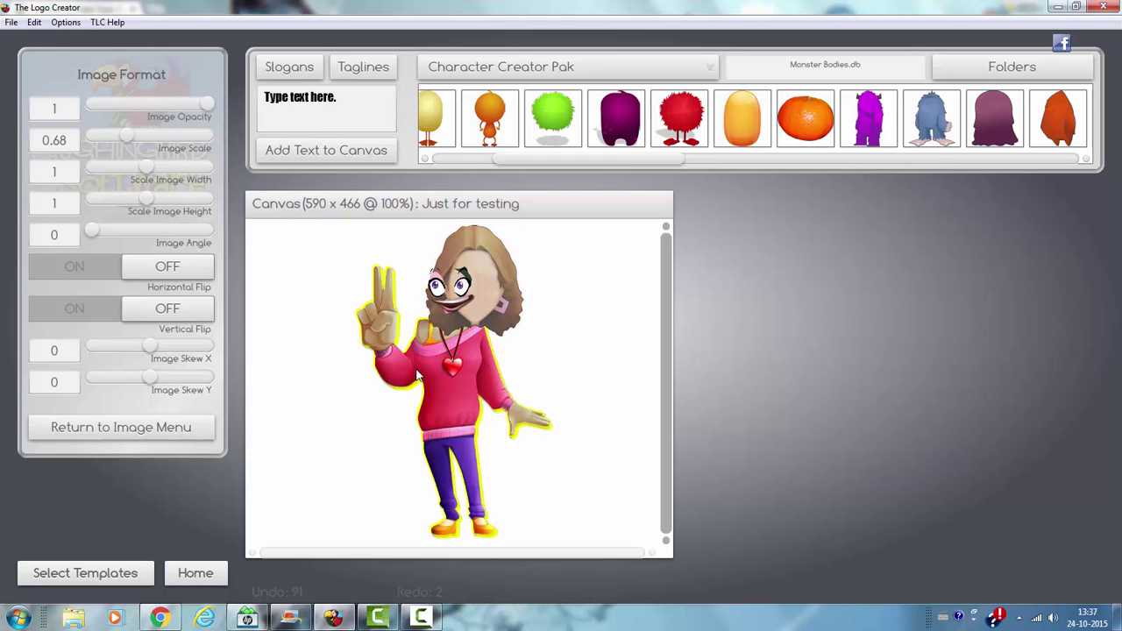
pyautogui.press('Delete')
pyautogui.click(455, 306)
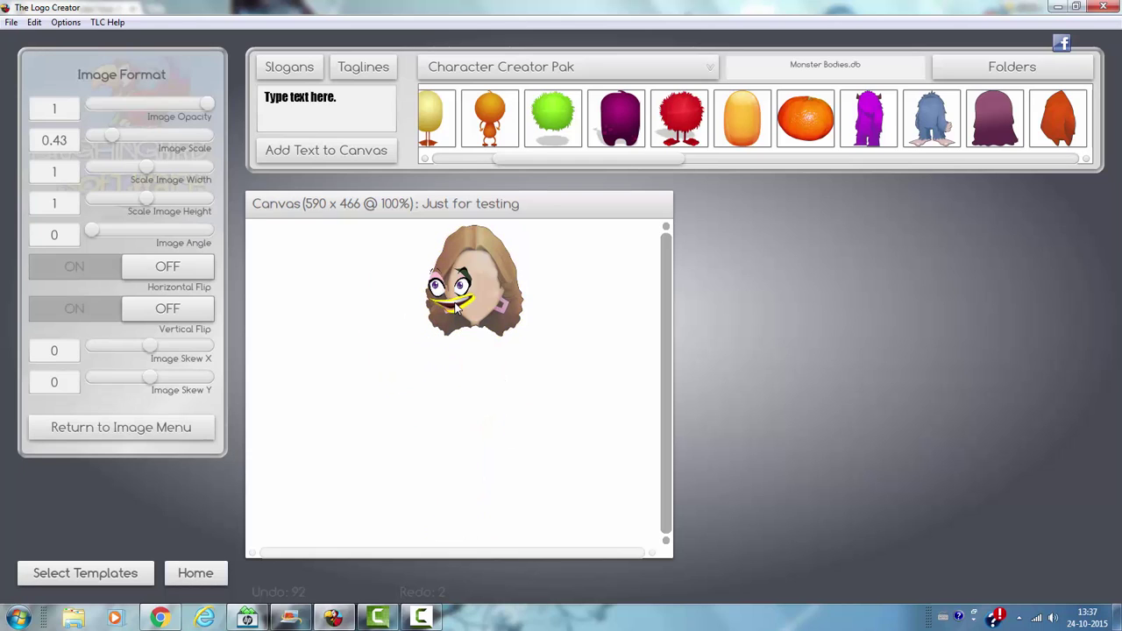
pyautogui.press('Delete')
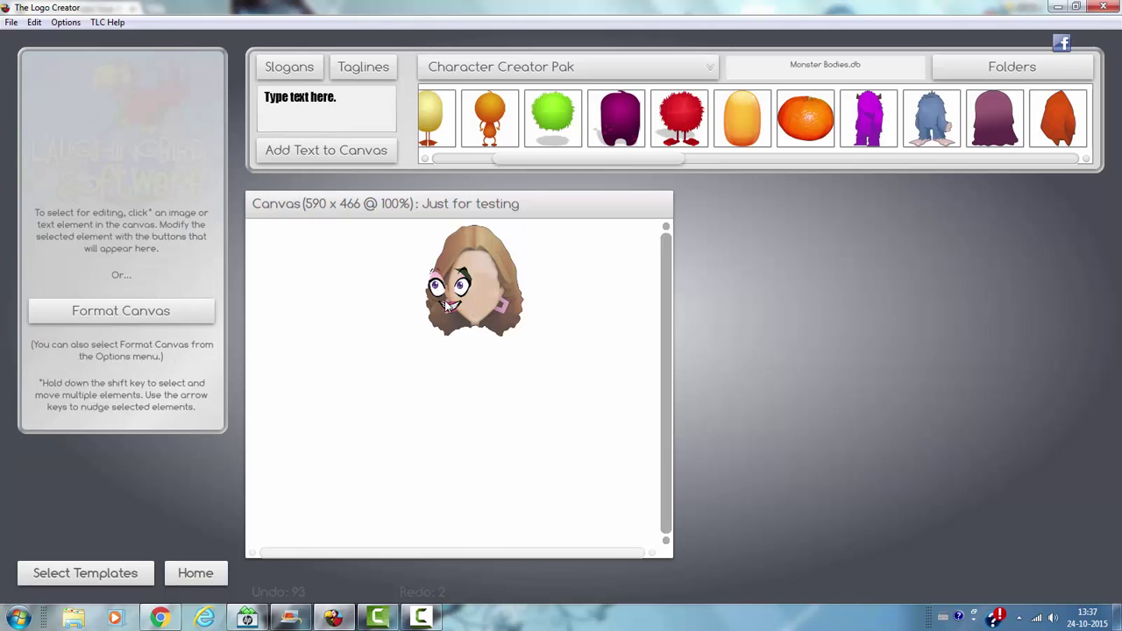
pyautogui.click(432, 294)
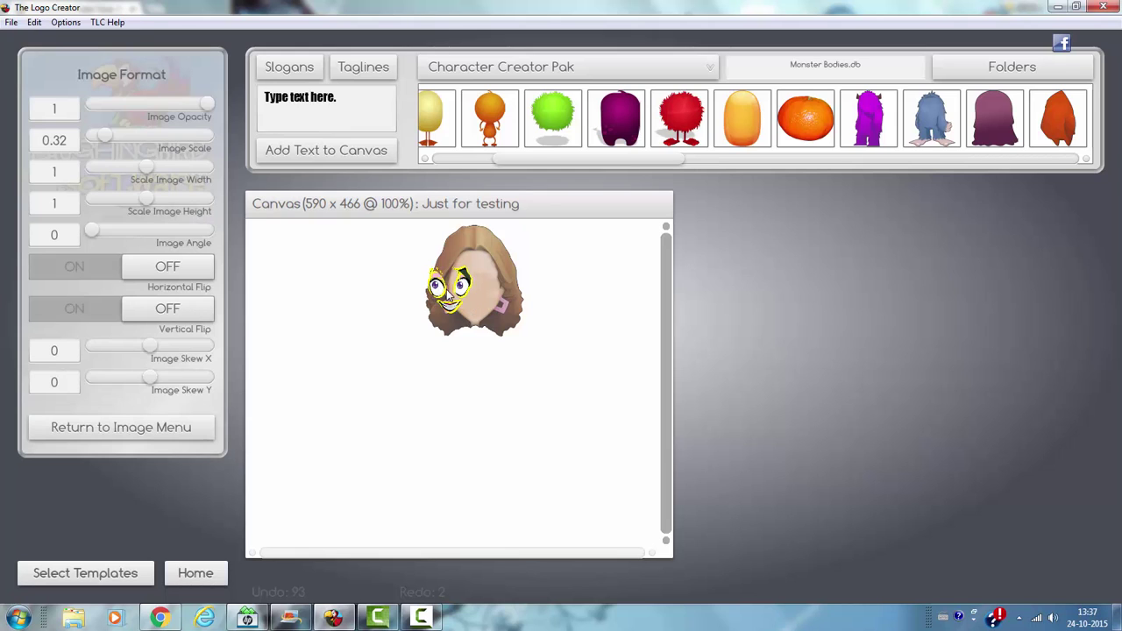
pyautogui.press('Delete')
pyautogui.click(428, 293)
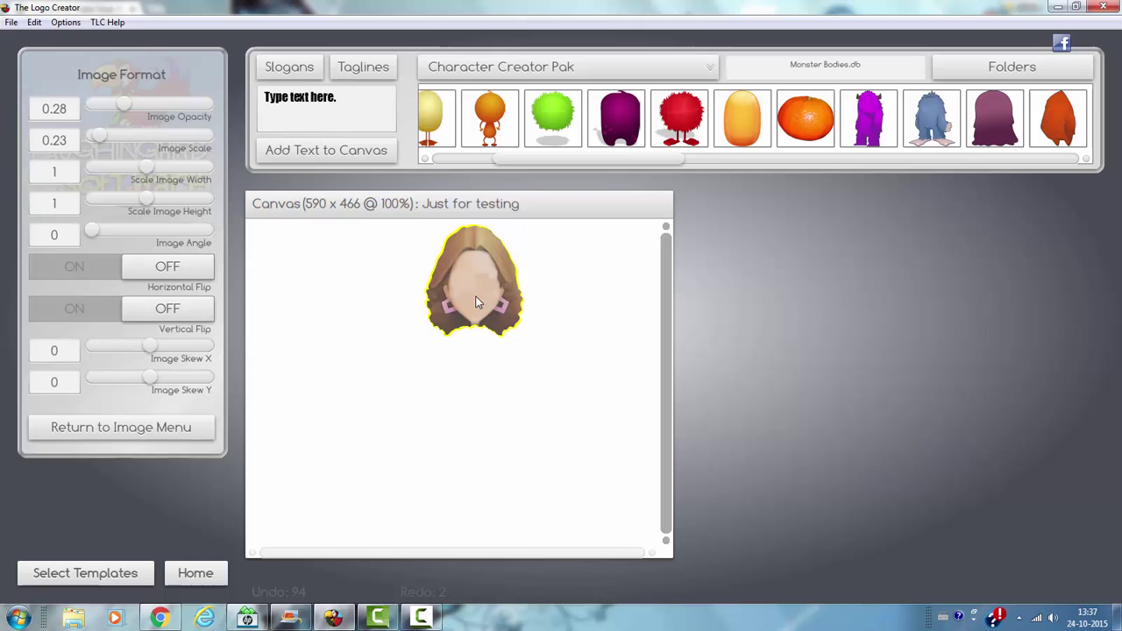
pyautogui.press('Delete')
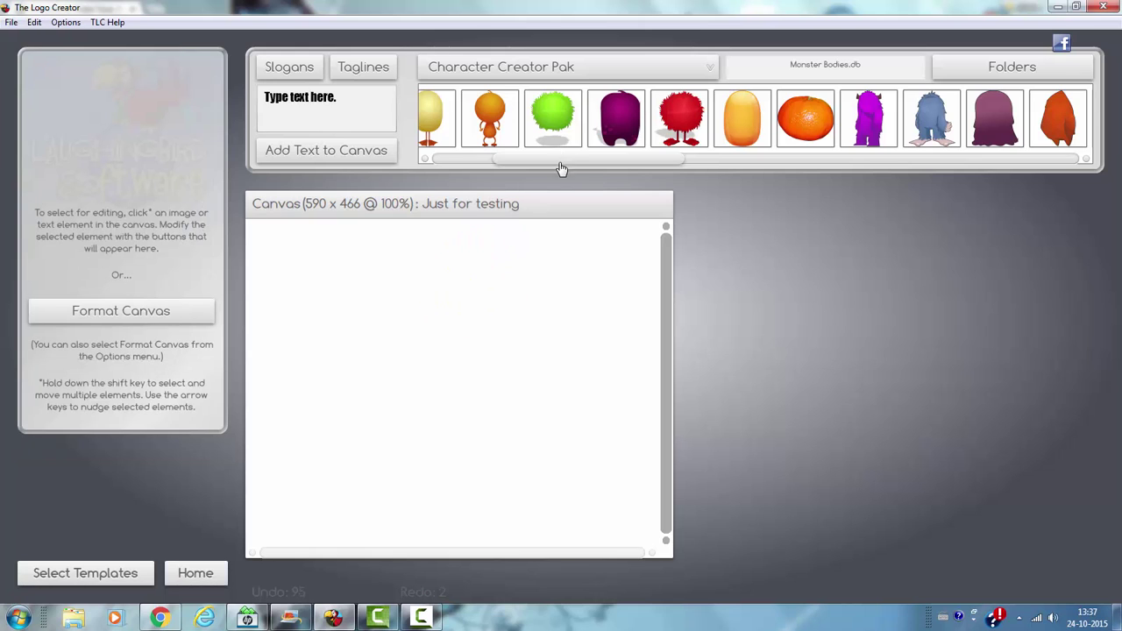
# - Place the blue furry monster body at 0.45 scale near the canvas centre
pyautogui.moveTo(561, 163); pyautogui.dragTo(664, 161)
pyautogui.moveTo(513, 112); pyautogui.dragTo(446, 345)
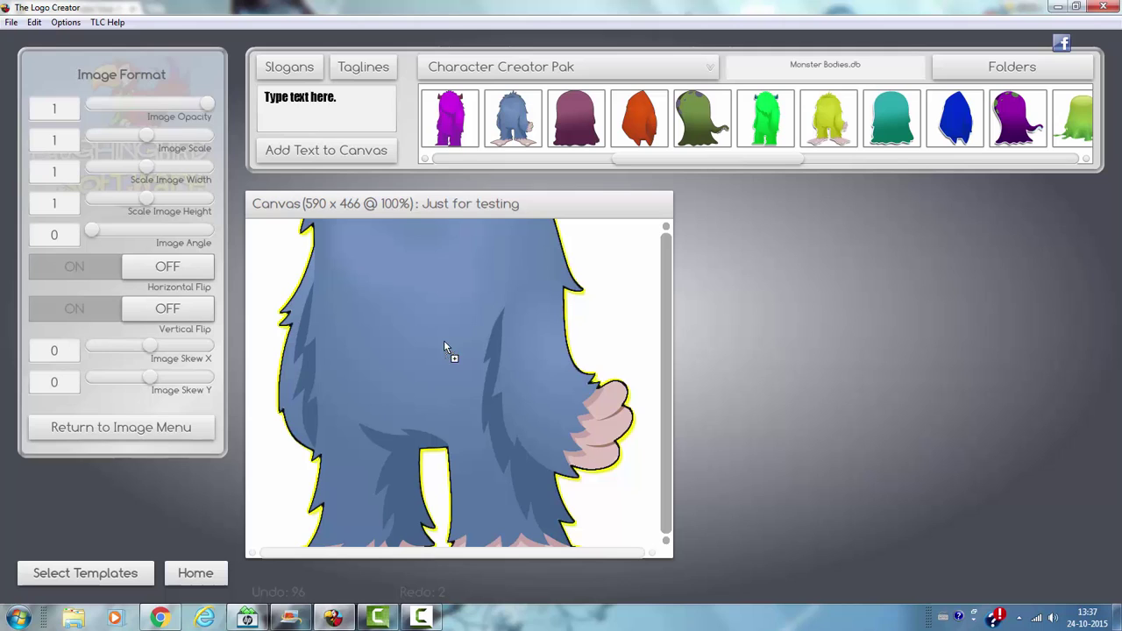
pyautogui.moveTo(155, 140); pyautogui.dragTo(113, 142)
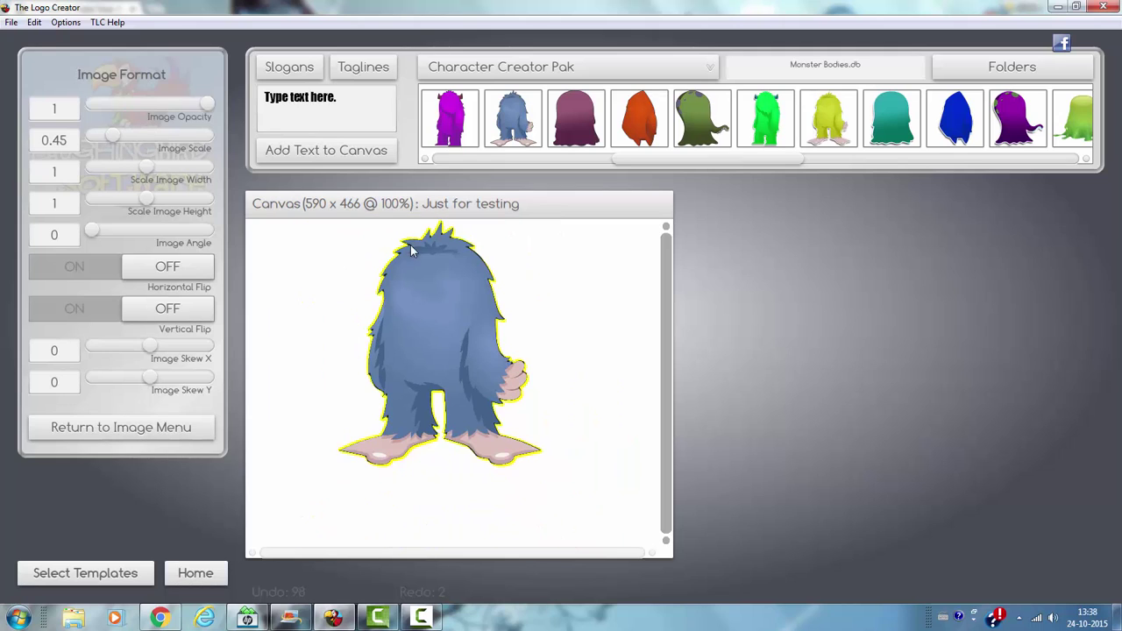
pyautogui.moveTo(450, 294); pyautogui.dragTo(480, 322)
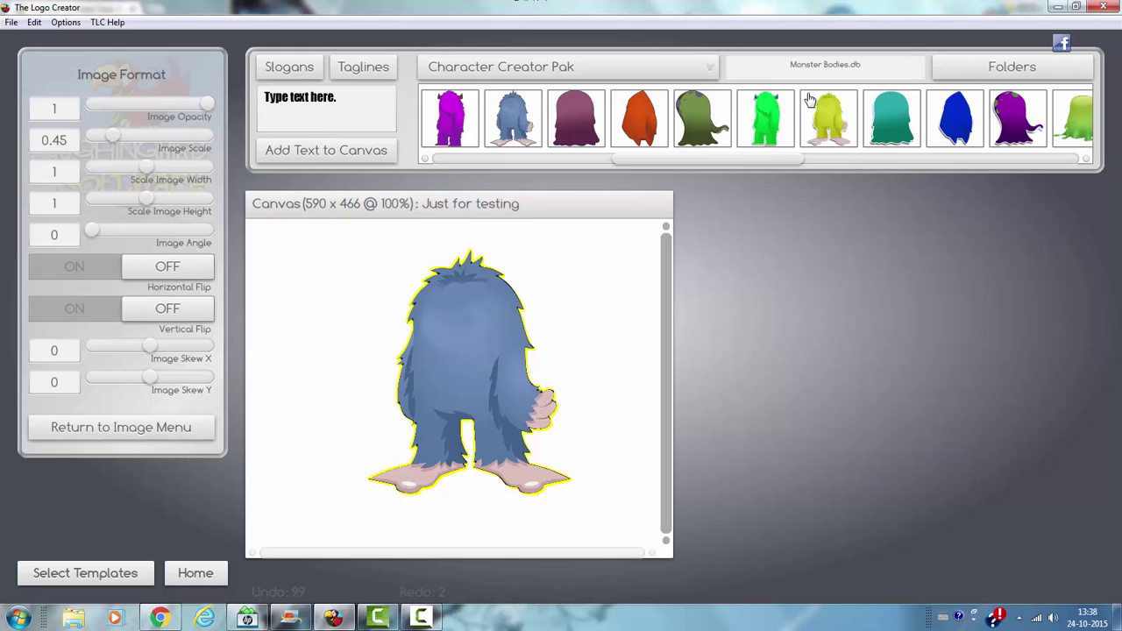
pyautogui.click(1012, 67)
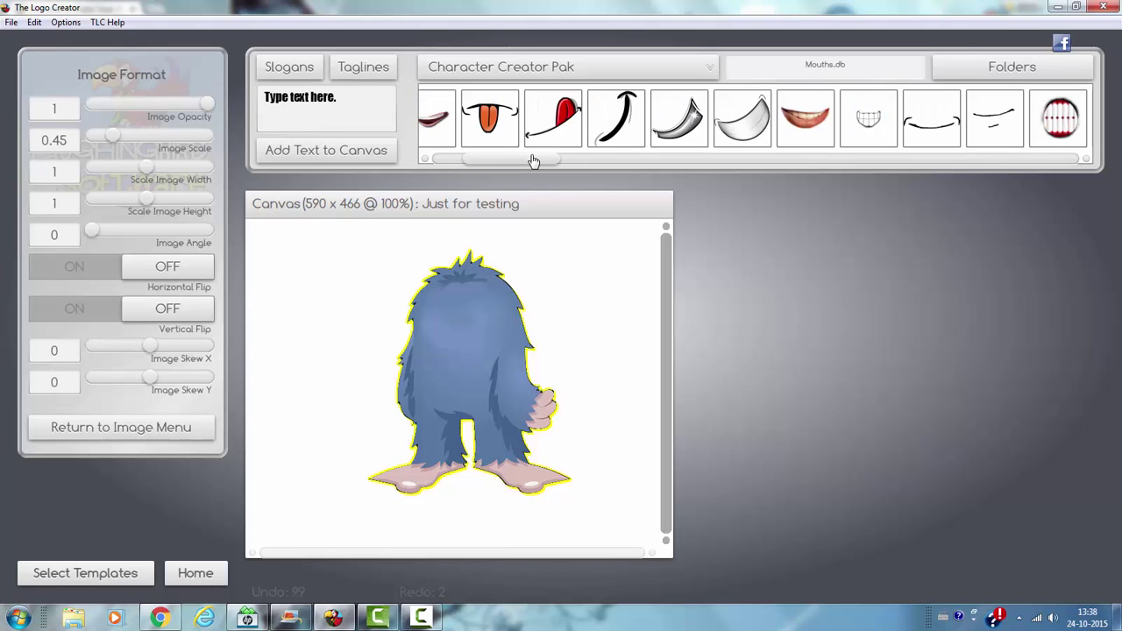
# - Put a wide-eyed frowning face from Boy Faces.db on the monster, scaled to 0.61
pyautogui.click(1005, 65)
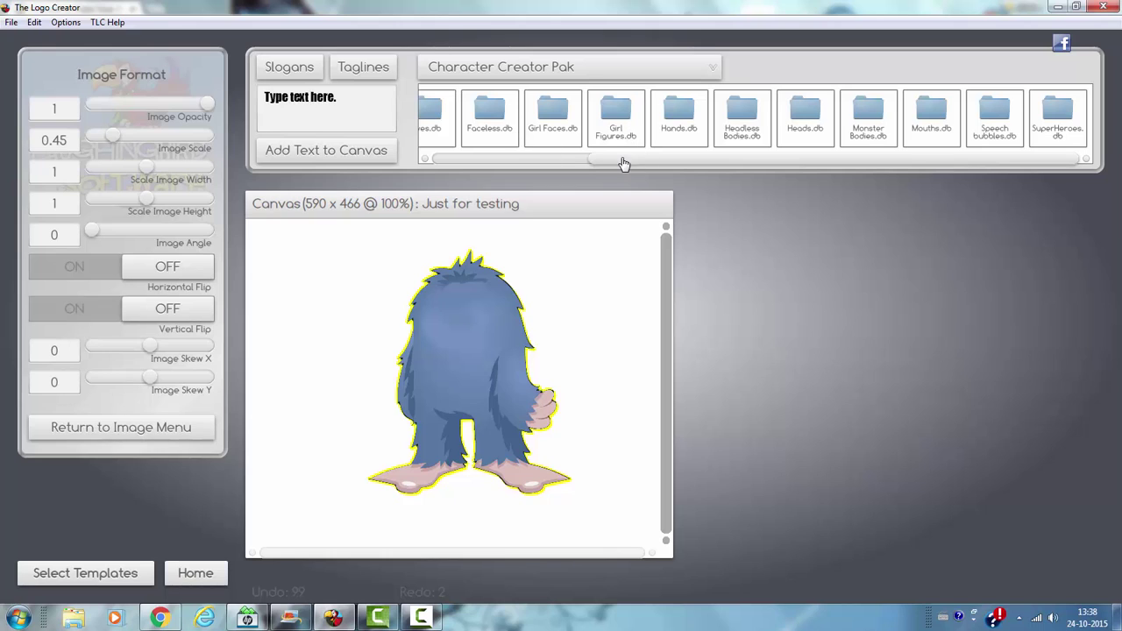
pyautogui.moveTo(624, 161); pyautogui.dragTo(457, 170)
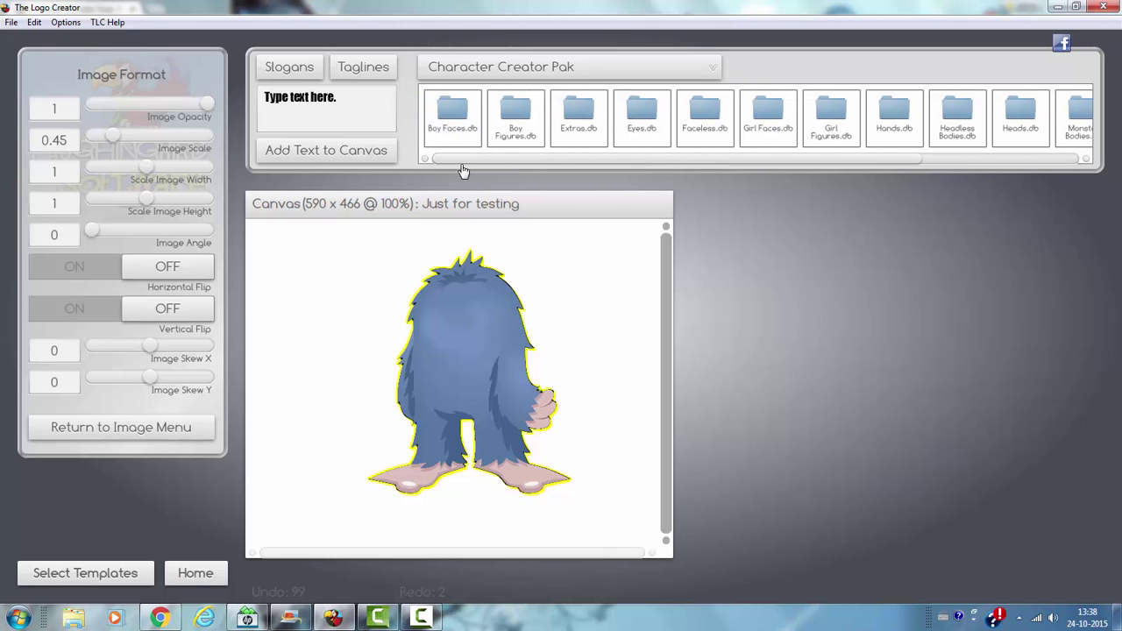
pyautogui.click(450, 119)
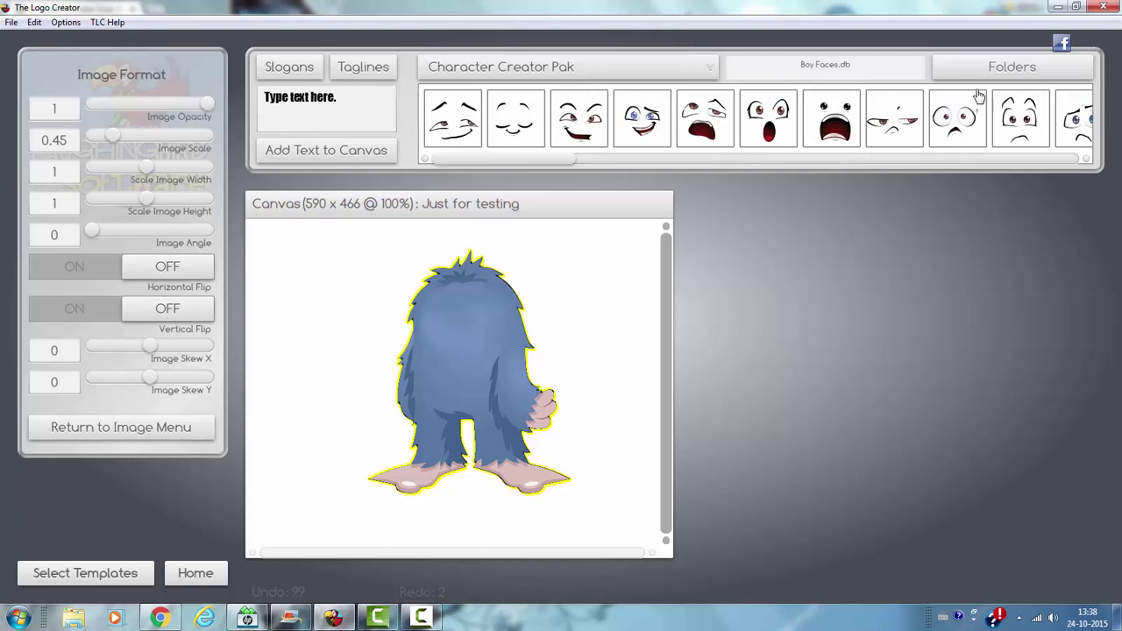
pyautogui.moveTo(979, 111); pyautogui.dragTo(470, 321)
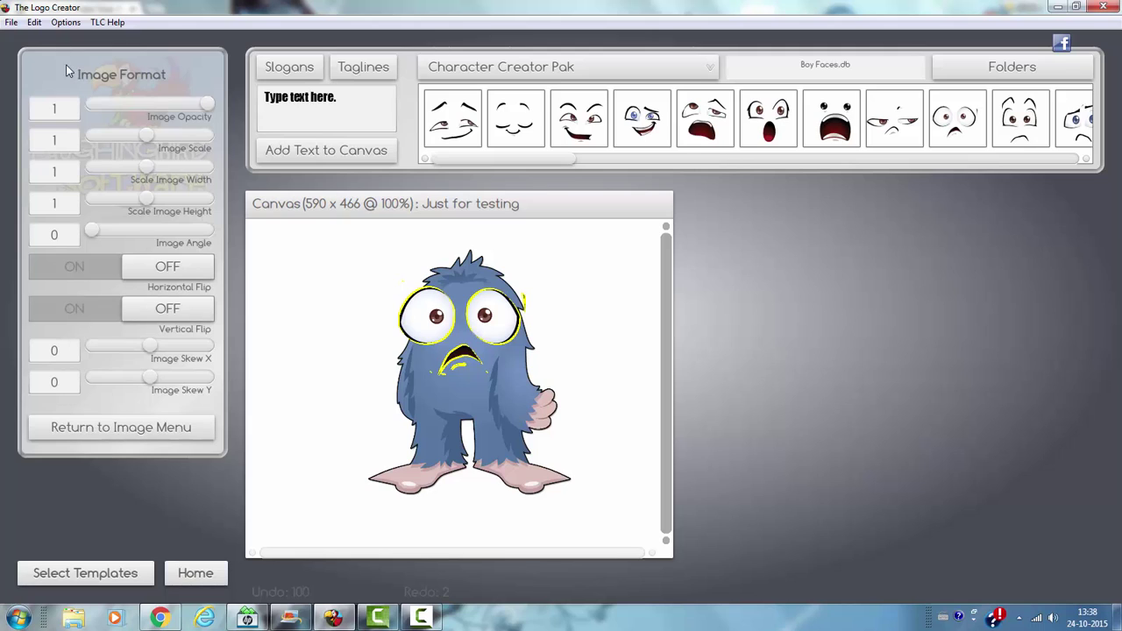
pyautogui.moveTo(151, 141); pyautogui.dragTo(121, 140)
pyautogui.click(618, 298)
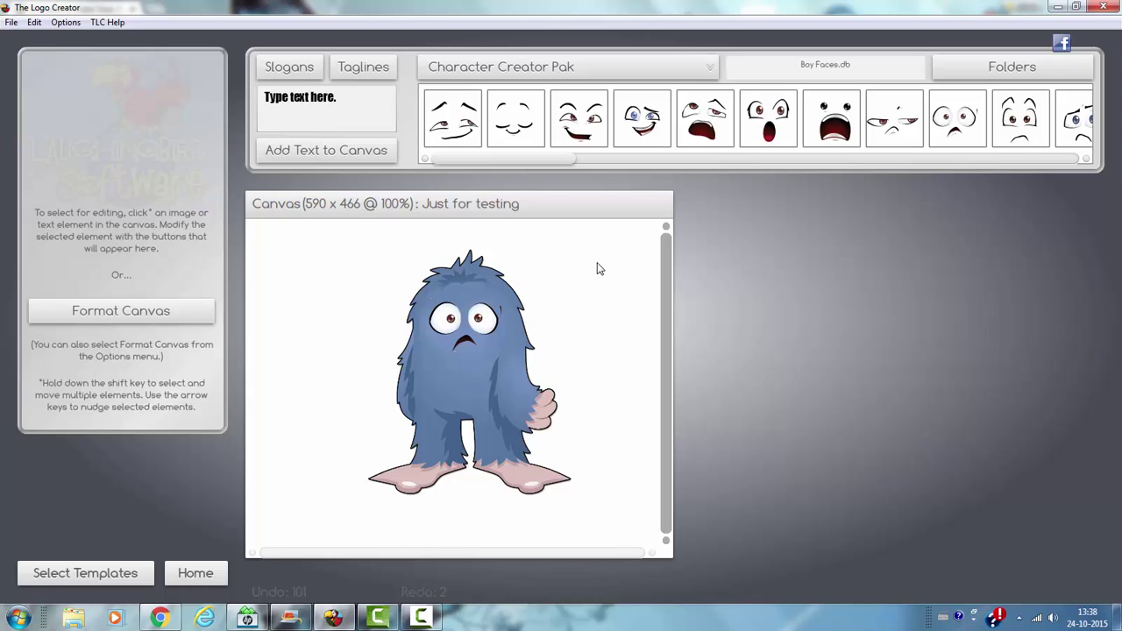
# - Delete the monster's face parts and body from the canvas
pyautogui.click(1031, 69)
pyautogui.moveTo(719, 168); pyautogui.dragTo(903, 170)
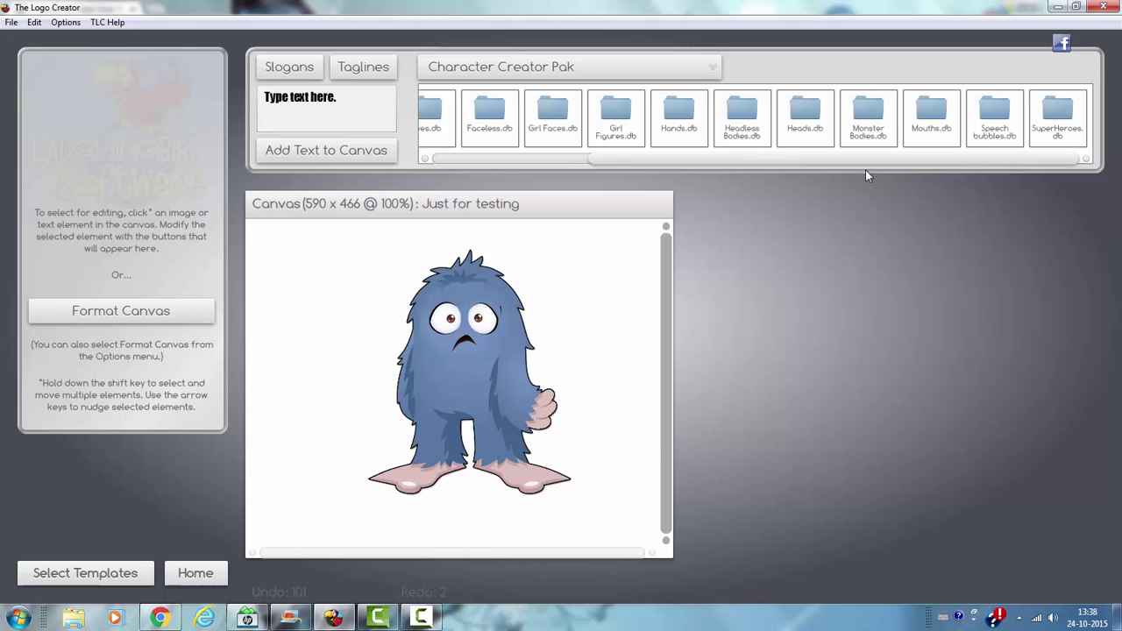
pyautogui.click(498, 326)
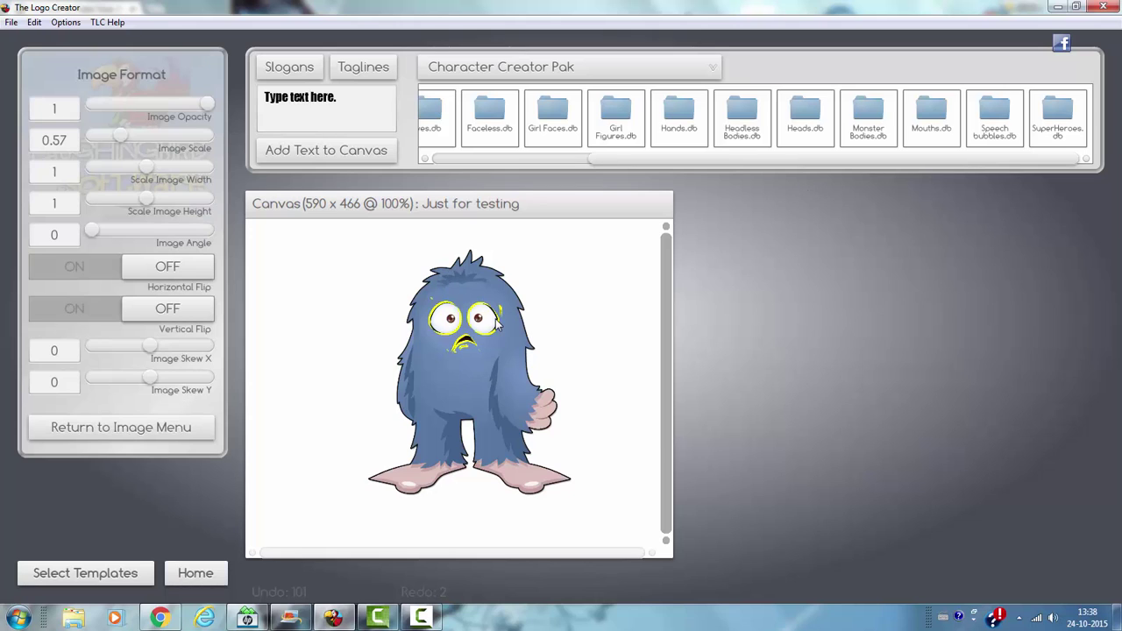
pyautogui.press('Delete')
pyautogui.click(497, 326)
pyautogui.press('Delete')
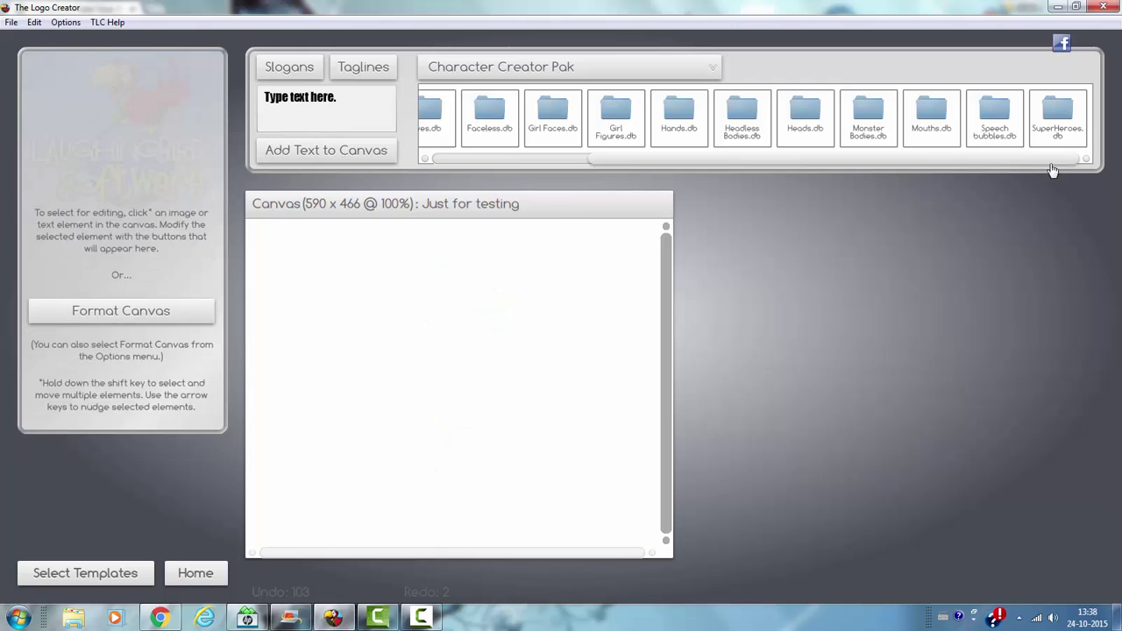
# - Add the first purple-and-teal superhero from SuperHeroes.db at 0.55 scale, centred
pyautogui.click(1058, 112)
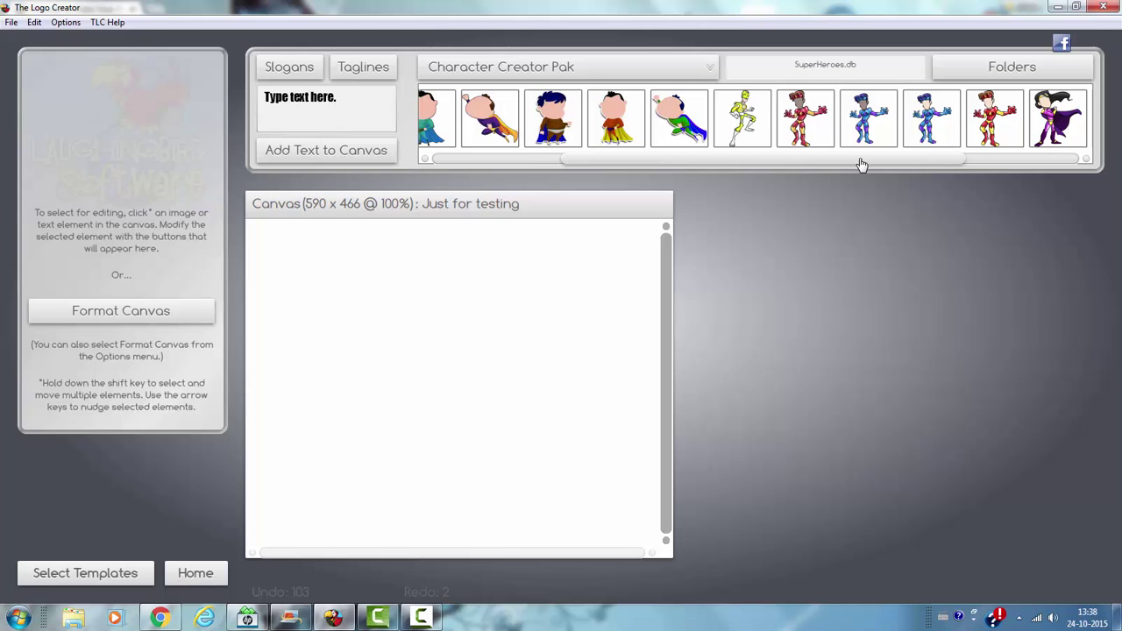
pyautogui.moveTo(860, 159); pyautogui.dragTo(640, 166)
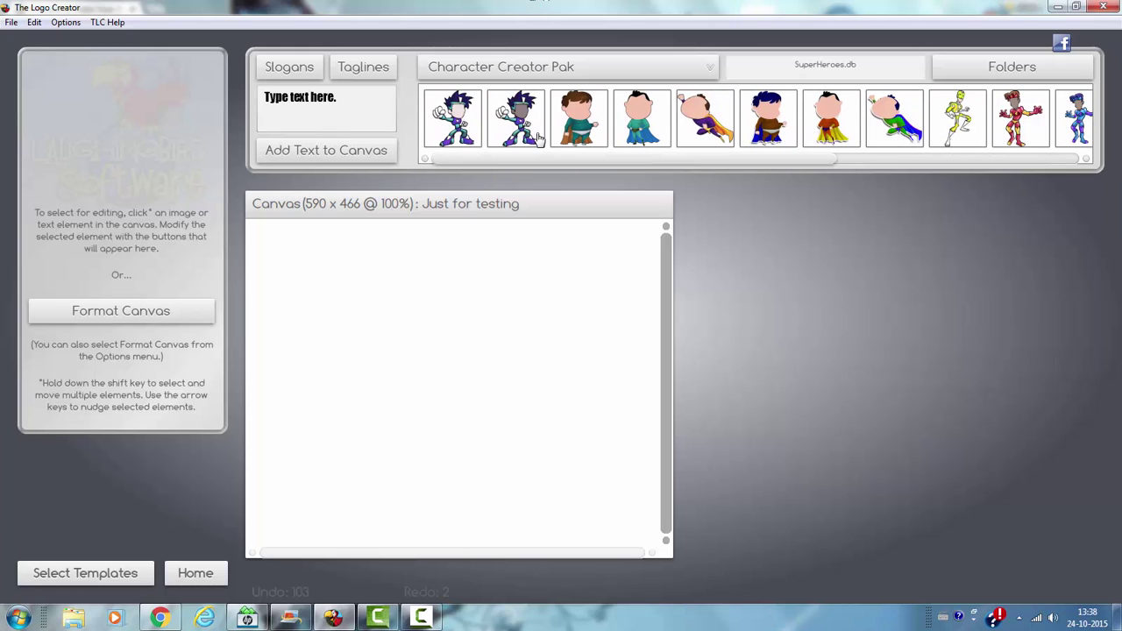
pyautogui.moveTo(453, 120); pyautogui.dragTo(441, 314)
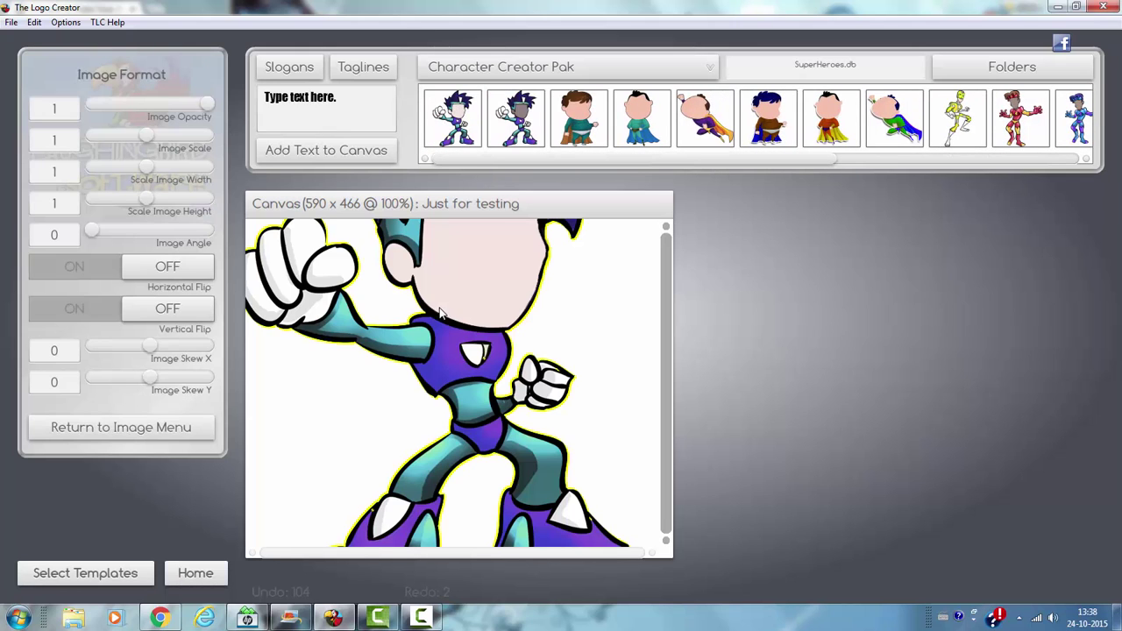
pyautogui.moveTo(147, 137); pyautogui.dragTo(114, 134)
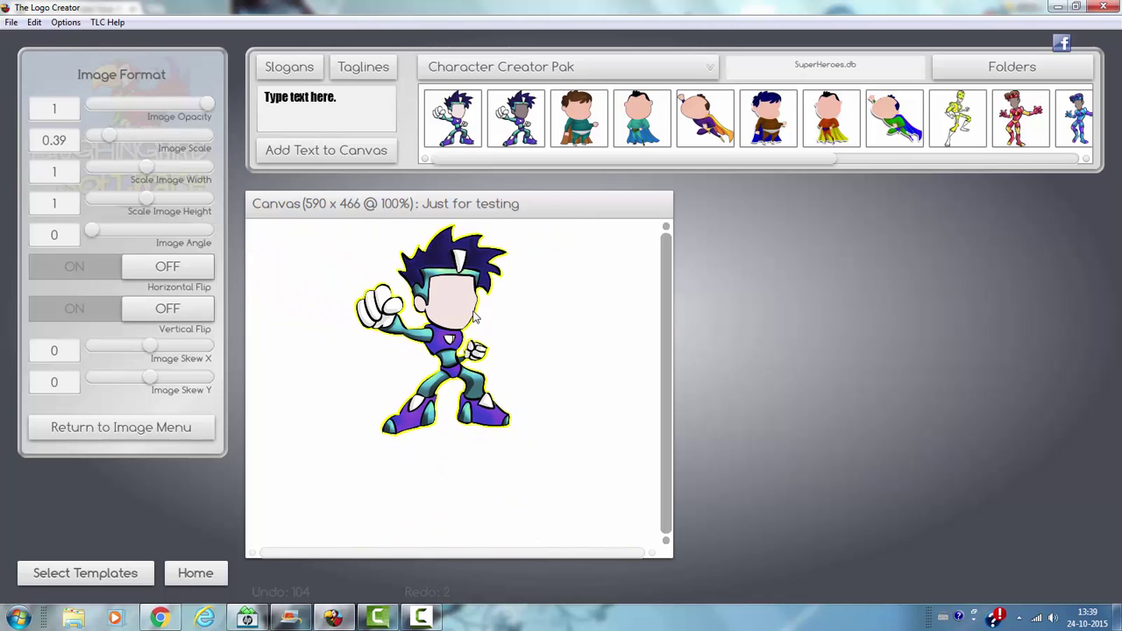
pyautogui.moveTo(474, 315); pyautogui.dragTo(506, 371)
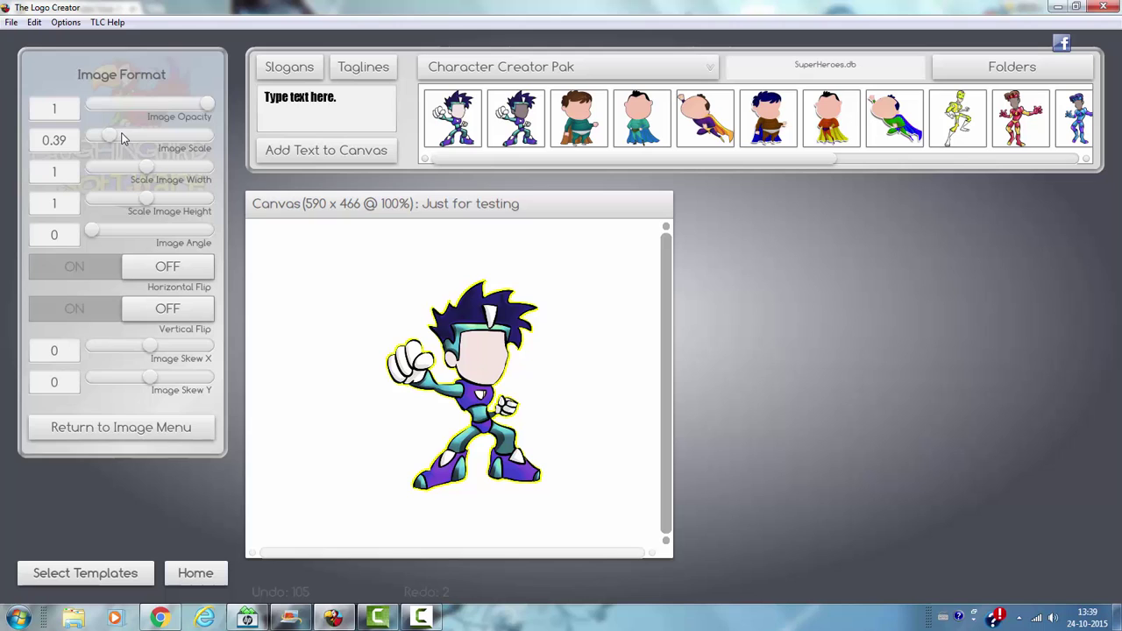
pyautogui.moveTo(112, 138); pyautogui.dragTo(122, 144)
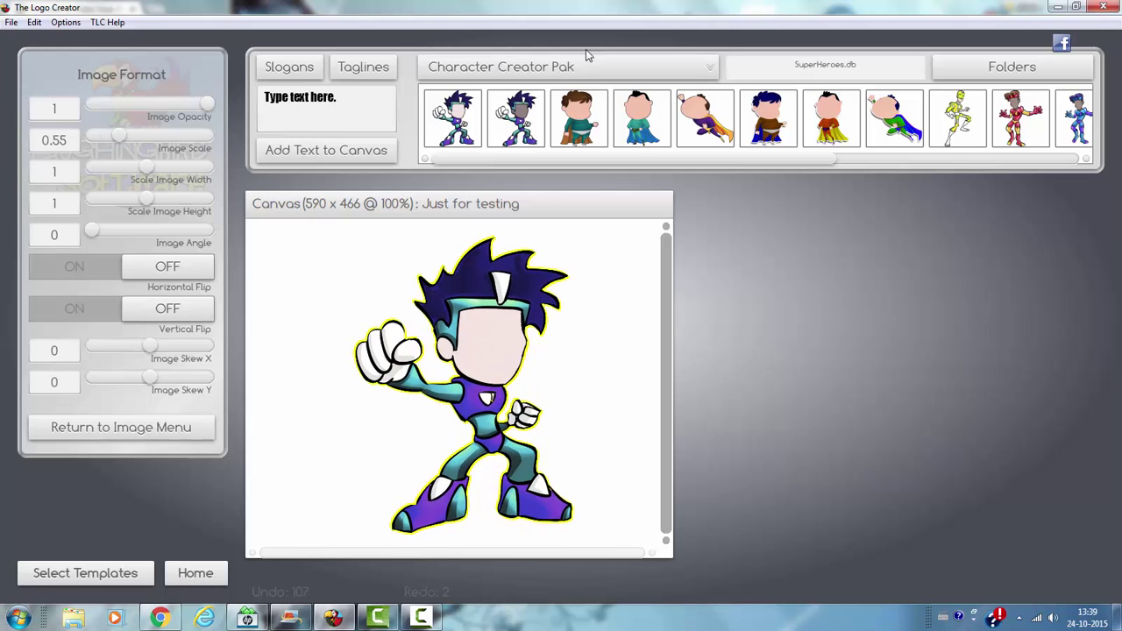
# - Place a grinning face from Boy Faces.db on the superhero's blank head at 0.5 image scale
pyautogui.click(1012, 71)
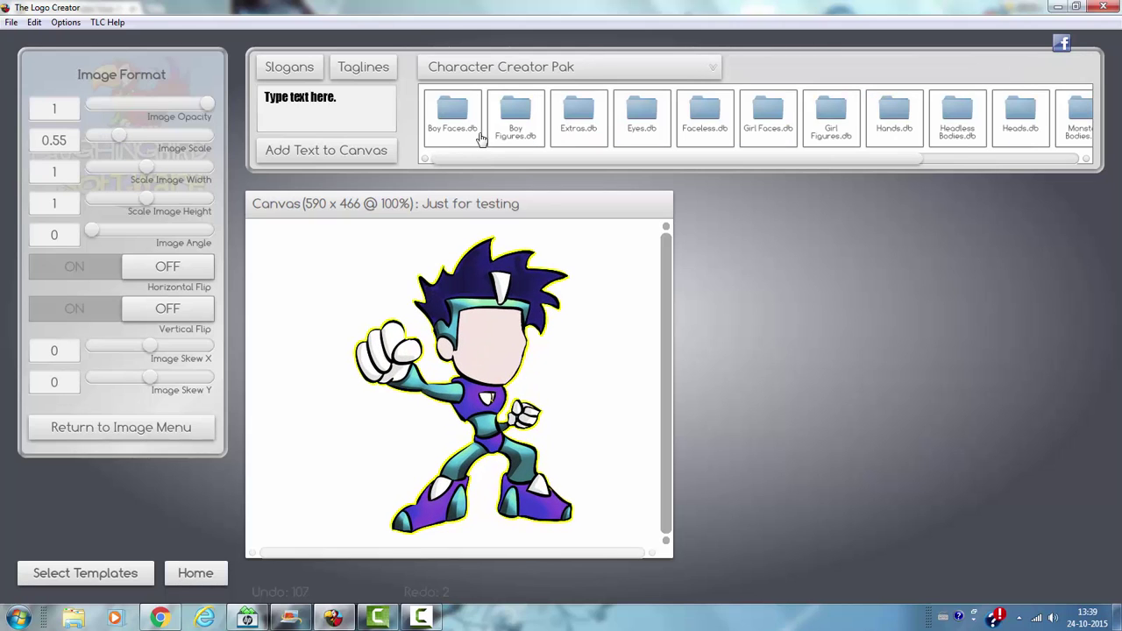
pyautogui.click(452, 117)
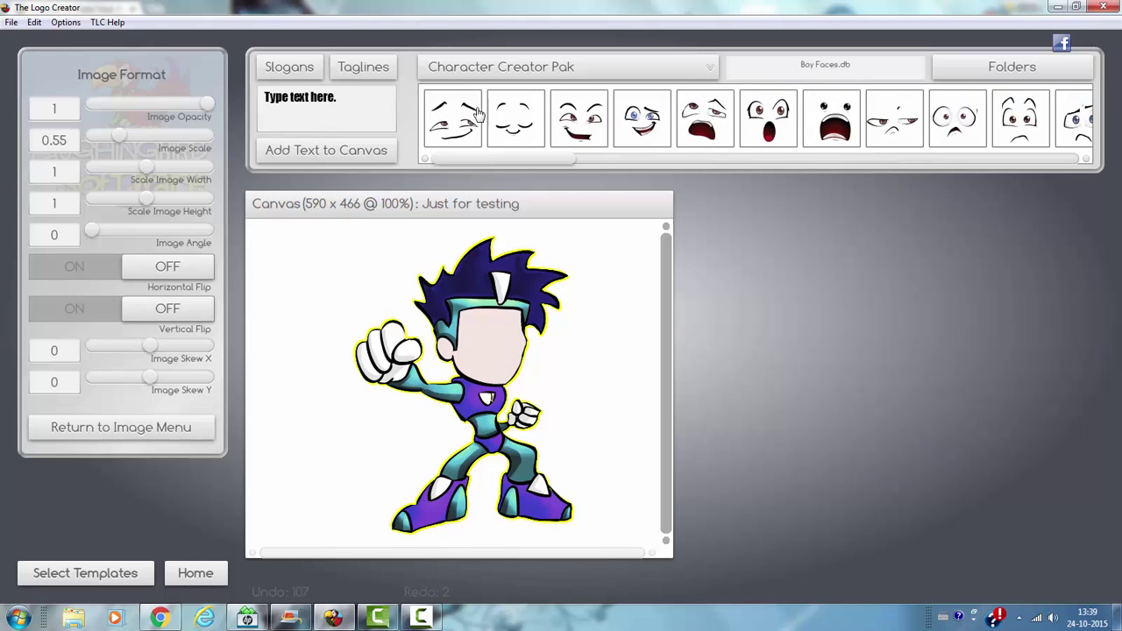
pyautogui.moveTo(638, 127); pyautogui.dragTo(496, 343)
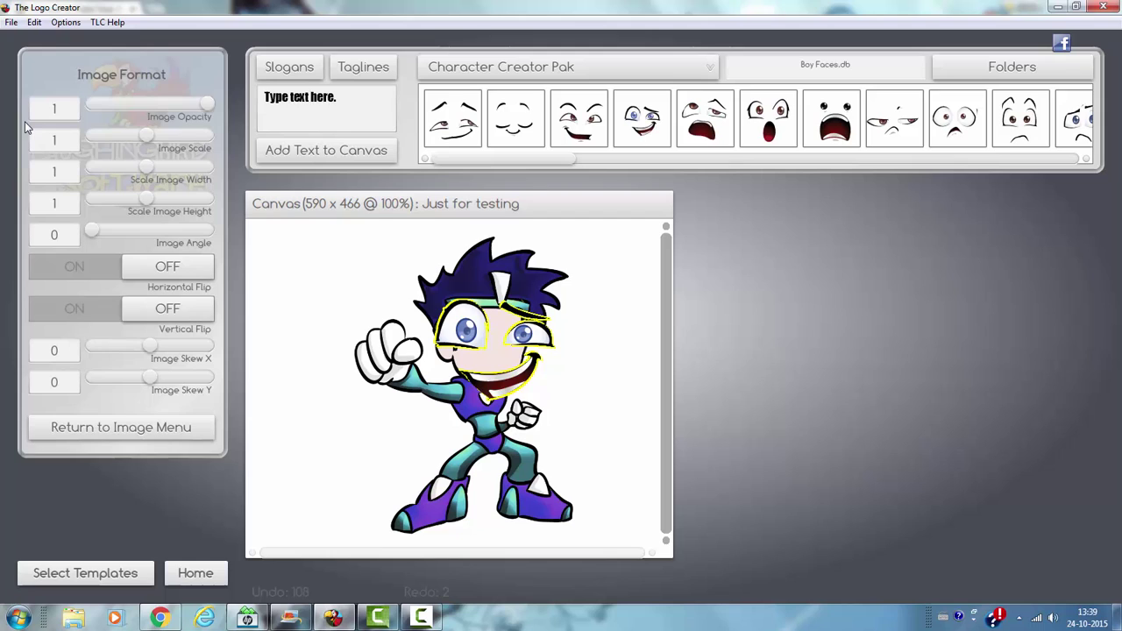
pyautogui.moveTo(151, 143); pyautogui.dragTo(116, 139)
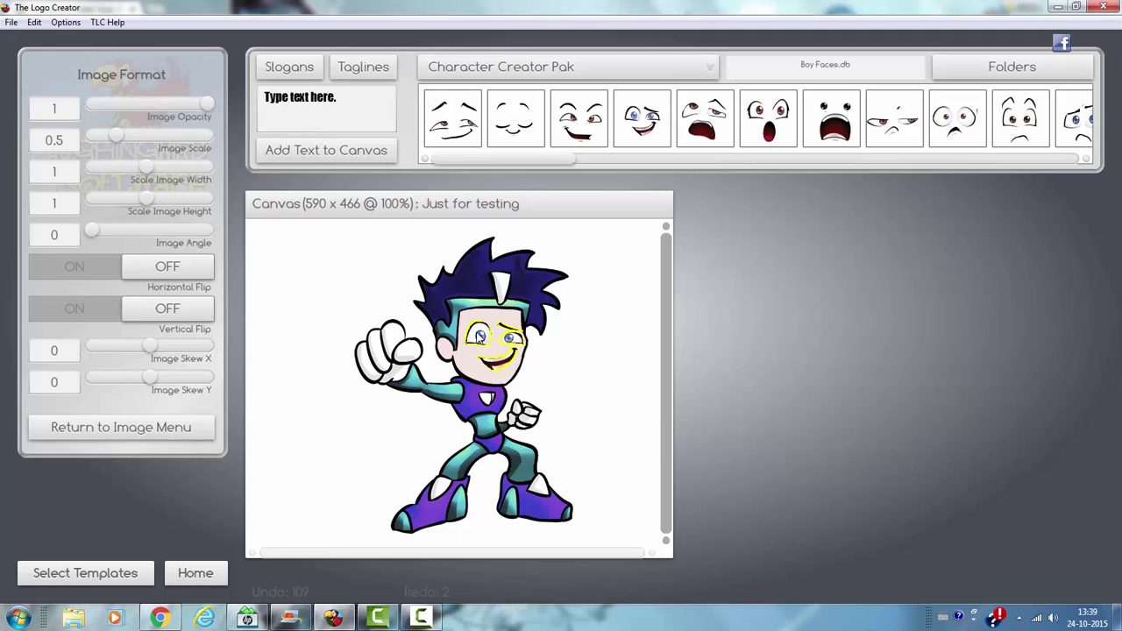
pyautogui.moveTo(480, 336); pyautogui.dragTo(497, 367)
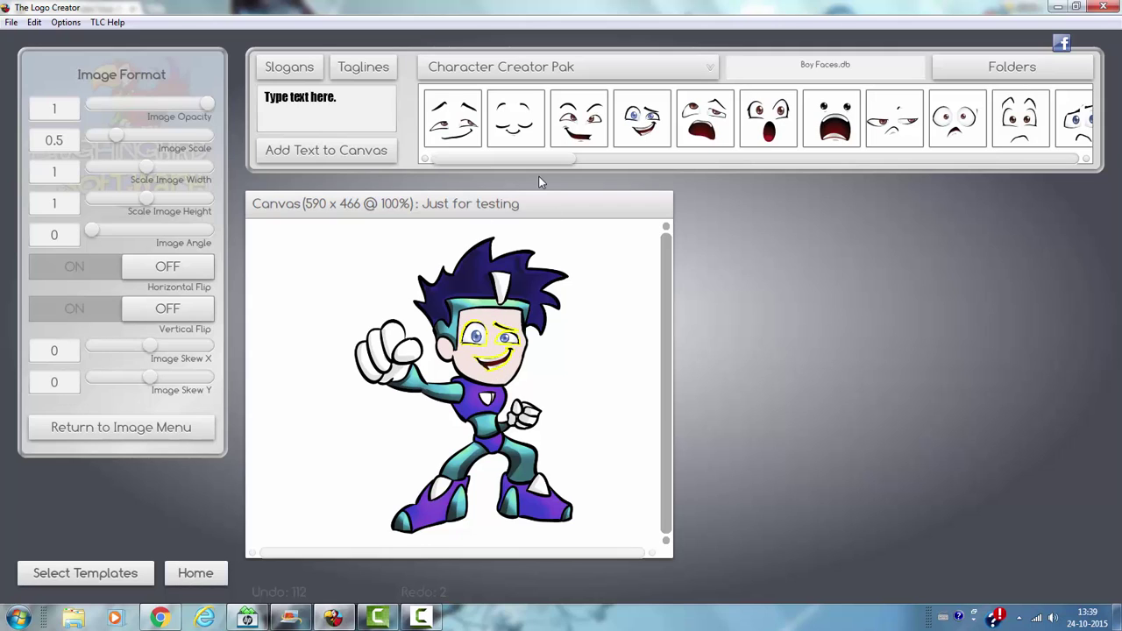
pyautogui.click(635, 382)
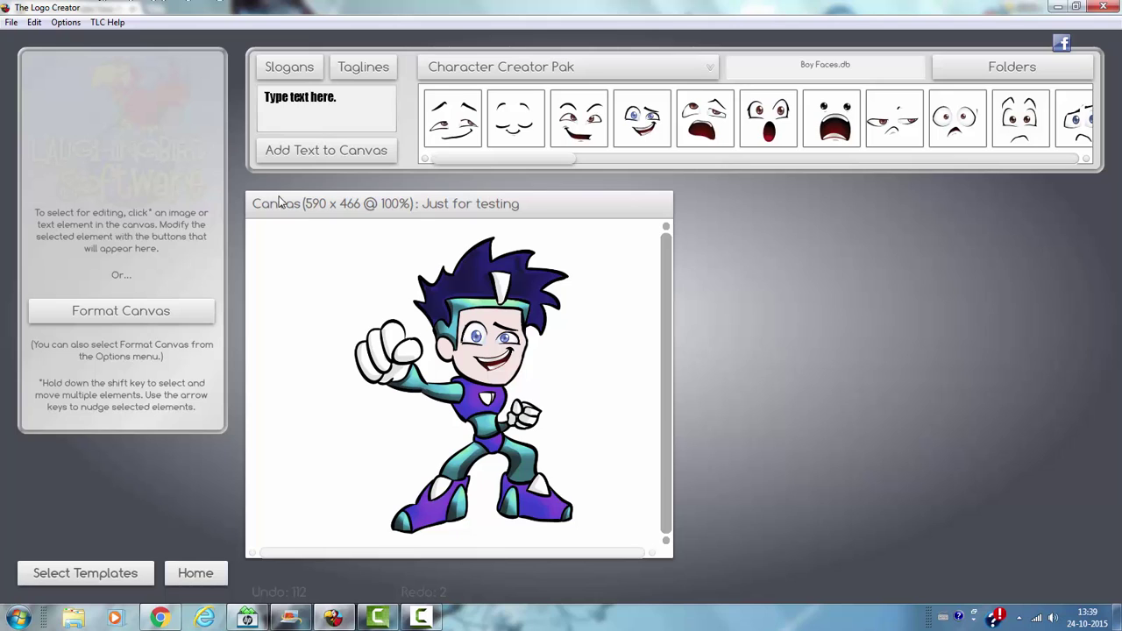
# - Mirror the superhero body horizontally, leaving the vertical flip off
pyautogui.click(474, 349)
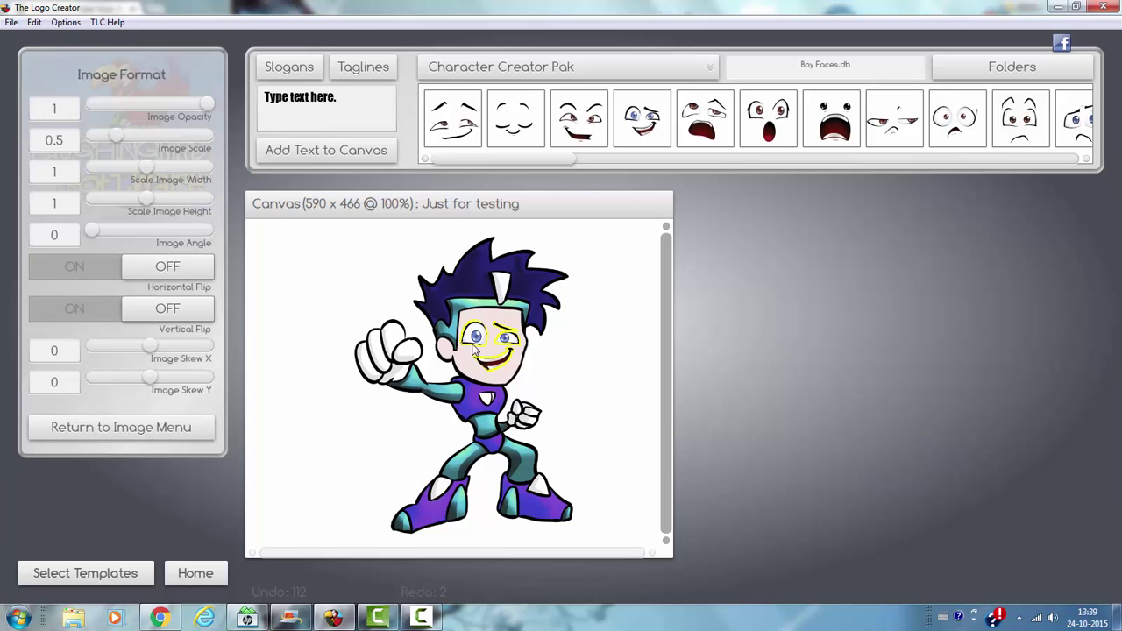
pyautogui.click(477, 285)
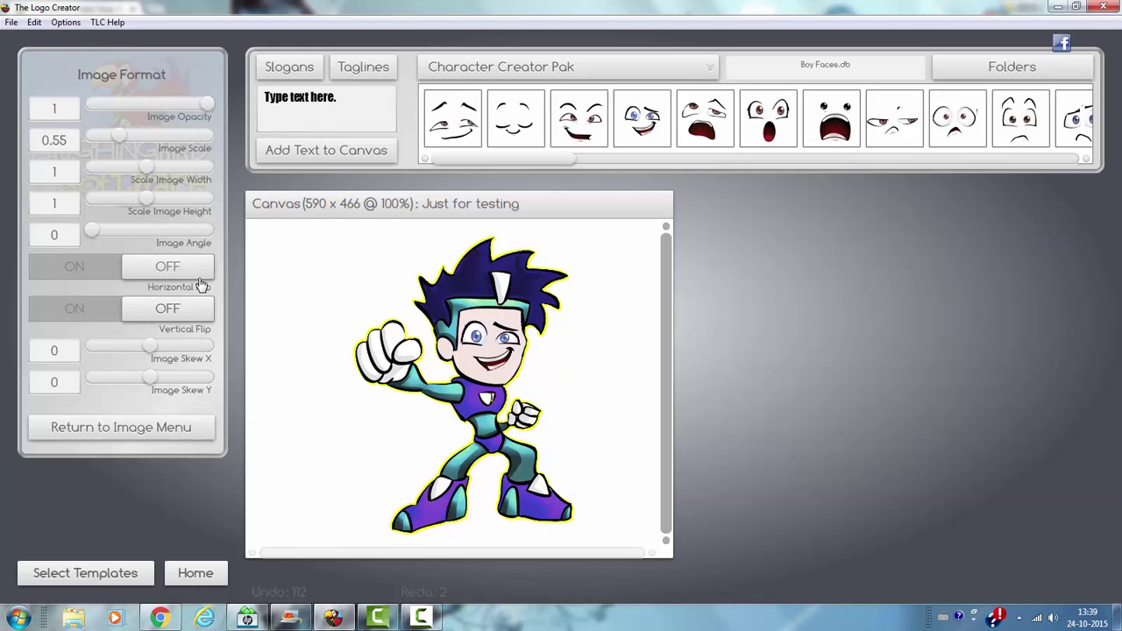
pyautogui.click(182, 314)
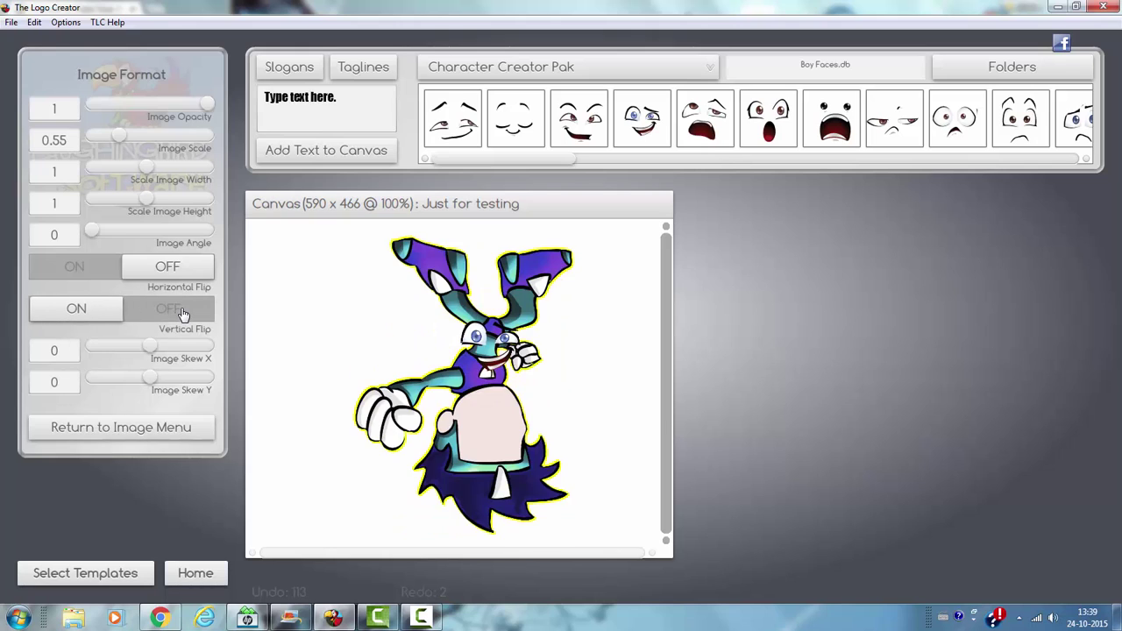
pyautogui.click(55, 313)
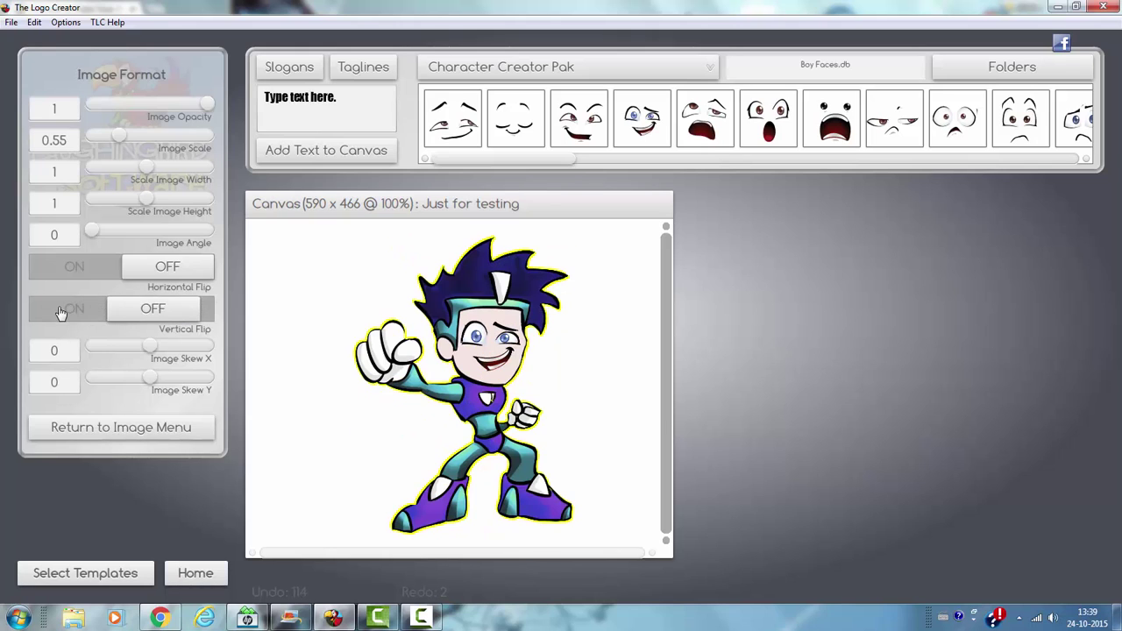
pyautogui.click(100, 276)
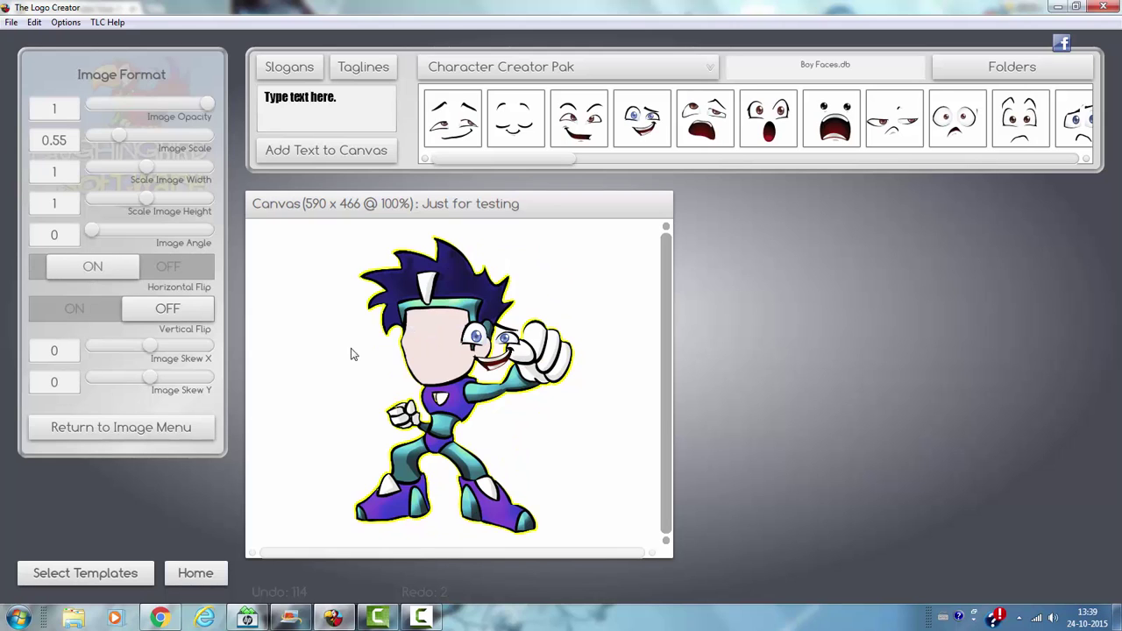
pyautogui.click(498, 359)
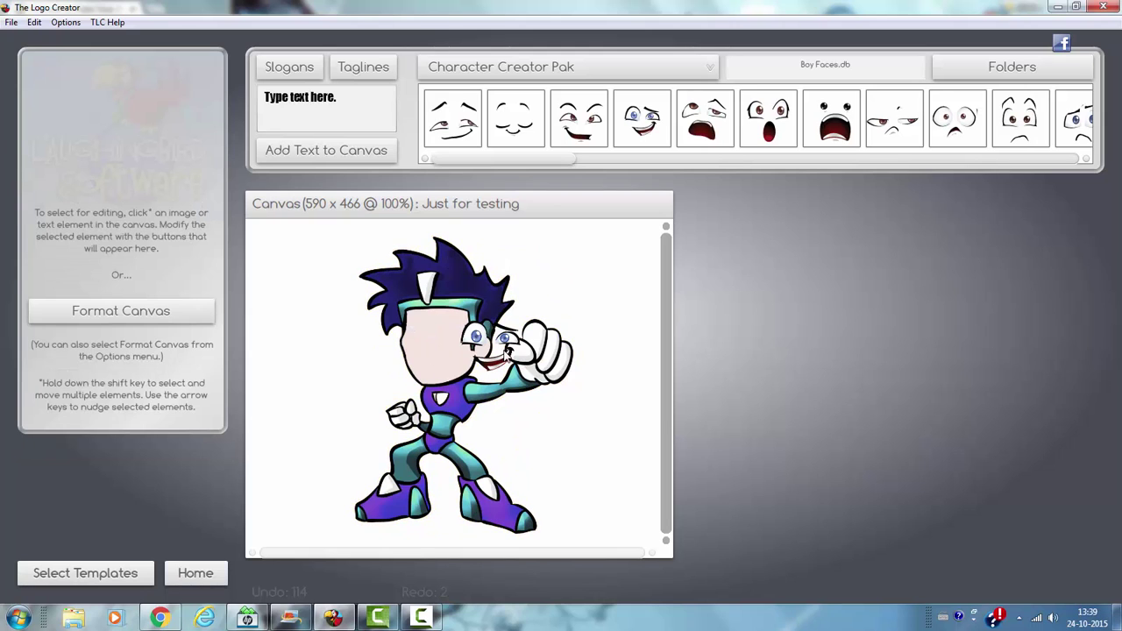
# - Drag the grinning face from beside the fist back onto the mirrored superhero's head
pyautogui.click(507, 349)
pyautogui.click(440, 358)
pyautogui.click(502, 345)
pyautogui.moveTo(499, 364); pyautogui.dragTo(429, 359)
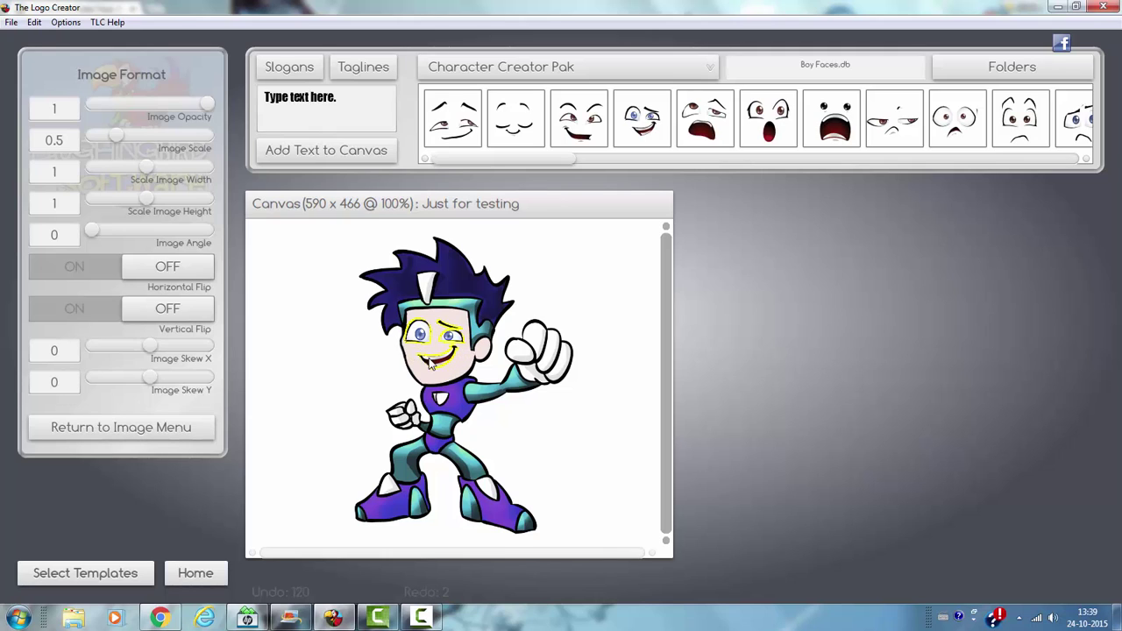
pyautogui.click(573, 318)
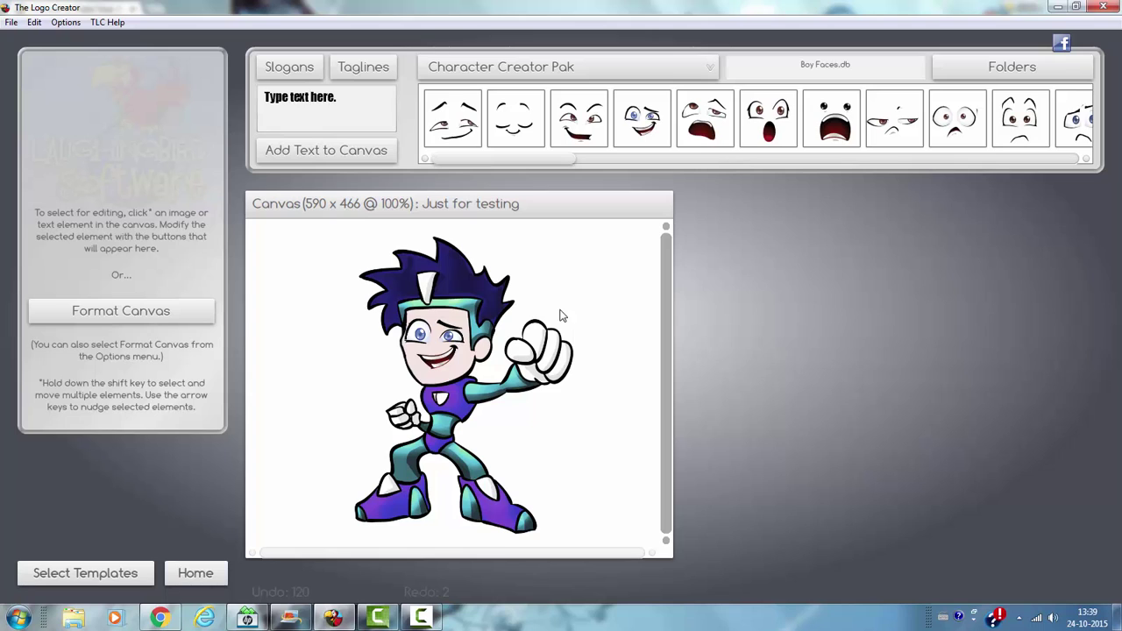
pyautogui.click(118, 312)
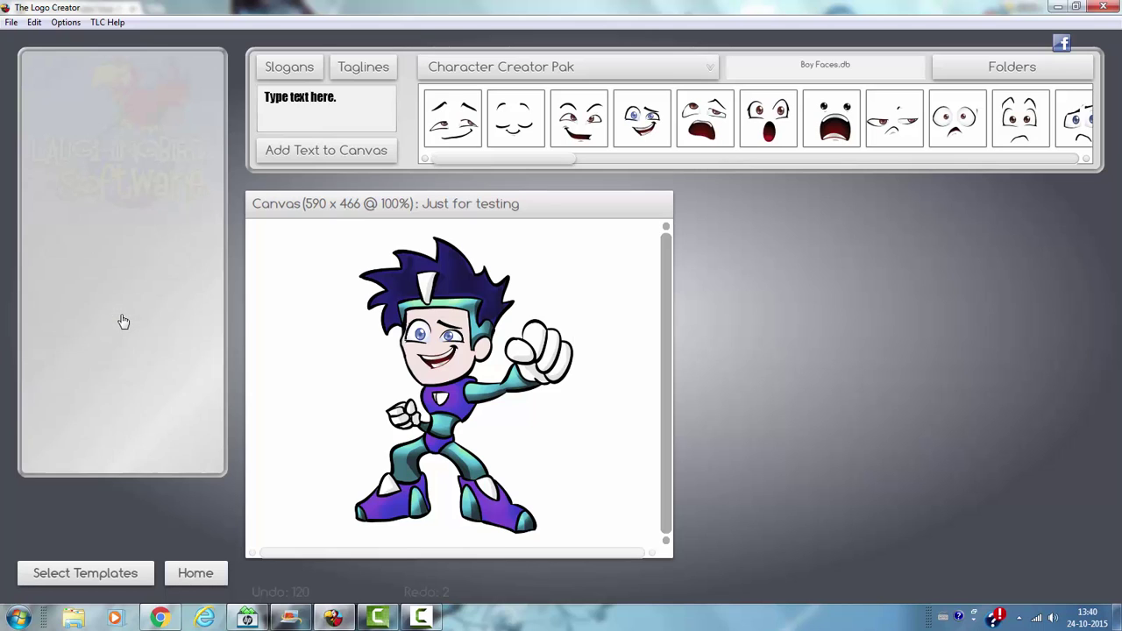
pyautogui.click(123, 453)
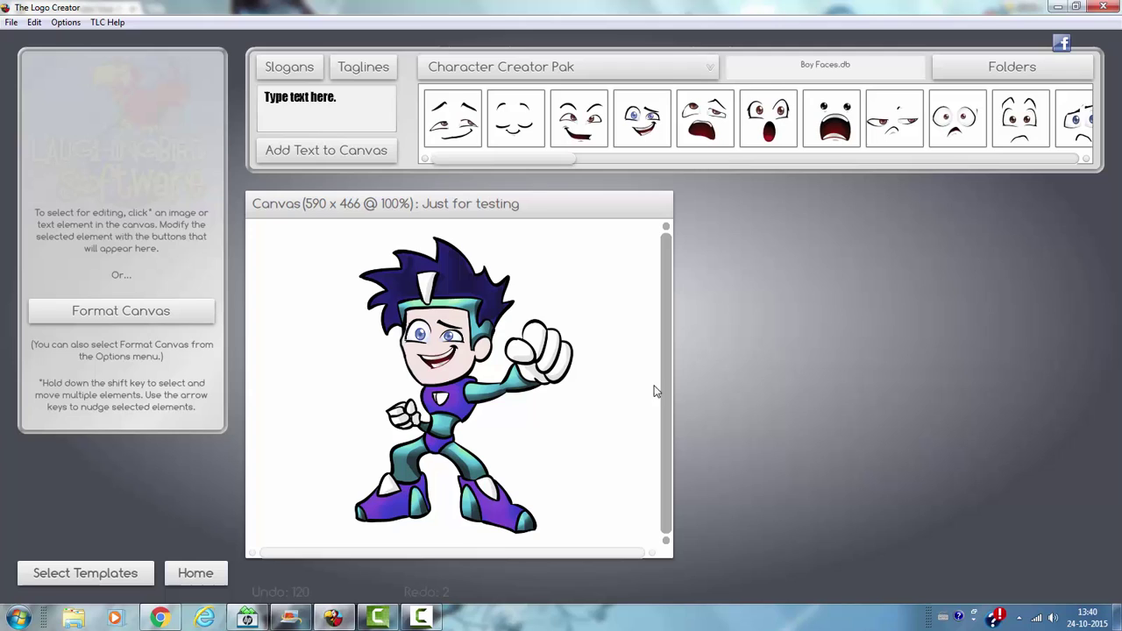